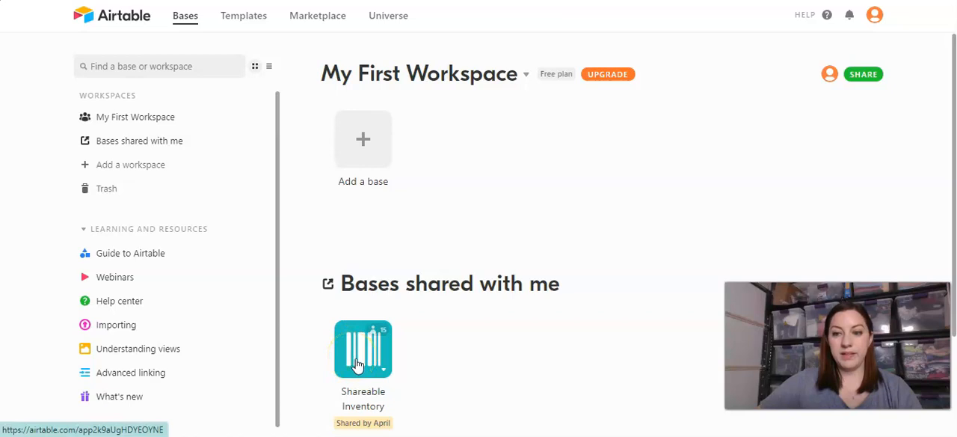
# - Duplicate the shared Shareable Inventory base into My First Workspace, including its records and comments
pyautogui.click(389, 368)
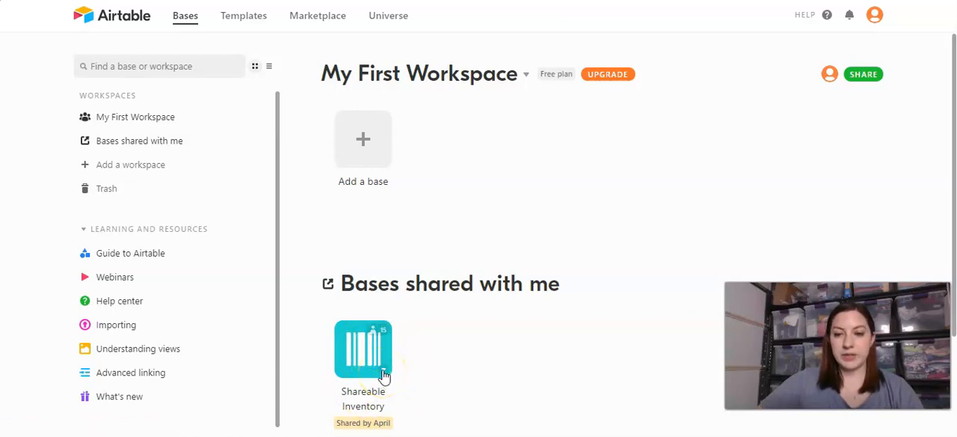
pyautogui.scroll(-1, 384, 375)
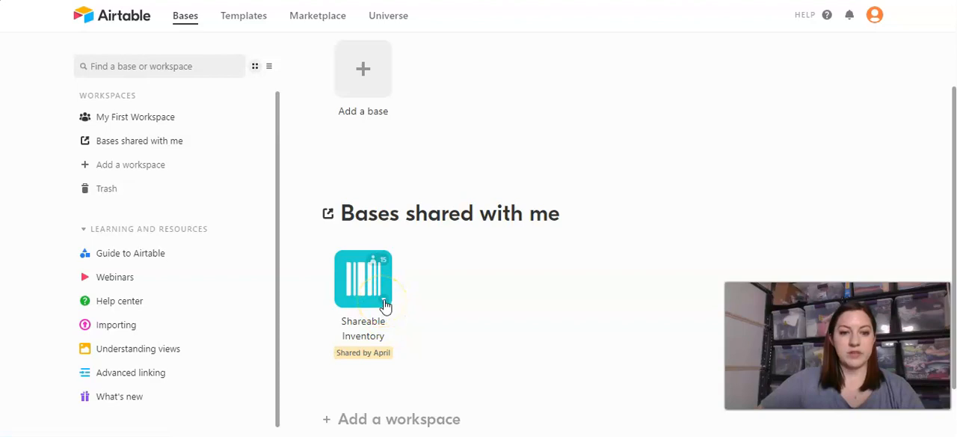
pyautogui.click(385, 302)
pyautogui.scroll(-1, 454, 351)
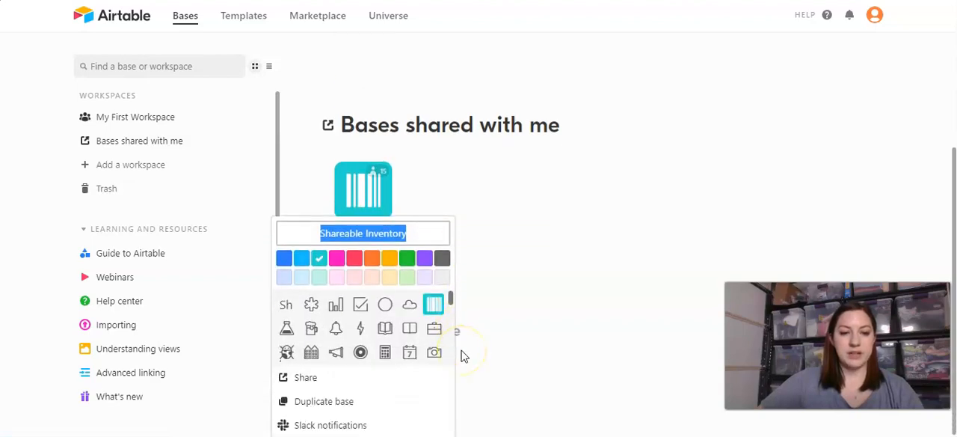
pyautogui.click(318, 403)
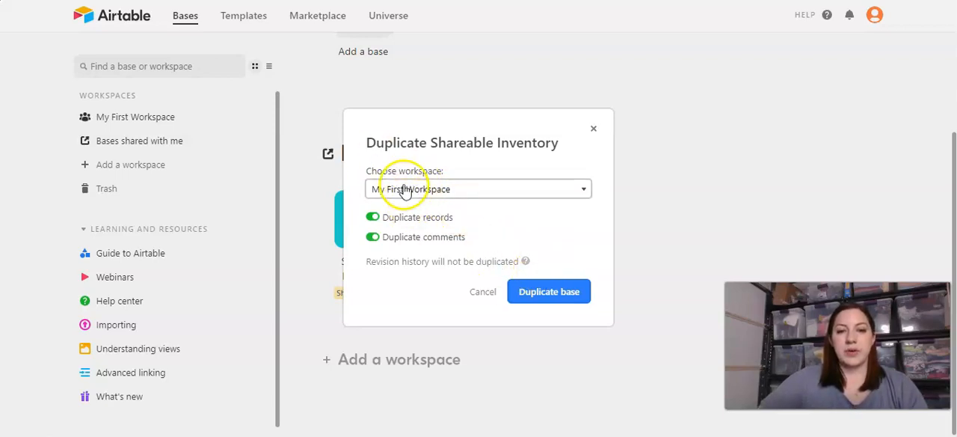
pyautogui.click(547, 293)
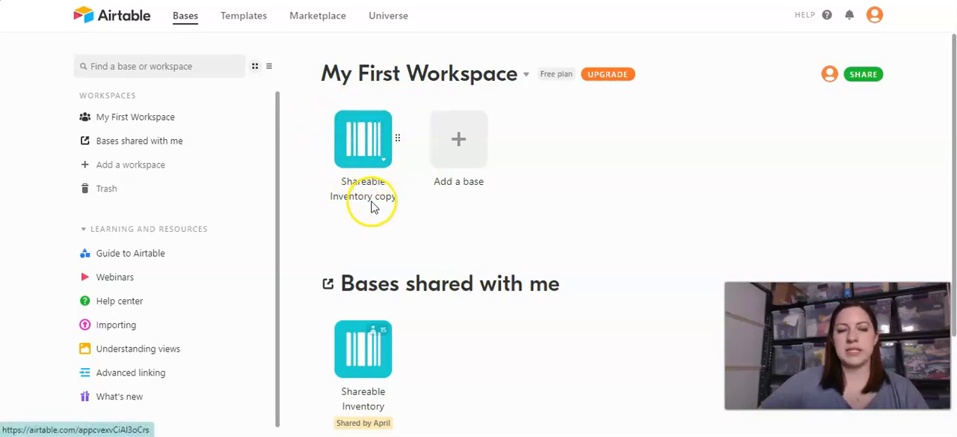
# - Review the sharing settings of the original Shareable Inventory base, including its invite options and collaborators, and close them
pyautogui.scroll(-1, 378, 367)
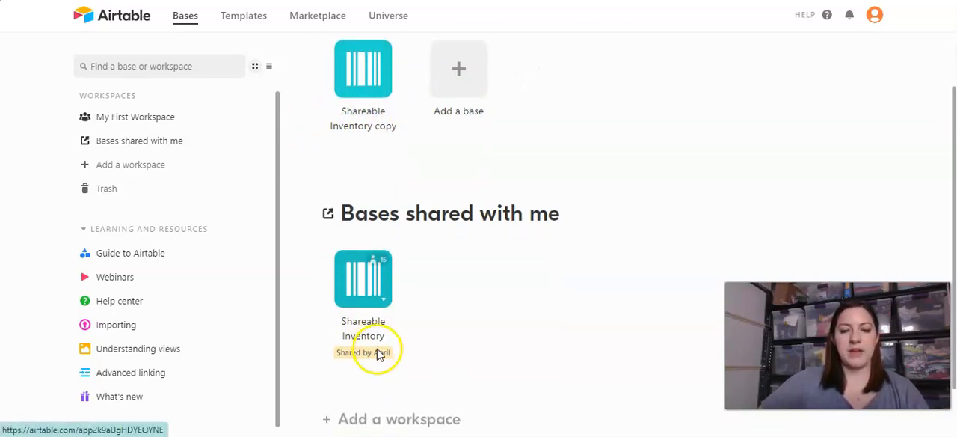
pyautogui.click(385, 303)
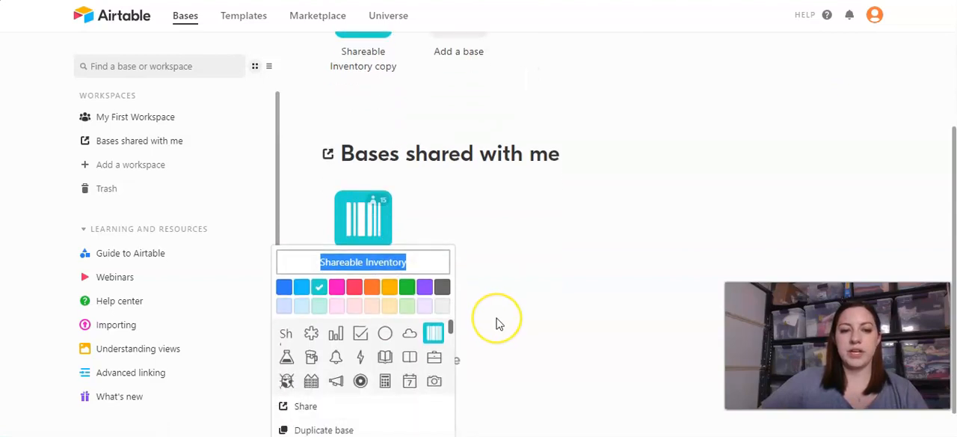
pyautogui.scroll(-1, 497, 323)
pyautogui.click(376, 169)
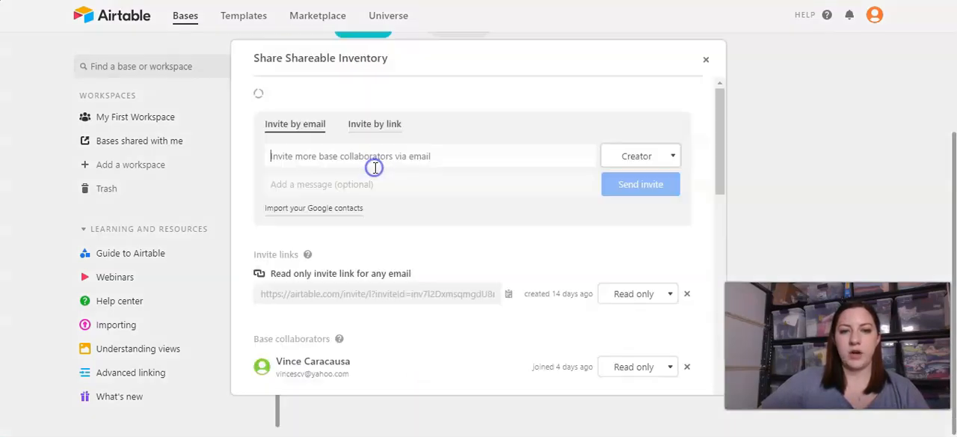
pyautogui.scroll(-5, 630, 267)
pyautogui.scroll(5, 587, 289)
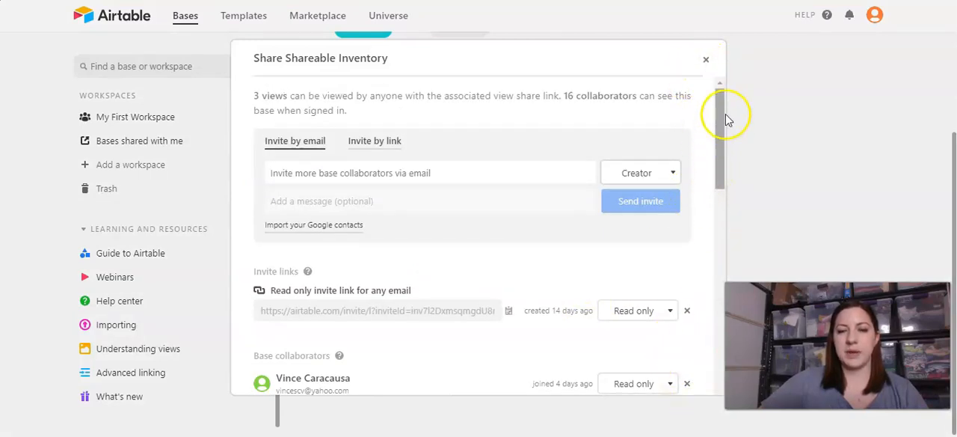
pyautogui.click(707, 61)
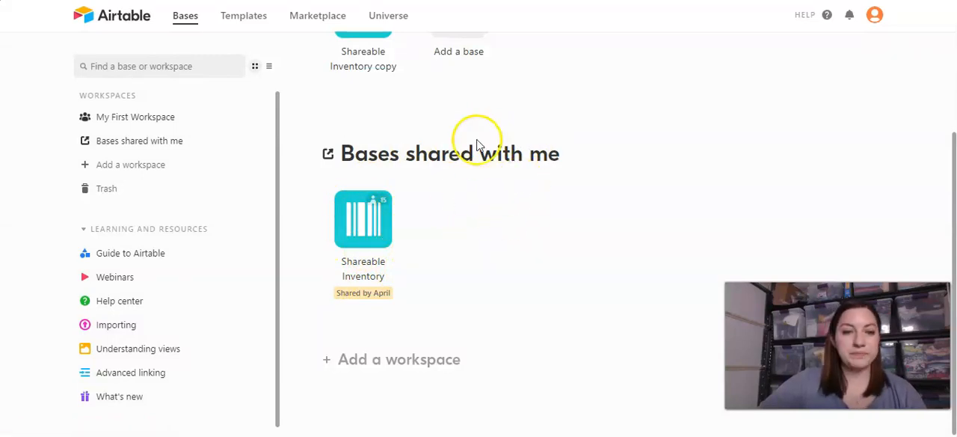
# - Open the Shareable Inventory copy base and close its apps area
pyautogui.scroll(2, 474, 134)
pyautogui.click(351, 146)
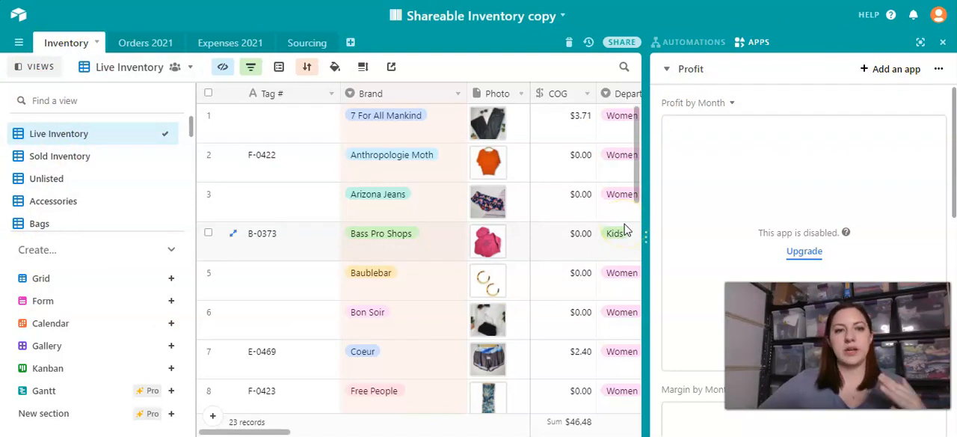
pyautogui.click(942, 43)
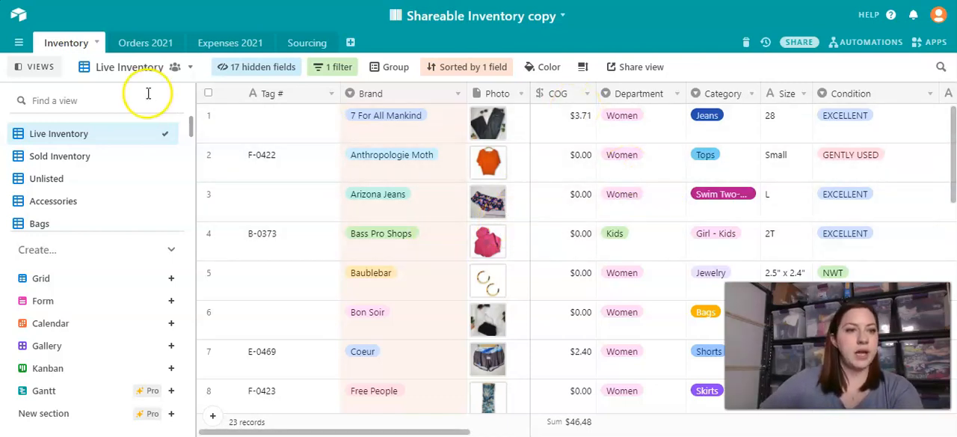
# - Look through the Inventory table's saved views and collapse the views sidebar to give the grid more room
pyautogui.scroll(-3, 150, 170)
pyautogui.scroll(3, 107, 154)
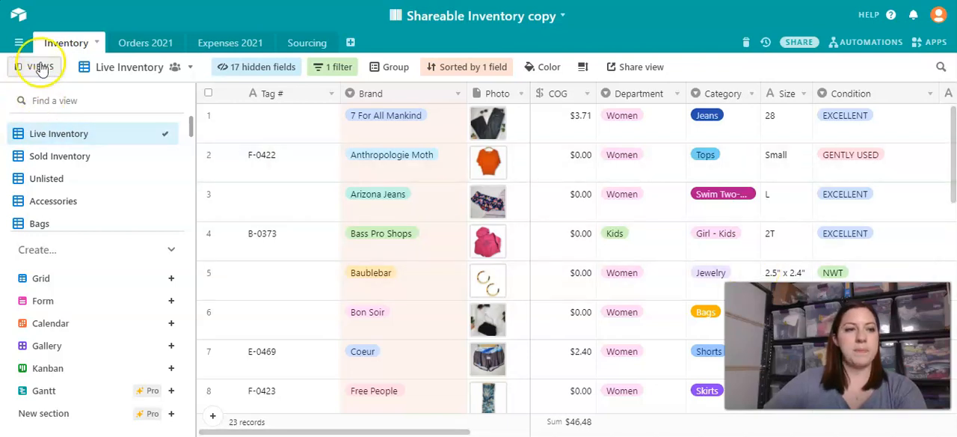
pyautogui.click(18, 68)
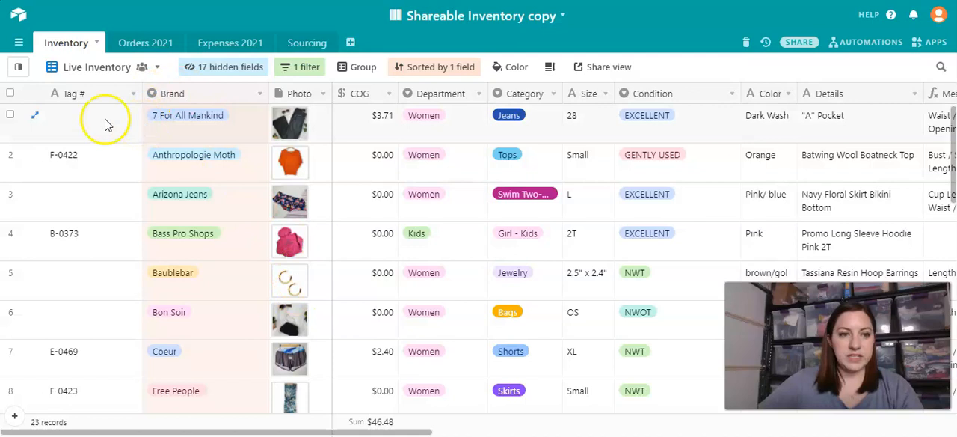
# - Examine the tag, brand, photo, cost, department, category, size, condition and color fields of the first Live Inventory records
pyautogui.click(89, 120)
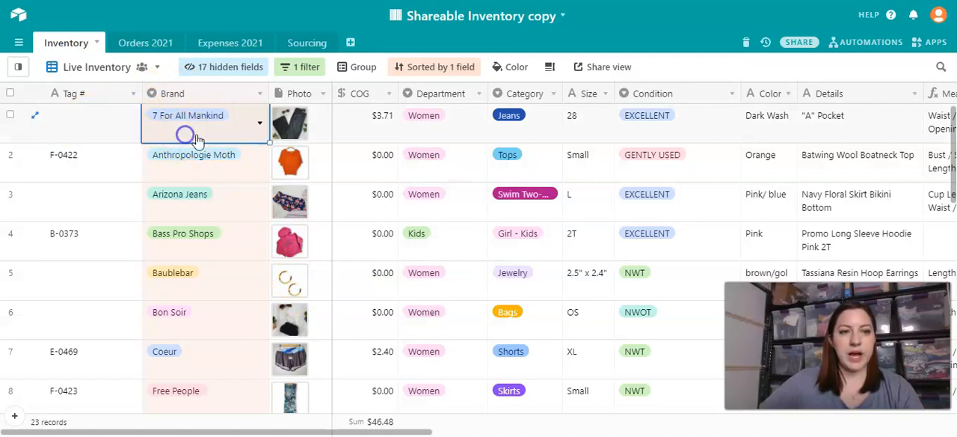
pyautogui.click(95, 163)
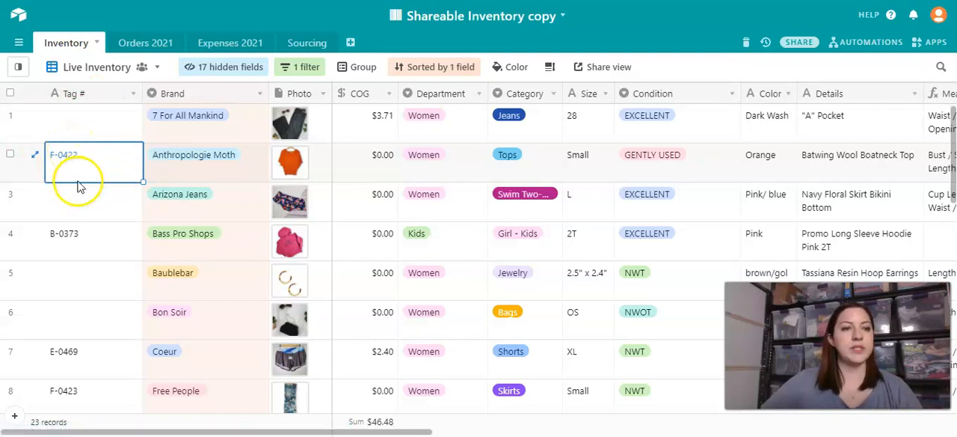
pyautogui.click(167, 124)
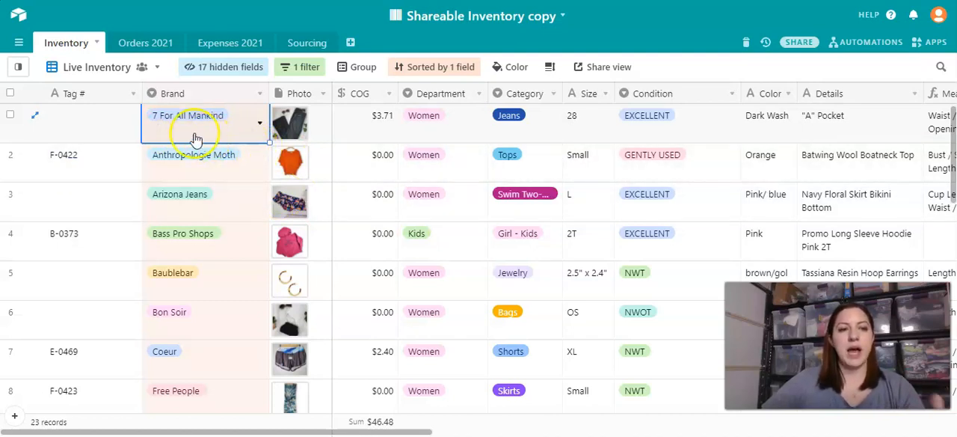
pyautogui.hscroll(3, 195, 139)
pyautogui.hscroll(-3, 246, 149)
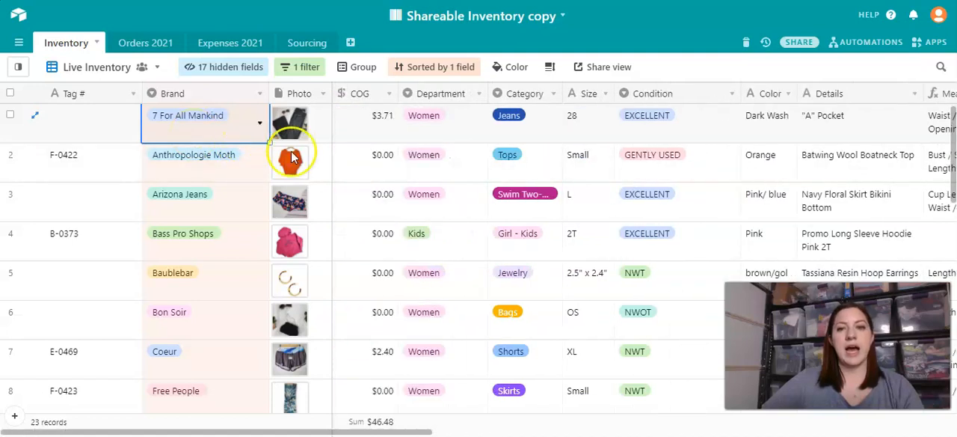
pyautogui.click(456, 123)
pyautogui.click(533, 127)
pyautogui.click(589, 129)
pyautogui.click(661, 142)
pyautogui.click(365, 134)
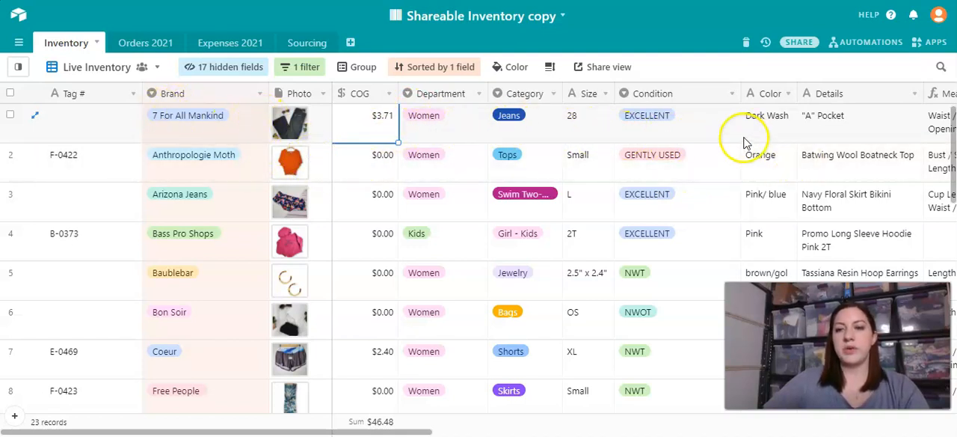
pyautogui.click(772, 137)
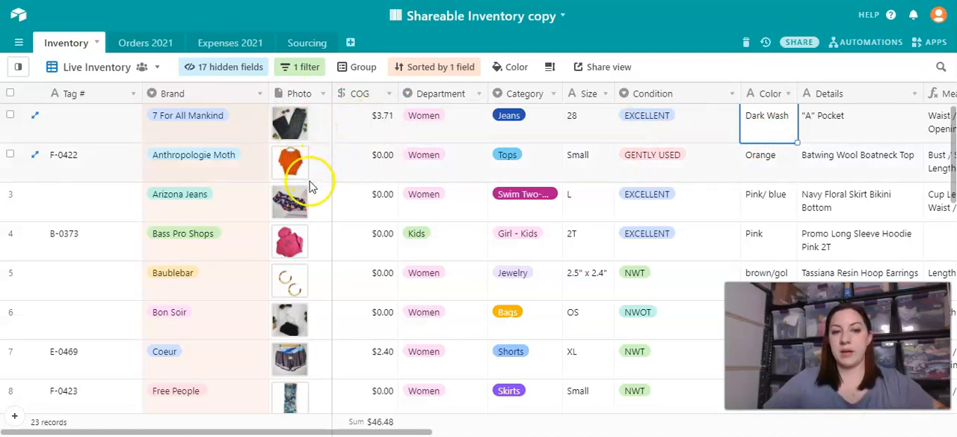
pyautogui.click(305, 124)
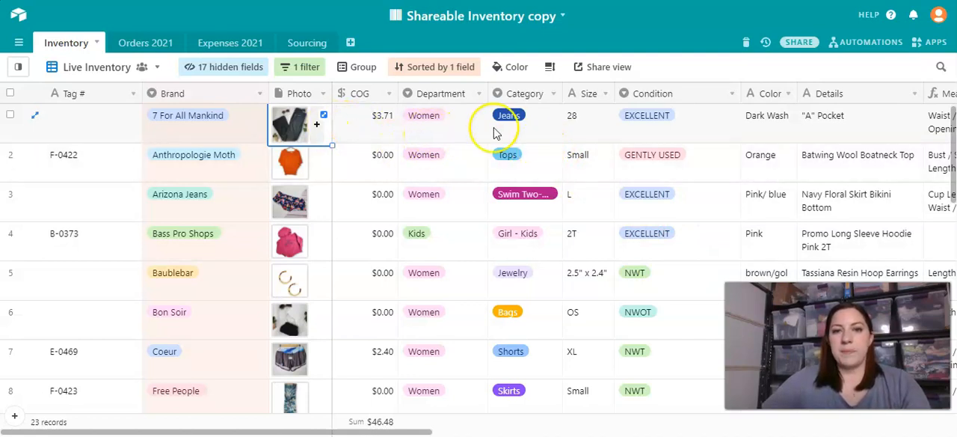
# - Review the available Department and Category options for the 7 For All Mankind record without changing its selections
pyautogui.click(448, 118)
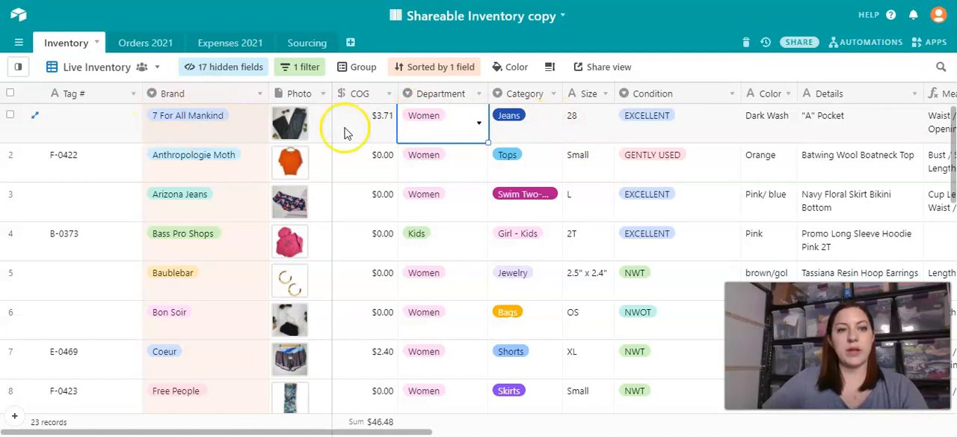
pyautogui.click(440, 124)
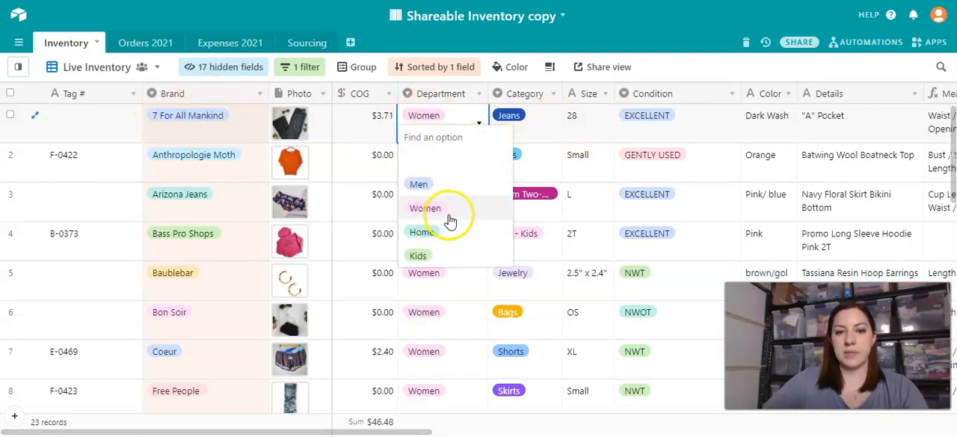
pyautogui.click(521, 120)
pyautogui.click(522, 119)
pyautogui.scroll(-6, 544, 220)
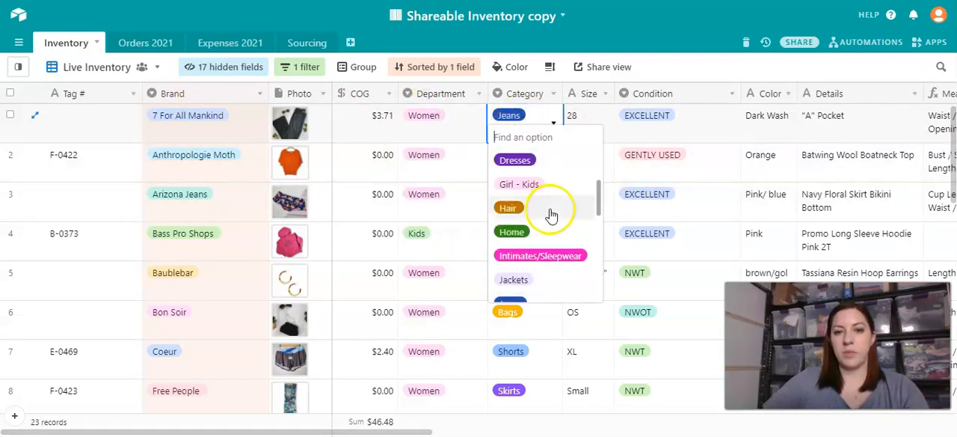
pyautogui.scroll(4, 537, 231)
pyautogui.scroll(4, 535, 235)
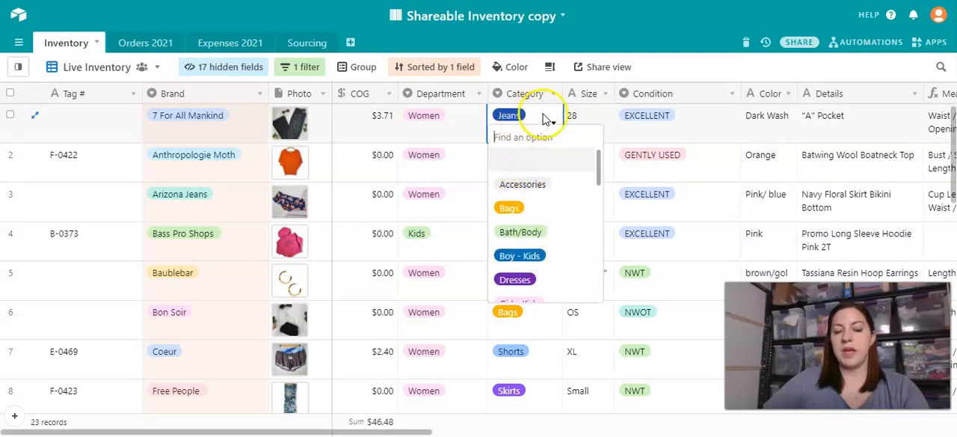
pyautogui.click(598, 128)
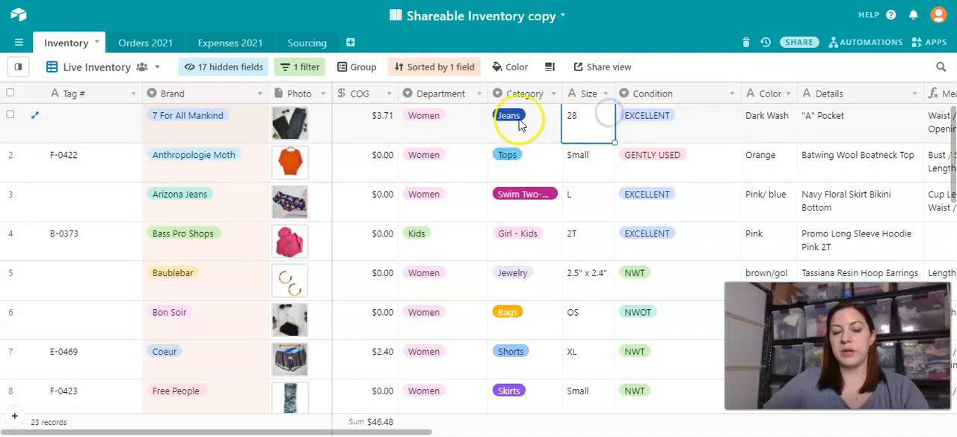
# - Review the Brand field's single-select options, sort them alphabetically and save the field customization
pyautogui.rightClick(207, 97)
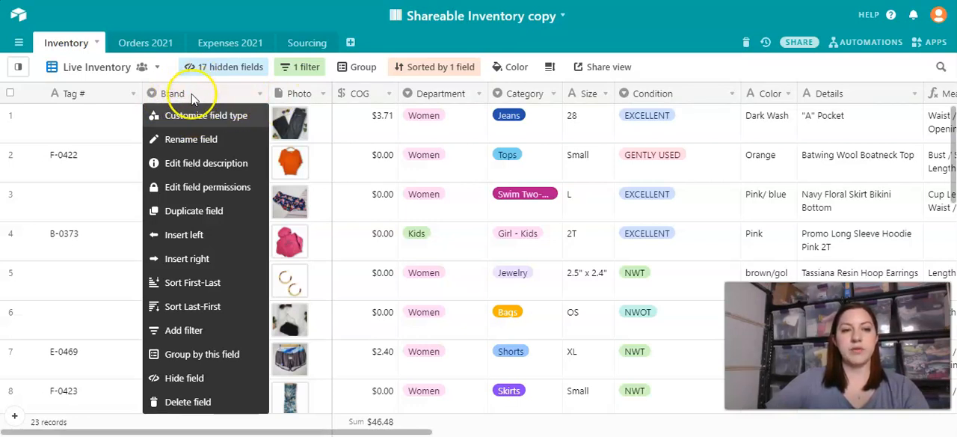
pyautogui.click(199, 116)
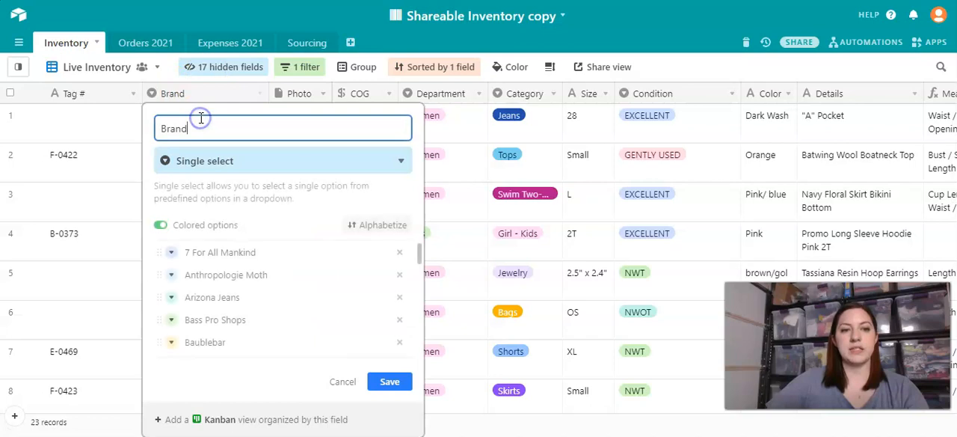
pyautogui.scroll(-10, 295, 314)
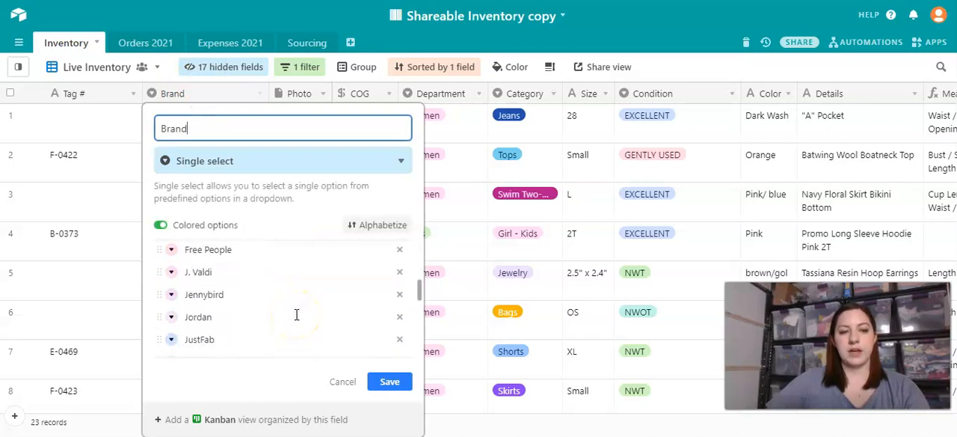
pyautogui.scroll(-6, 296, 314)
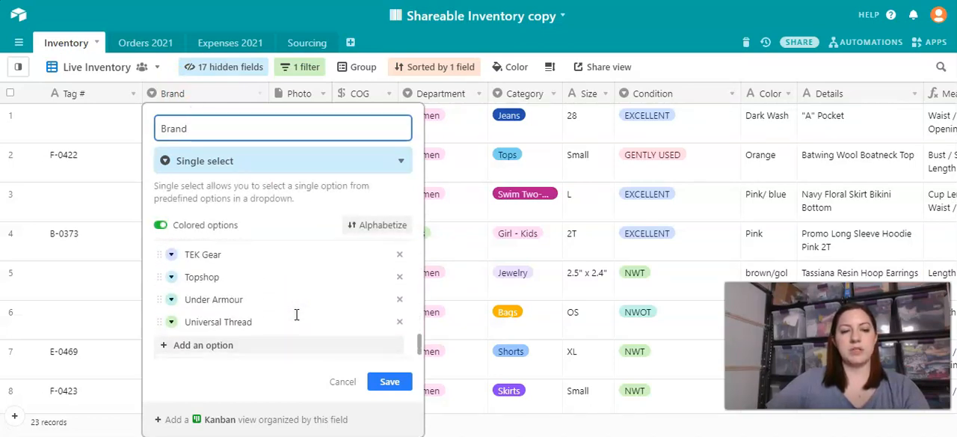
pyautogui.scroll(18, 284, 344)
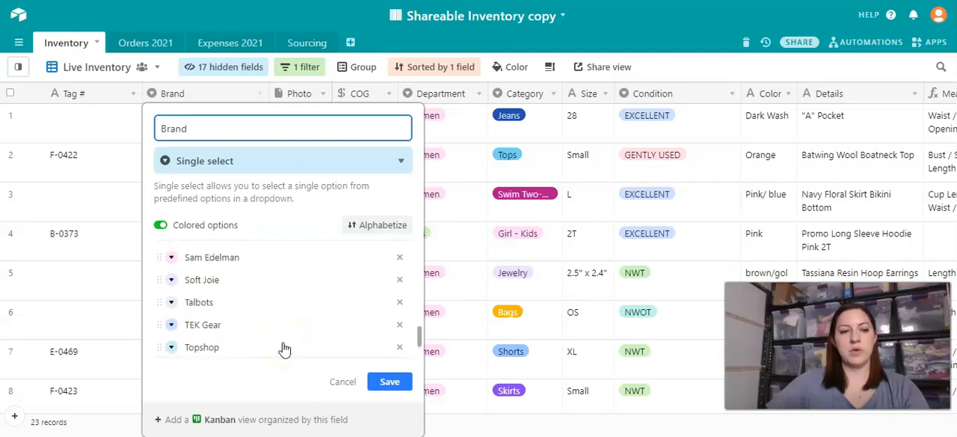
pyautogui.scroll(2, 284, 338)
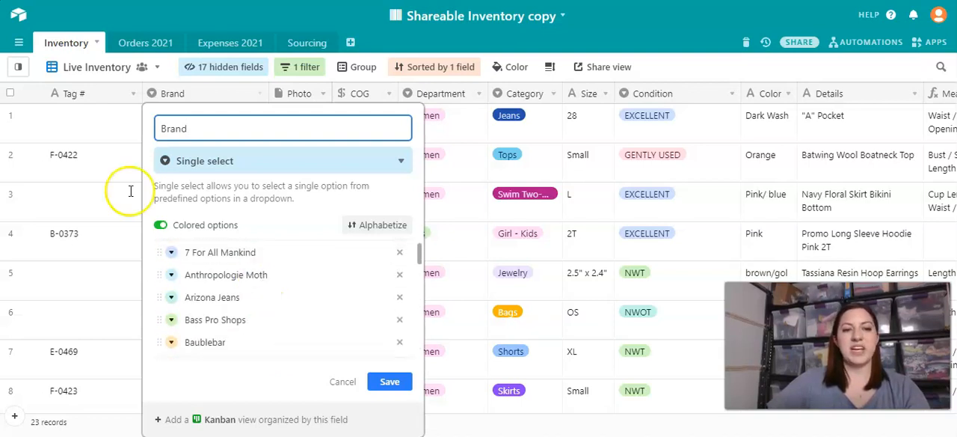
pyautogui.scroll(-4, 329, 274)
pyautogui.scroll(-12, 238, 290)
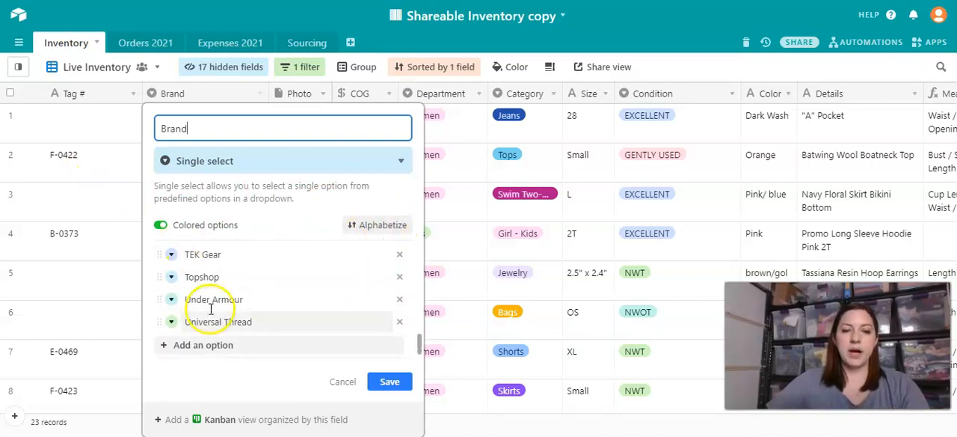
pyautogui.scroll(15, 236, 297)
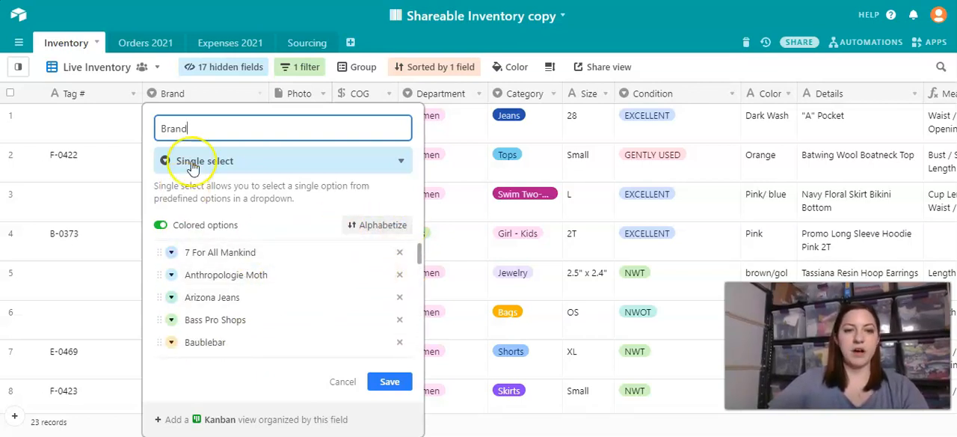
pyautogui.click(368, 232)
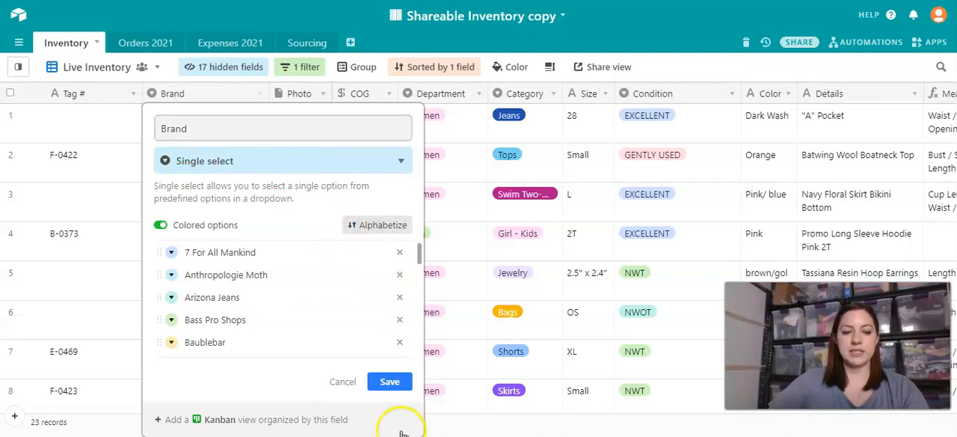
pyautogui.click(392, 381)
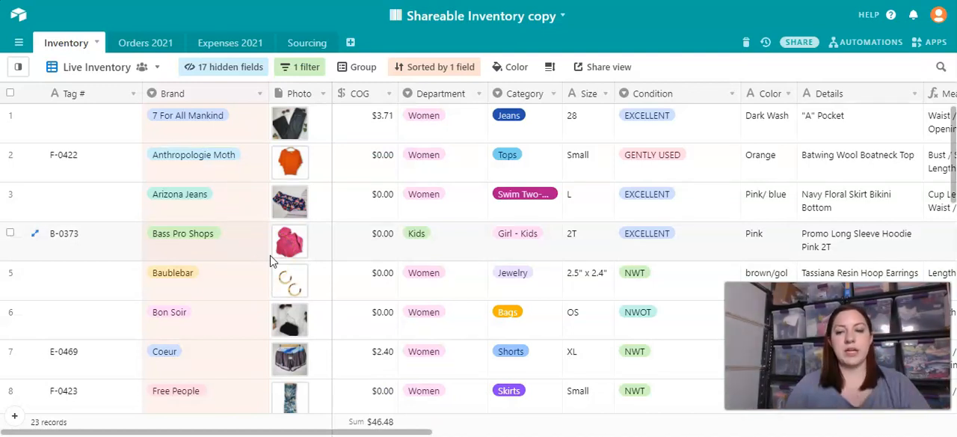
# - Check which field and order the Live Inventory view is sorted by and close the sort settings
pyautogui.click(435, 68)
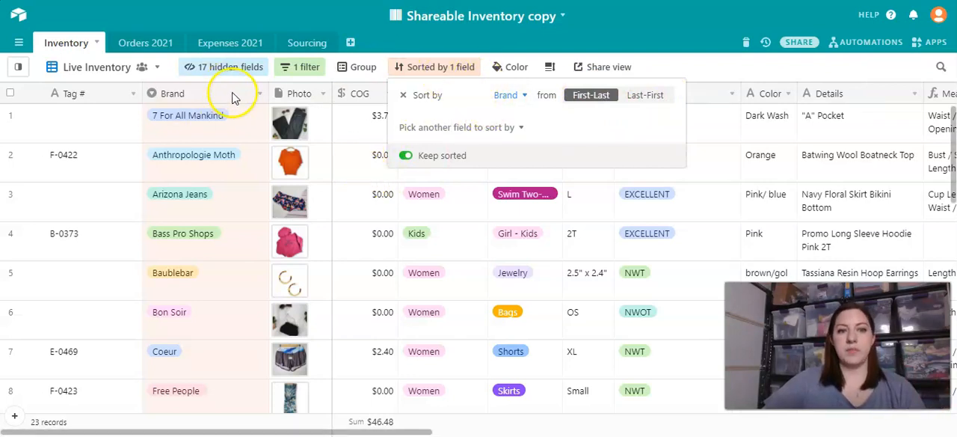
pyautogui.click(696, 76)
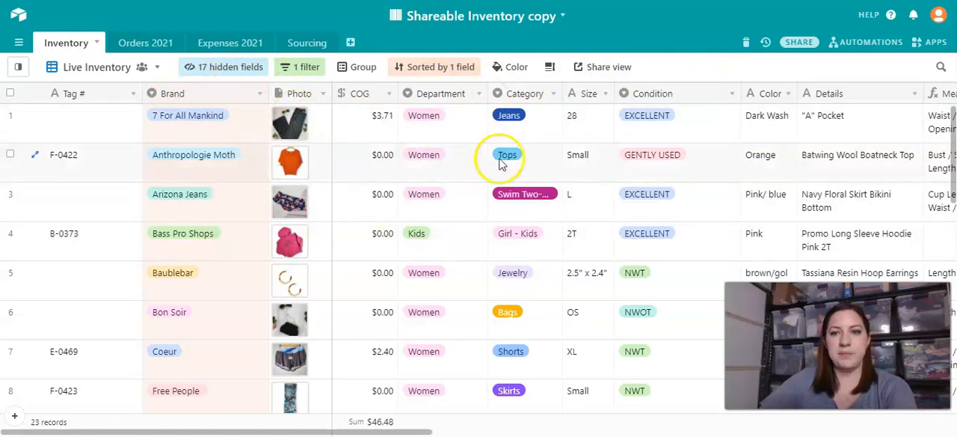
# - Examine the Details and Measurement Set fields of the 7 For All Mankind and Anthropologie Moth records
pyautogui.hscroll(3, 640, 128)
pyautogui.click(616, 129)
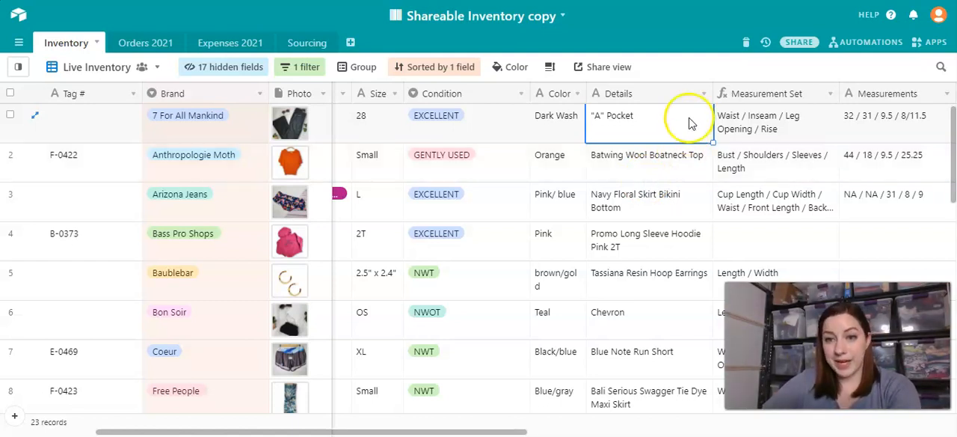
pyautogui.hscroll(2, 661, 136)
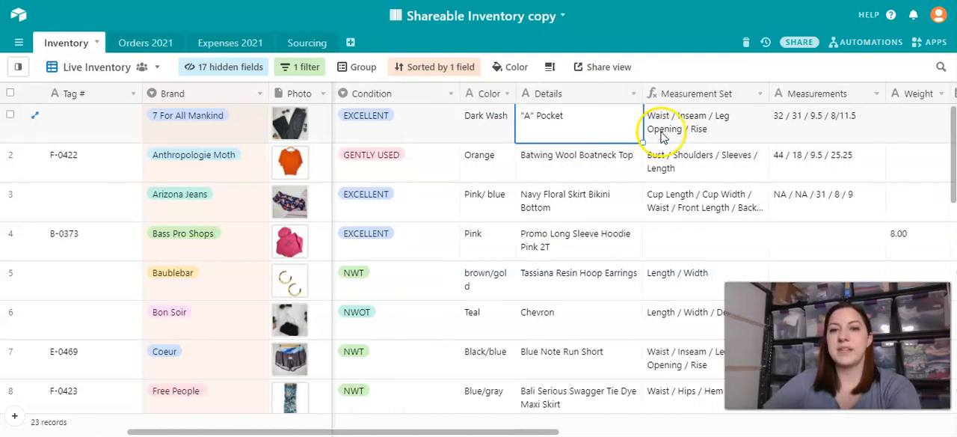
pyautogui.click(626, 129)
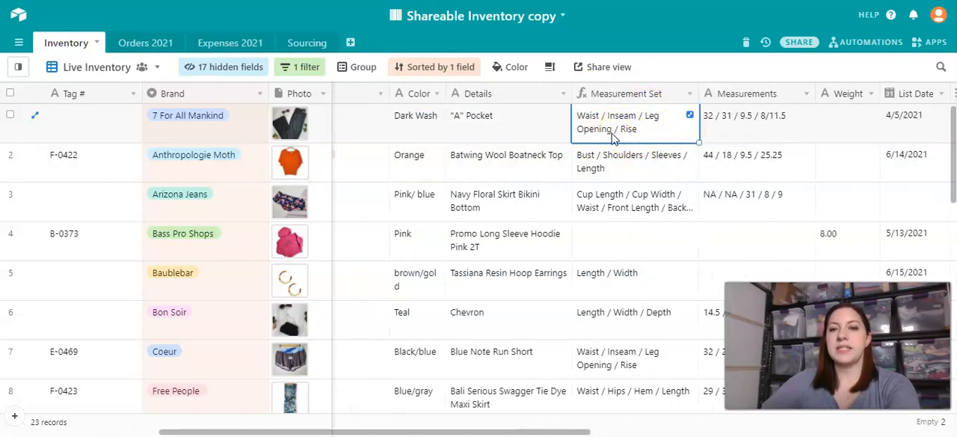
pyautogui.click(615, 161)
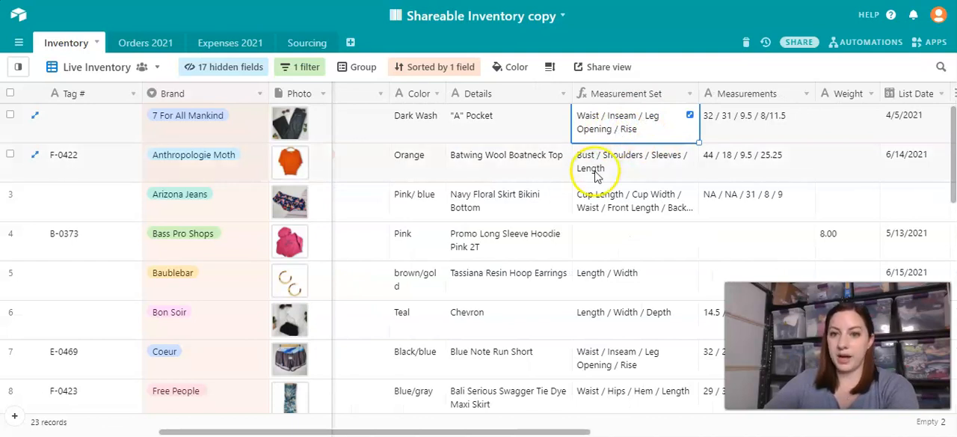
# - Change the Anthropologie Moth record's Category to Skirts to test how the Measurement Set formula responds
pyautogui.hscroll(-5, 614, 210)
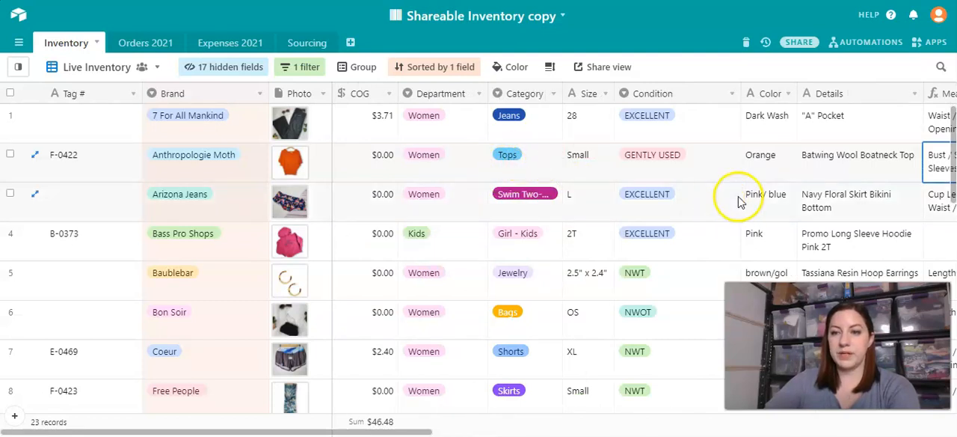
pyautogui.hscroll(2, 803, 191)
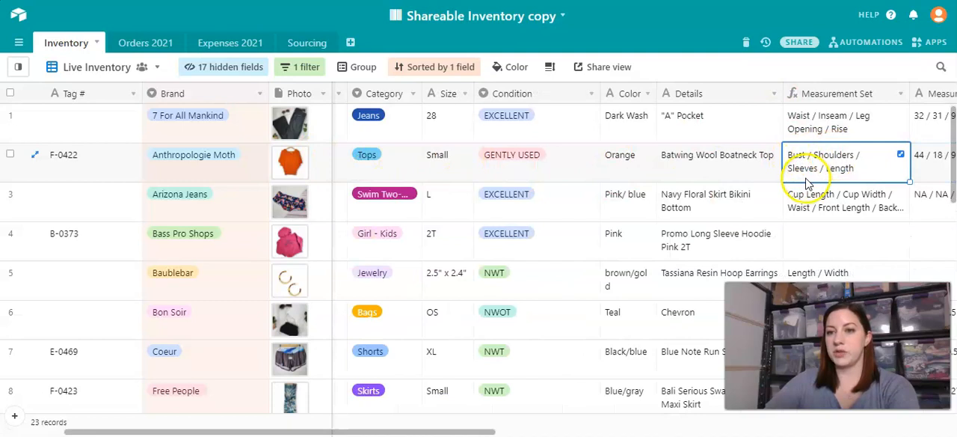
pyautogui.click(359, 154)
pyautogui.click(365, 154)
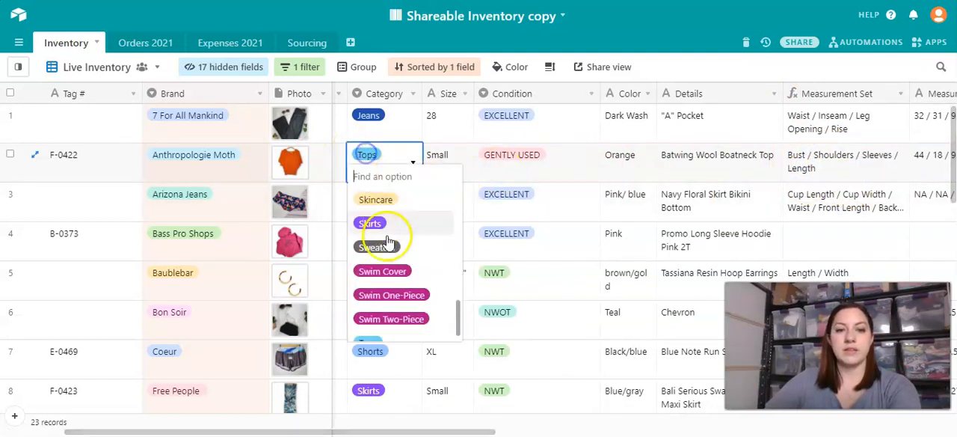
pyautogui.click(372, 222)
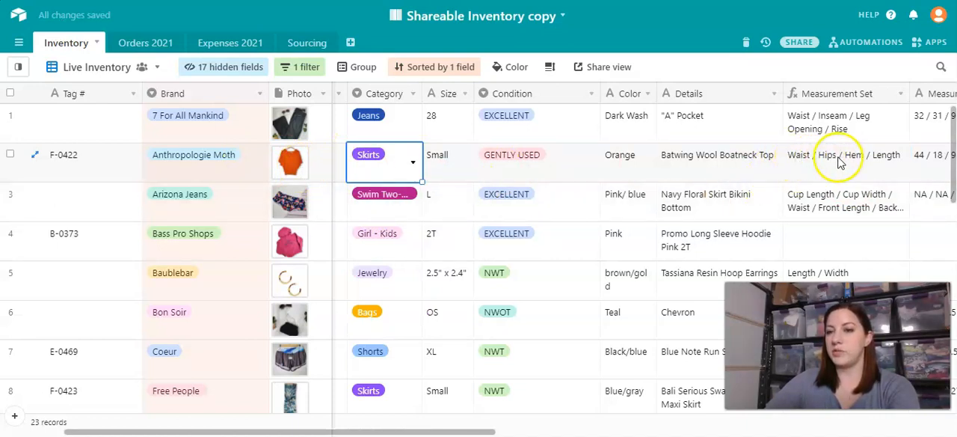
# - Set the Anthropologie Moth record's Category back to Tops
pyautogui.click(367, 158)
pyautogui.scroll(5, 419, 250)
pyautogui.scroll(-5, 408, 246)
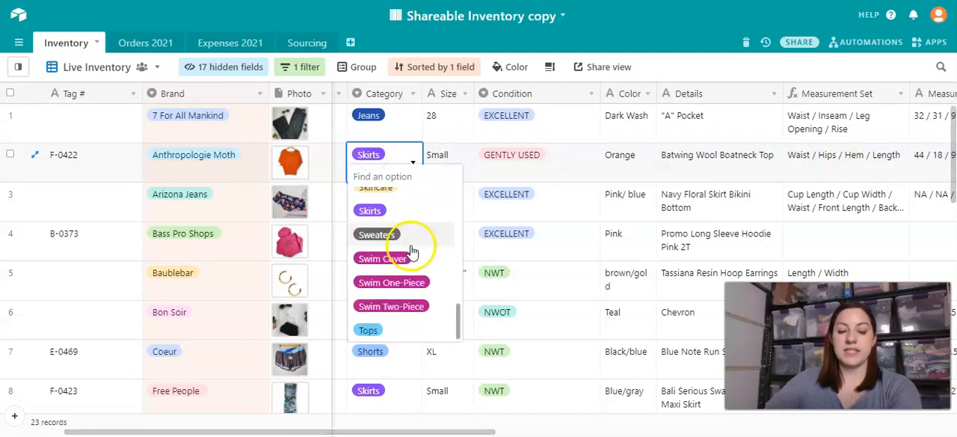
pyautogui.click(392, 326)
# - Compare the Measurement Set labels with the values in the Measurements field across the Live Inventory records
pyautogui.hscroll(5, 748, 228)
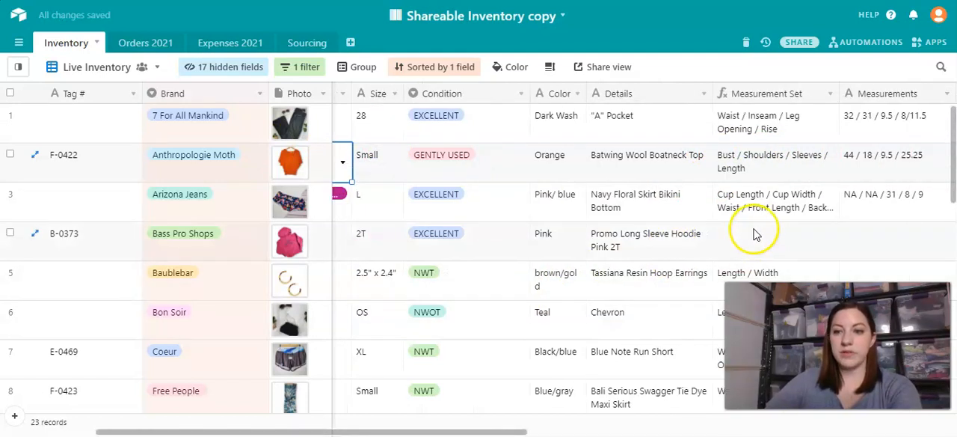
pyautogui.click(614, 129)
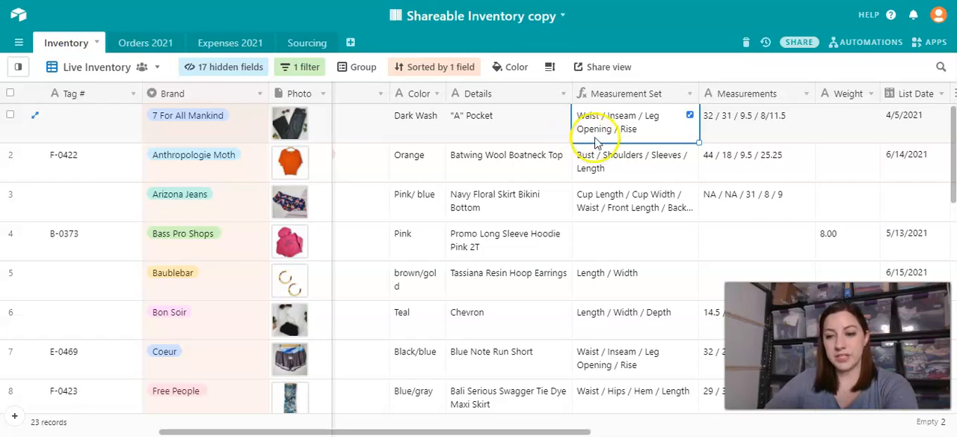
pyautogui.hscroll(2, 645, 164)
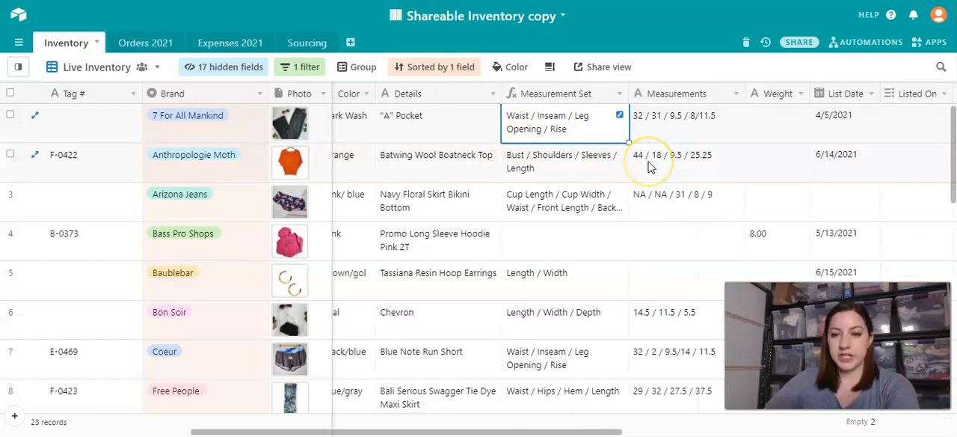
pyautogui.hscroll(2, 649, 166)
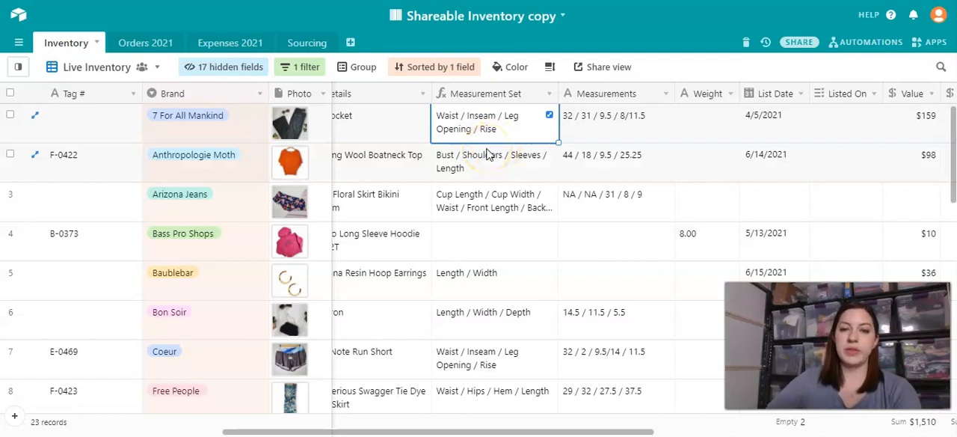
pyautogui.hscroll(2, 572, 197)
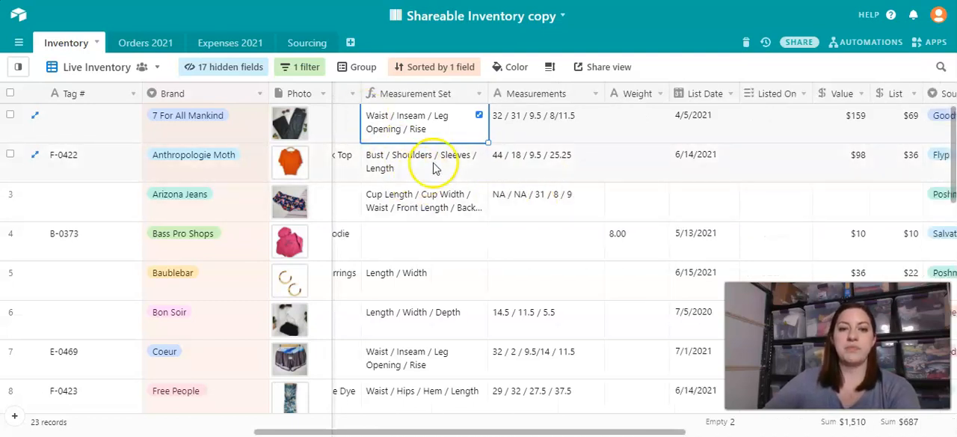
pyautogui.scroll(-2, 434, 167)
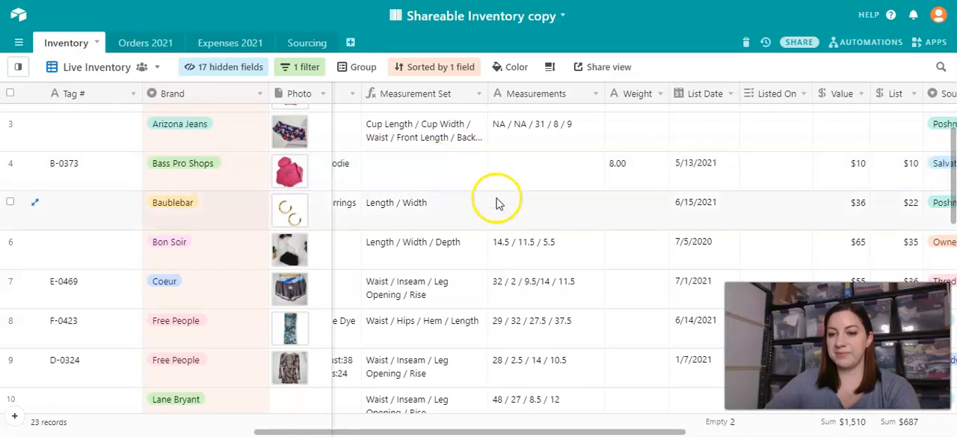
pyautogui.scroll(2, 398, 169)
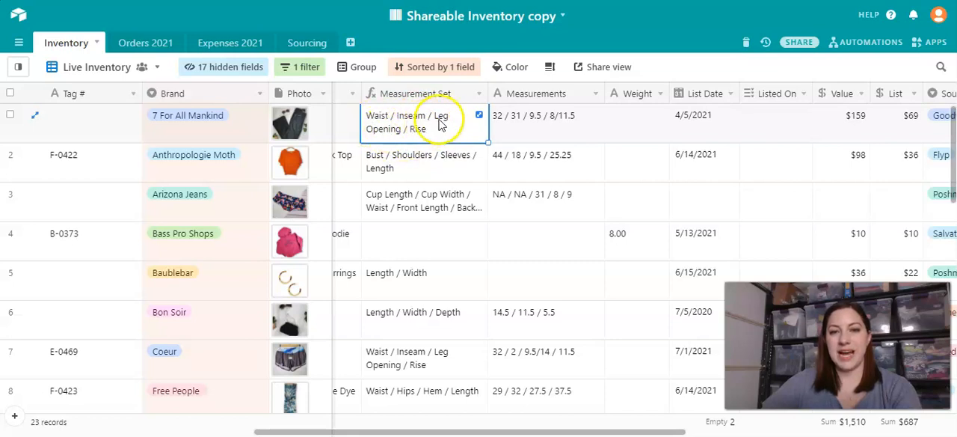
# - Open the 7 For All Mankind record's Measurements entry for editing and go through its individual values without changing them
pyautogui.click(513, 126)
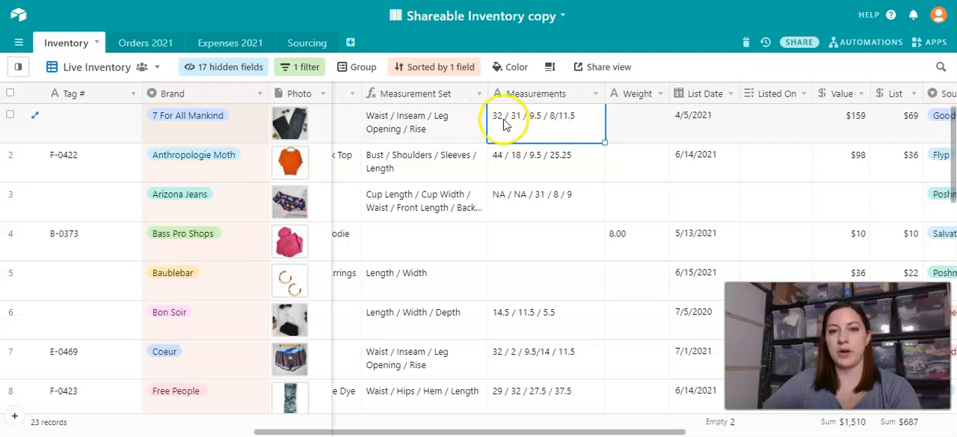
pyautogui.click(503, 121)
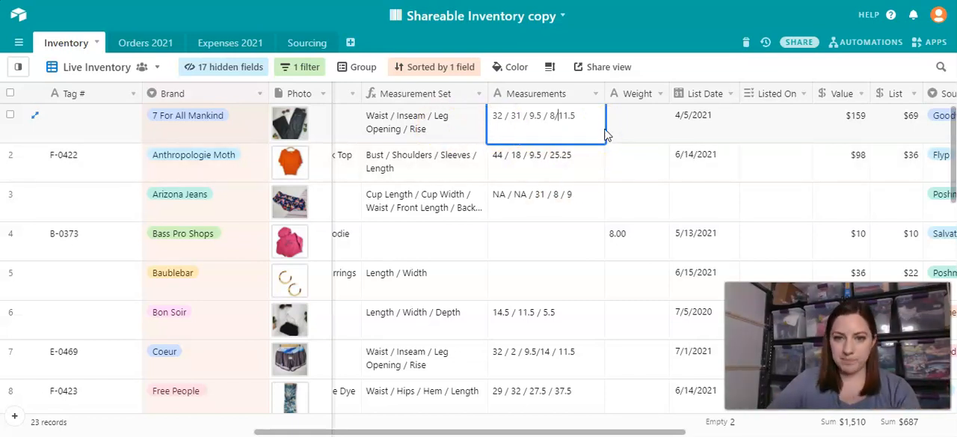
pyautogui.click(551, 115)
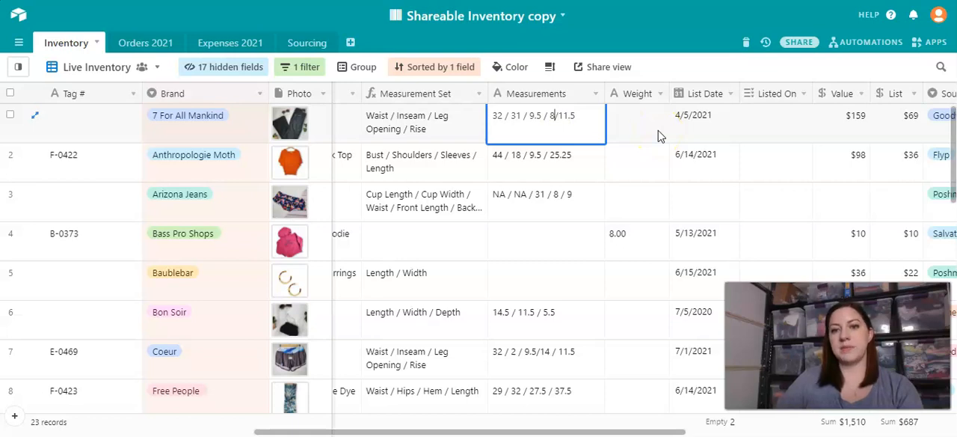
pyautogui.press('Right')
pyautogui.press('Right')
pyautogui.press('Right')
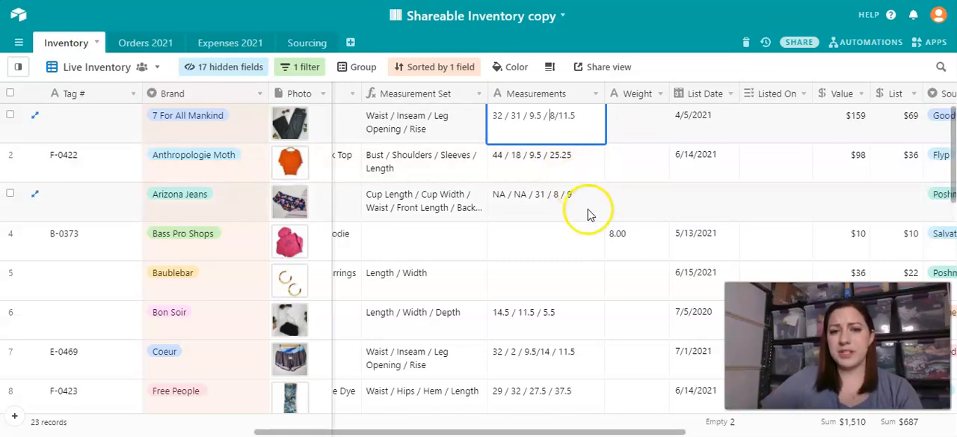
pyautogui.click(512, 116)
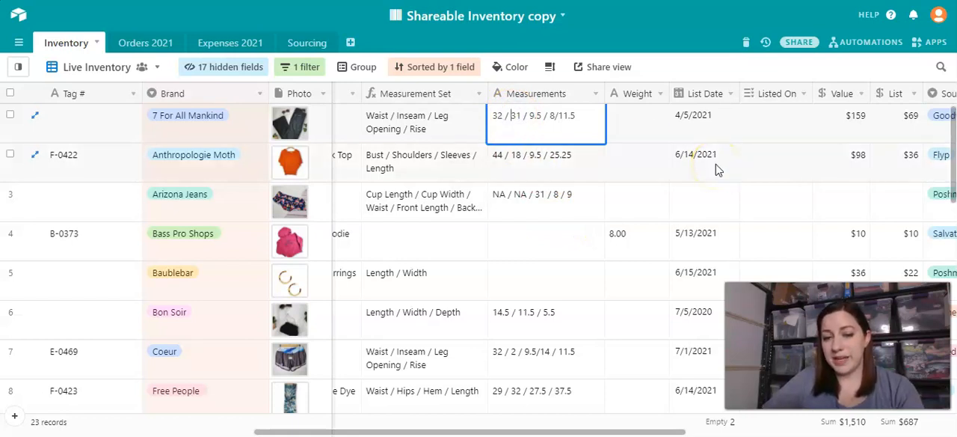
pyautogui.moveTo(577, 116); pyautogui.dragTo(492, 116)
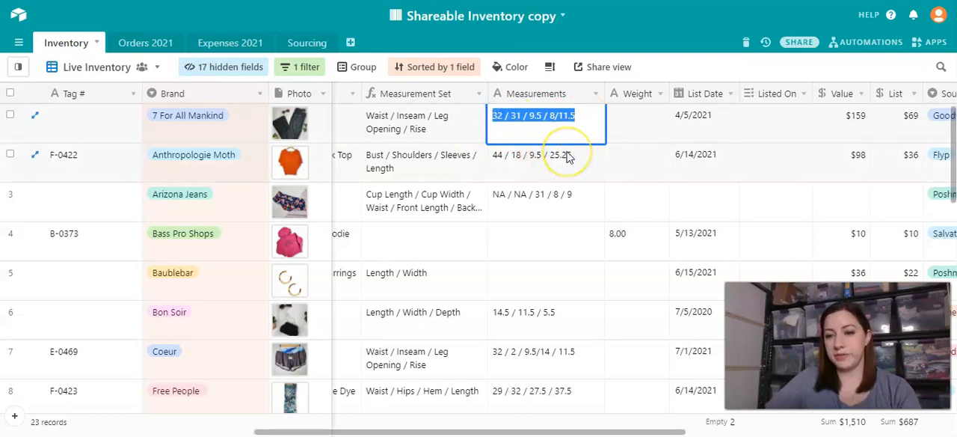
pyautogui.click(590, 121)
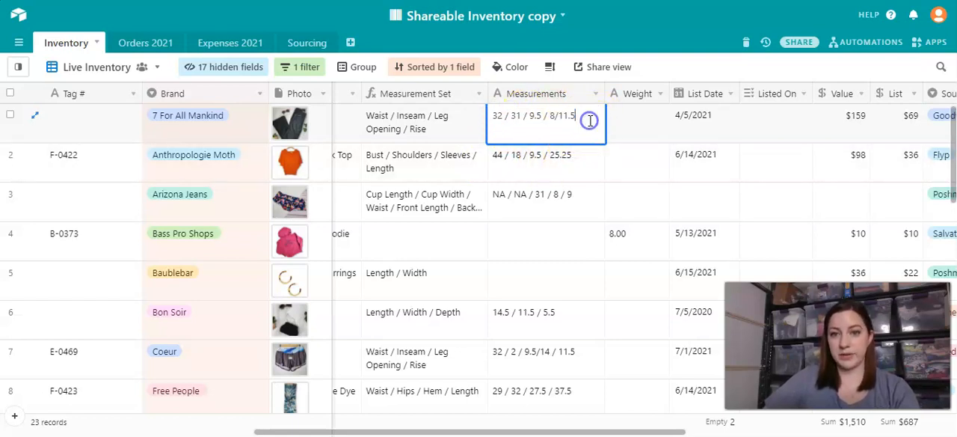
# - Leave the 7 For All Mankind record's Measurements entry unchanged and look through the Weight field of the first Live Inventory records
pyautogui.click(630, 120)
pyautogui.scroll(-1, 662, 155)
pyautogui.scroll(1, 580, 171)
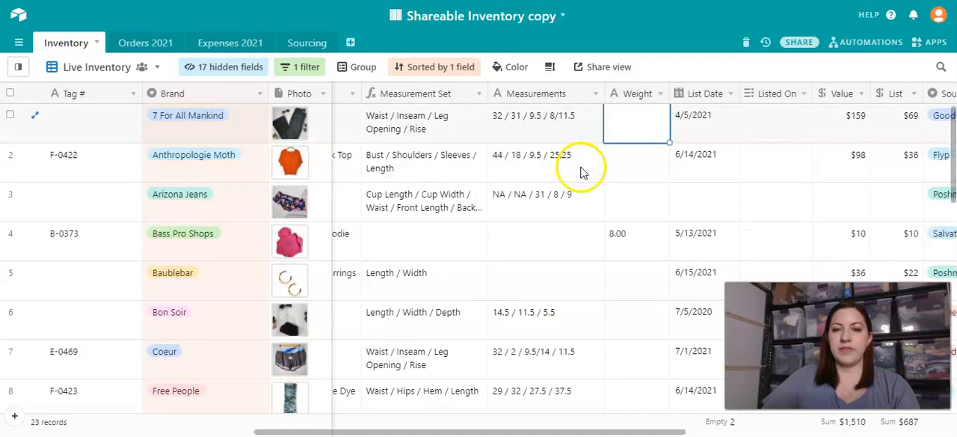
pyautogui.hscroll(3, 677, 166)
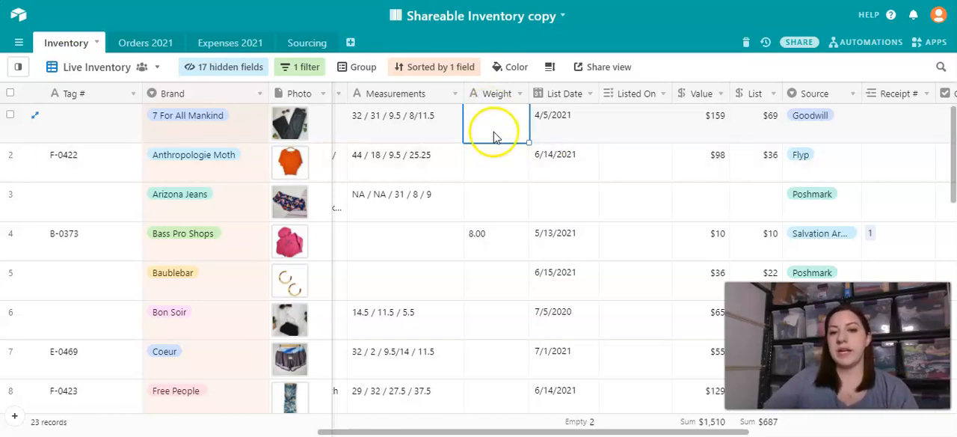
pyautogui.click(498, 196)
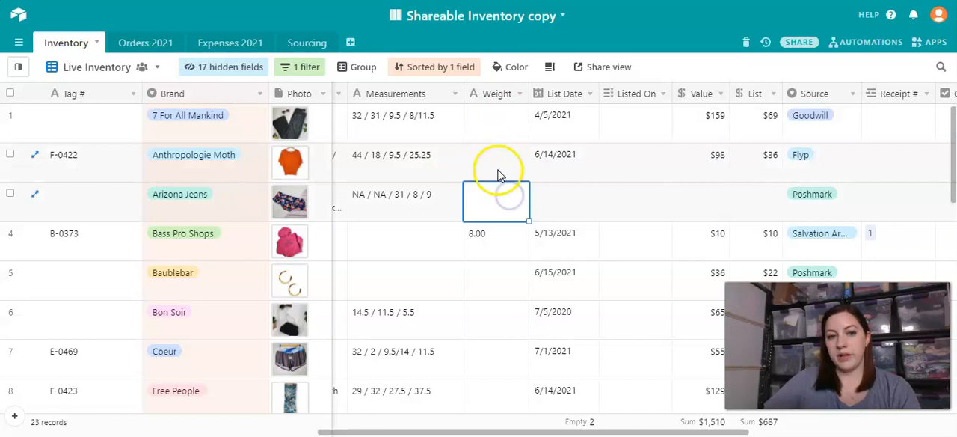
pyautogui.click(498, 293)
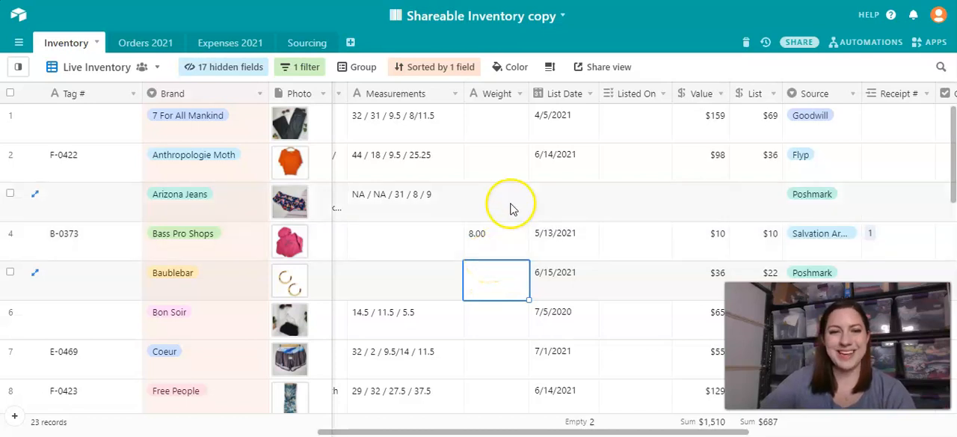
# - Look through the List Date field of the first records, comparing the Arizona Jeans record's date cell with its photo
pyautogui.click(632, 204)
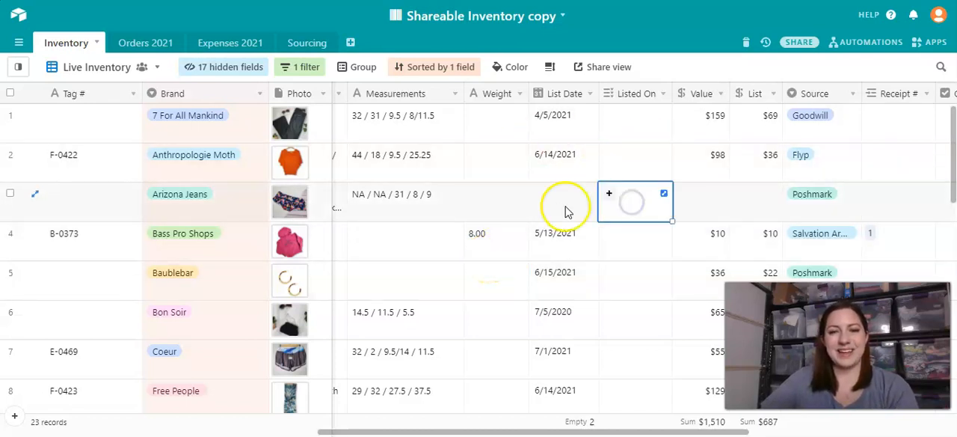
pyautogui.click(566, 133)
pyautogui.click(557, 160)
pyautogui.click(575, 208)
pyautogui.click(568, 247)
pyautogui.click(574, 194)
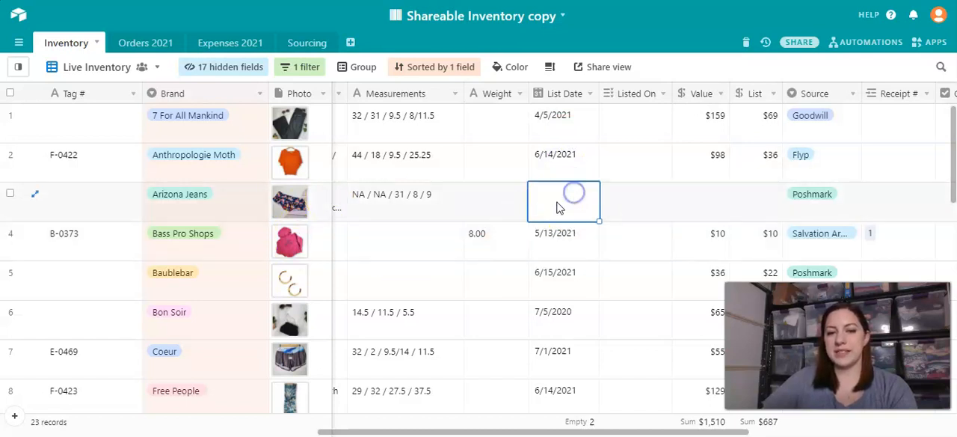
pyautogui.click(297, 202)
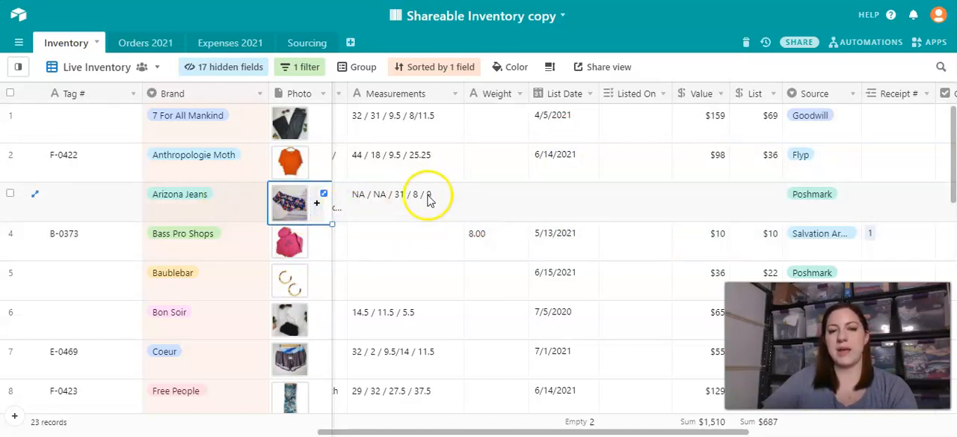
pyautogui.click(586, 200)
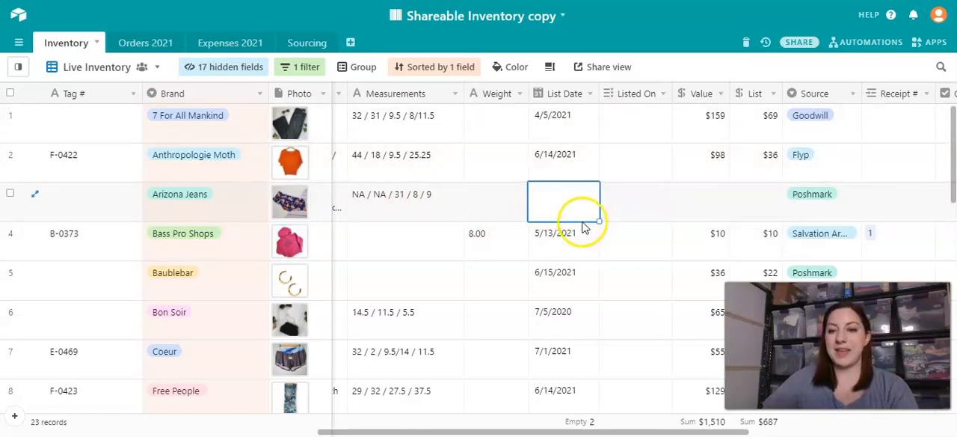
# - Open the Listed On choices for the 7 For All Mankind record and review the selling platforms without choosing one
pyautogui.hscroll(2, 590, 176)
pyautogui.click(565, 116)
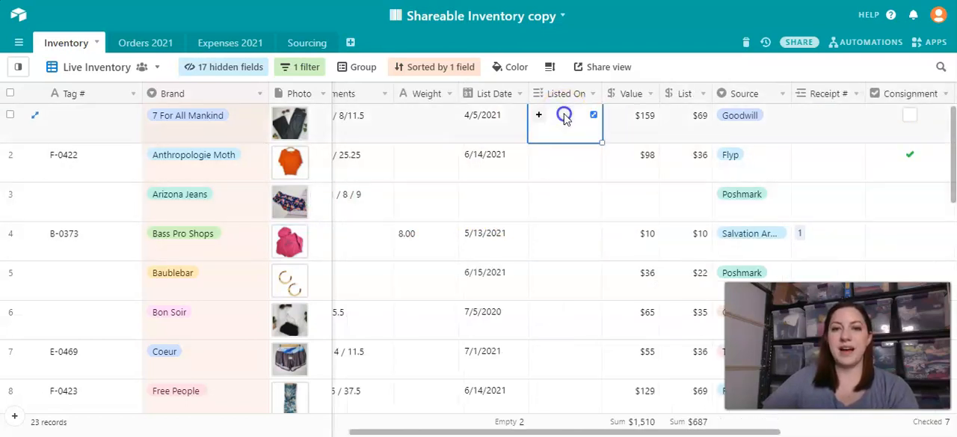
pyautogui.click(542, 119)
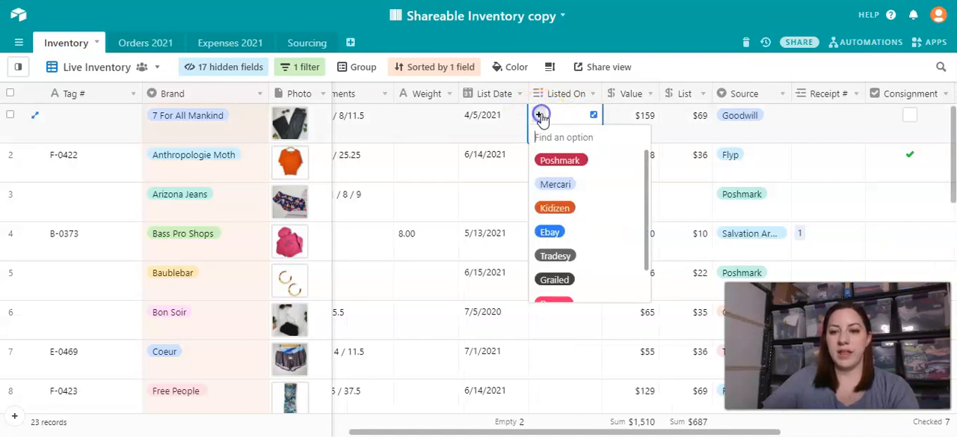
pyautogui.scroll(-1, 573, 224)
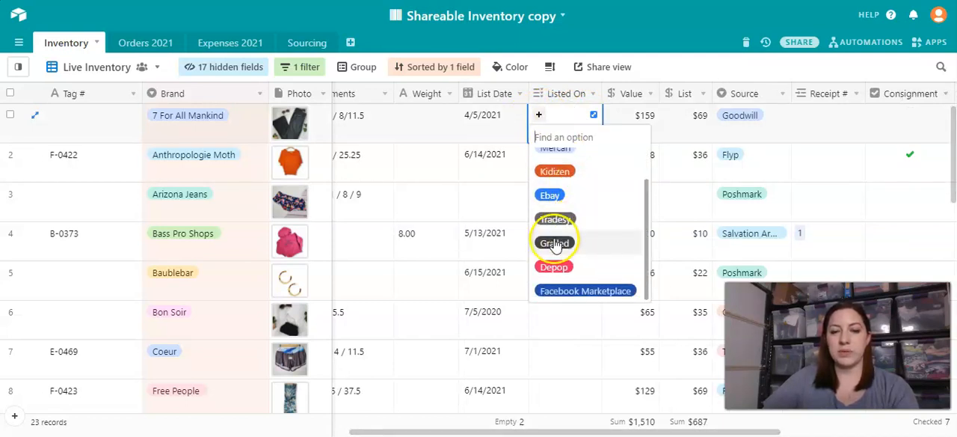
pyautogui.scroll(1, 569, 232)
pyautogui.scroll(-1, 578, 183)
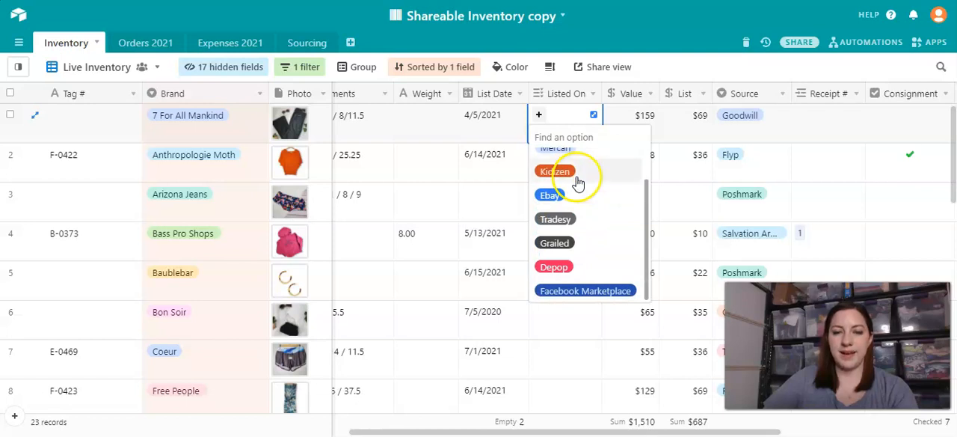
pyautogui.scroll(1, 579, 182)
pyautogui.click(588, 387)
# - Check the Listed On field down the Live Inventory records and return to the 7 For All Mankind record
pyautogui.scroll(-2, 584, 216)
pyautogui.scroll(-3, 583, 212)
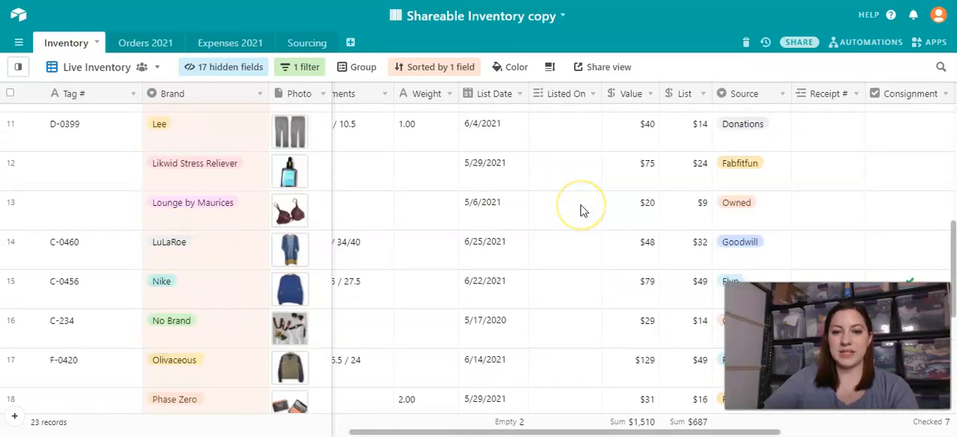
pyautogui.scroll(5, 583, 212)
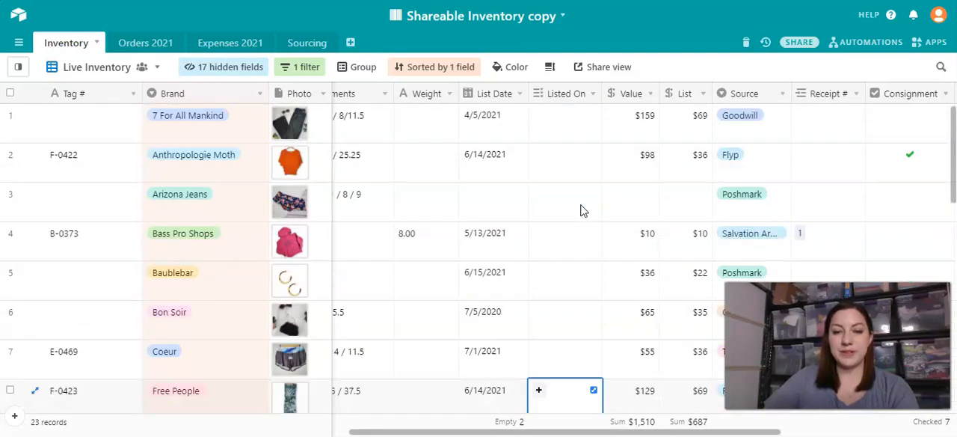
pyautogui.click(581, 122)
pyautogui.click(587, 132)
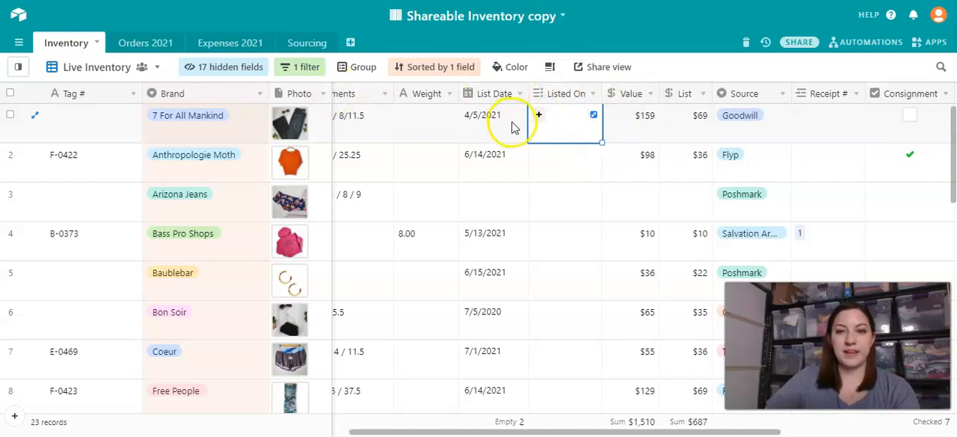
# - Examine the Value field of the first Live Inventory records
pyautogui.hscroll(1, 523, 121)
pyautogui.hscroll(1, 526, 122)
pyautogui.click(490, 93)
pyautogui.click(506, 130)
pyautogui.click(507, 161)
pyautogui.click(506, 217)
pyautogui.click(511, 254)
pyautogui.click(476, 122)
# - Examine the List prices of the first records and compare them with the Value field
pyautogui.click(551, 121)
pyautogui.click(555, 151)
pyautogui.click(556, 241)
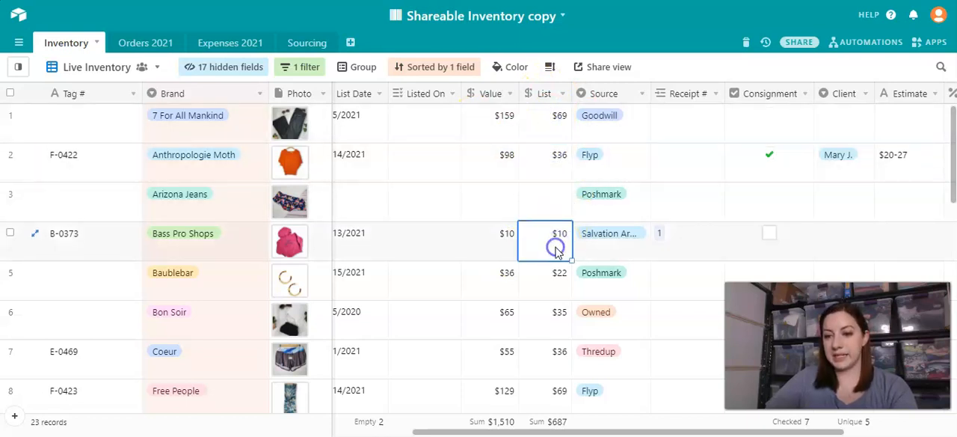
pyautogui.click(553, 273)
pyautogui.click(503, 296)
# - Go through the Source field of the Live Inventory records to see where each item came from
pyautogui.click(578, 288)
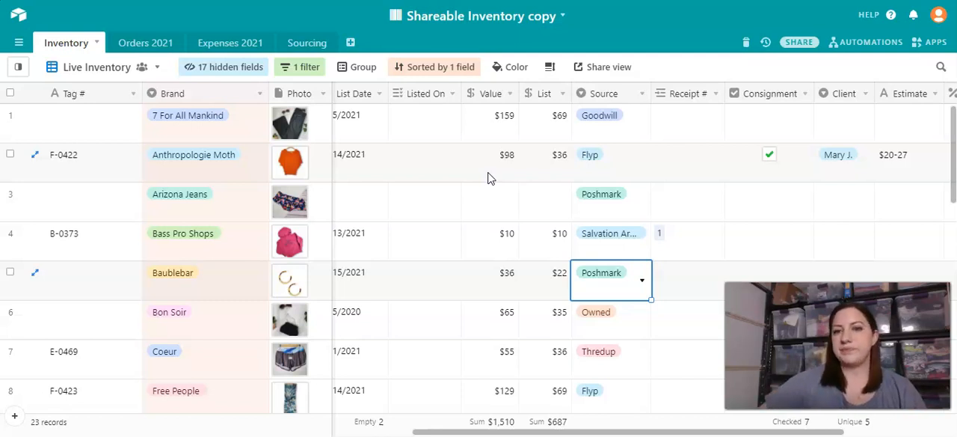
pyautogui.click(593, 123)
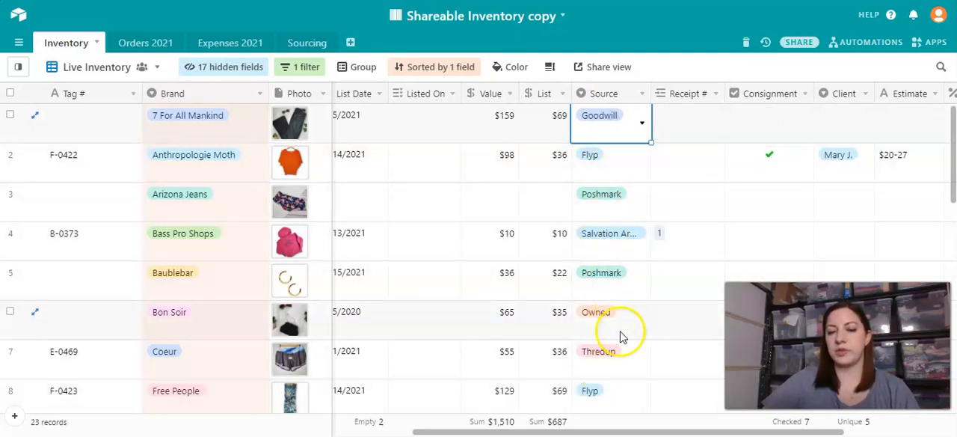
pyautogui.scroll(-2, 628, 202)
pyautogui.click(607, 255)
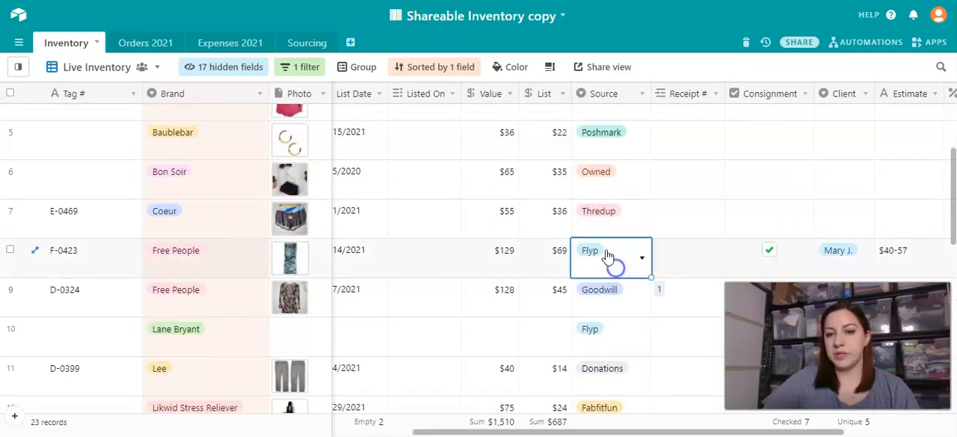
pyautogui.click(608, 256)
pyautogui.scroll(-3, 615, 336)
pyautogui.scroll(3, 619, 346)
pyautogui.scroll(2, 624, 329)
# - Open the linkable receipt records for the 7 For All Mankind record's Receipt # field and close them without linking one
pyautogui.click(671, 212)
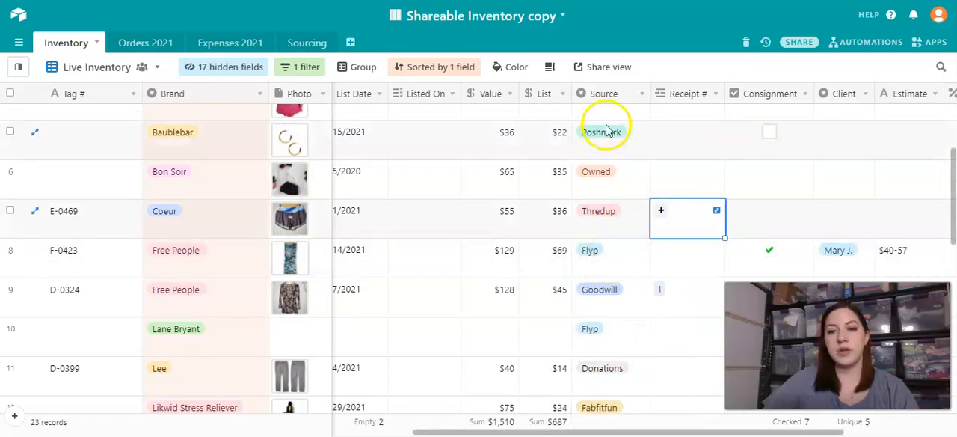
pyautogui.scroll(2, 632, 226)
pyautogui.click(688, 118)
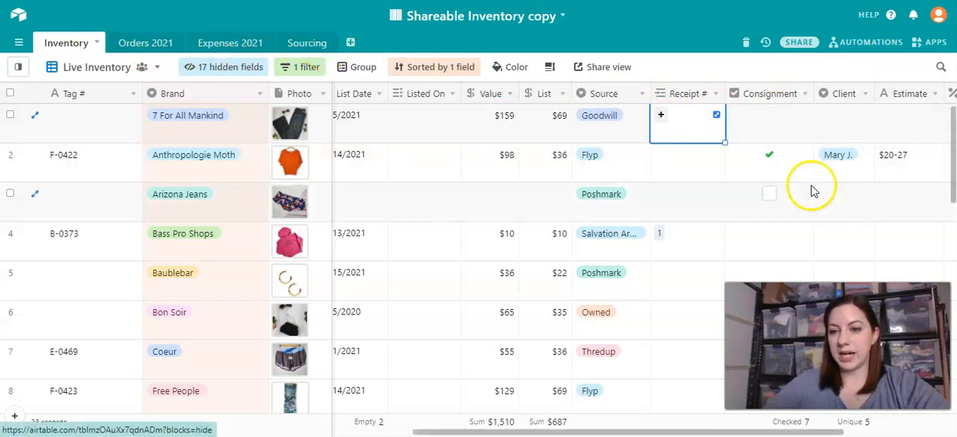
pyautogui.click(662, 118)
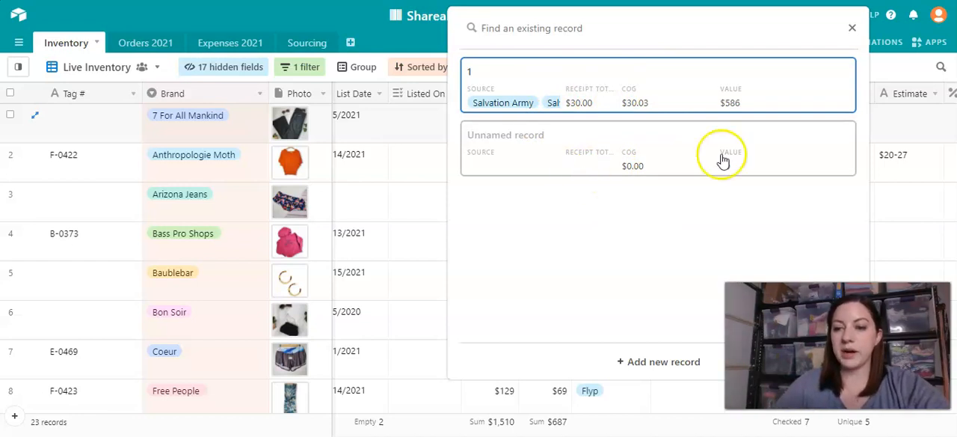
pyautogui.click(851, 27)
# - Search the linkable receipts for "hegsfygwefuyg" from the Anthropologie Moth record's Receipt # field, and close the search without adding a record
pyautogui.click(668, 154)
pyautogui.write('hegsfygwefuyg')
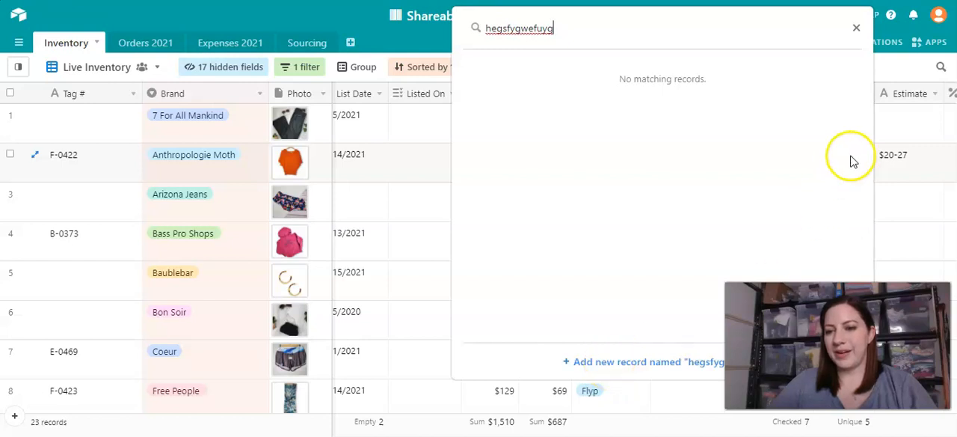
pyautogui.click(856, 28)
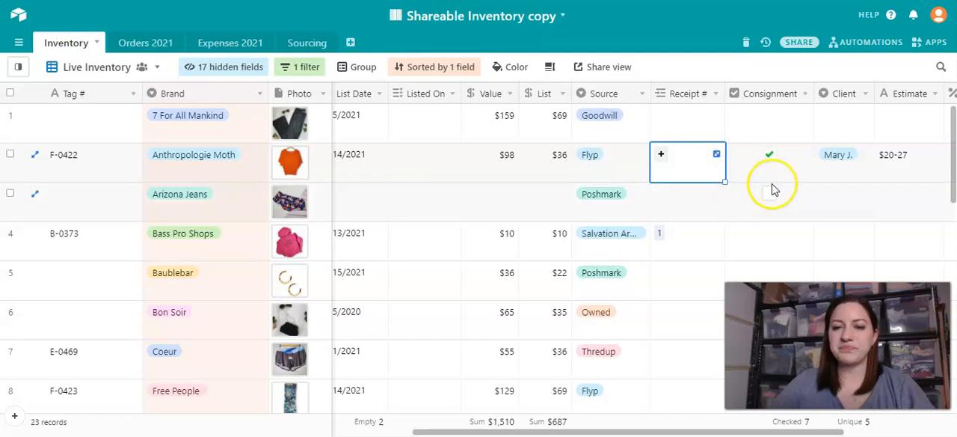
# - Tick and untick the Arizona Jeans record's Consignment box, and examine the Anthropologie Moth record's Client, Estimate and Payout Percent fields
pyautogui.hscroll(3, 769, 186)
pyautogui.hscroll(1, 774, 190)
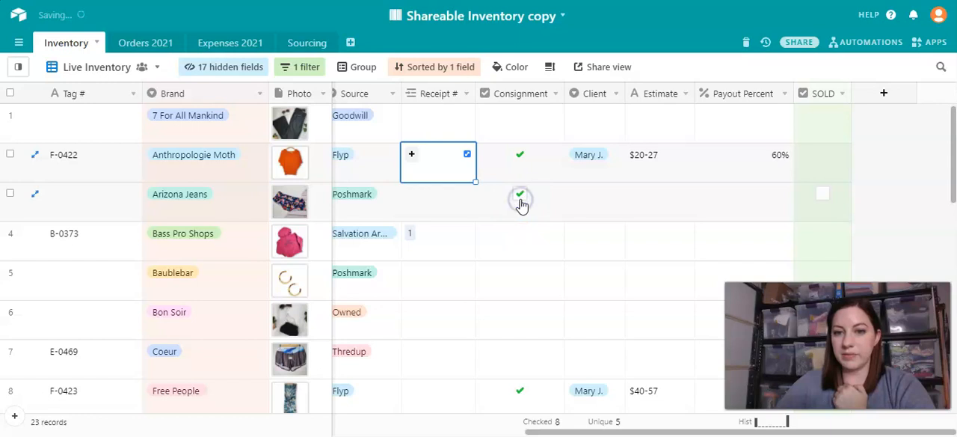
pyautogui.click(590, 160)
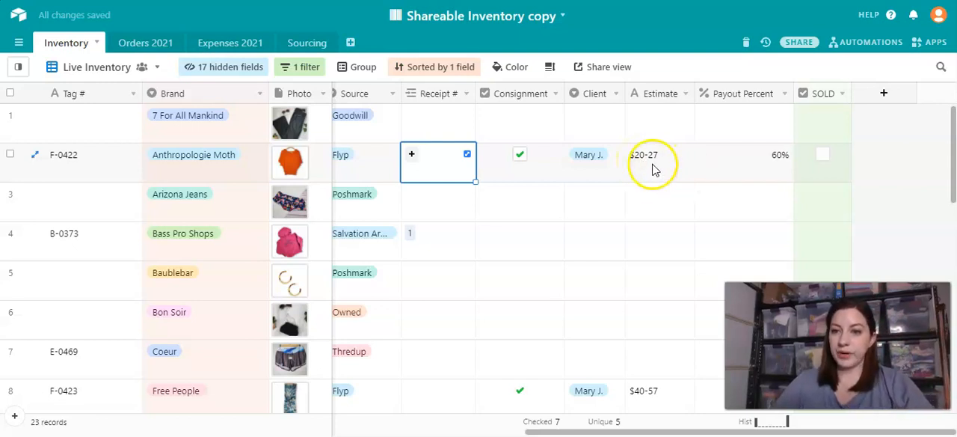
pyautogui.click(760, 172)
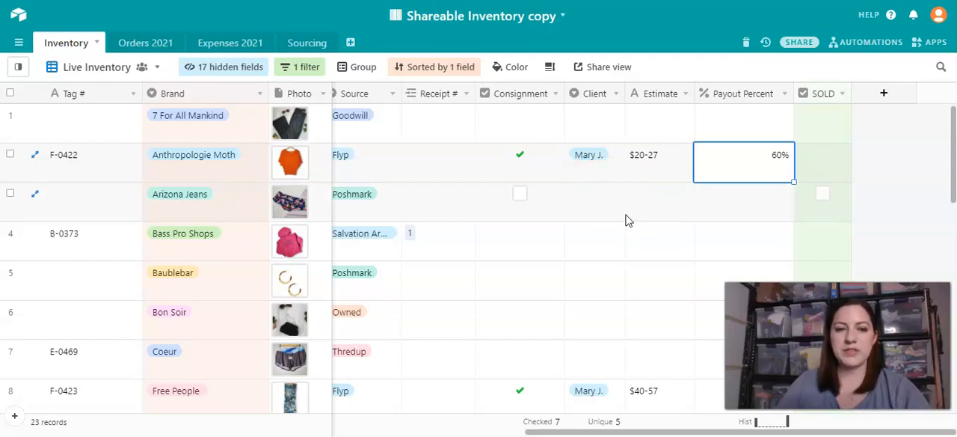
pyautogui.click(695, 158)
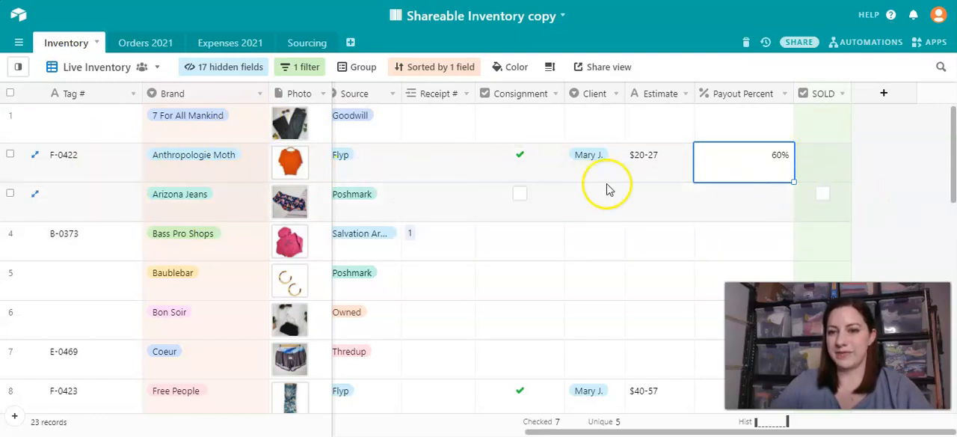
# - Review the Live Inventory view's filter on SOLD and go through its list of shown and hidden fields without changing either
pyautogui.click(303, 68)
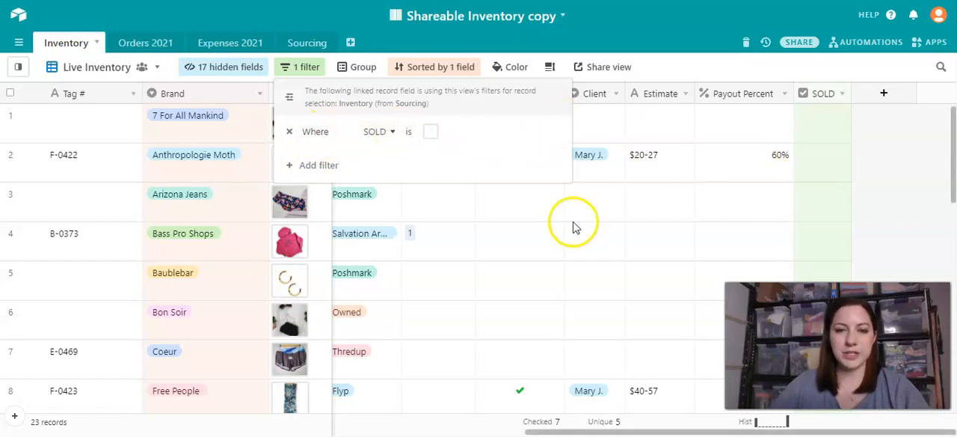
pyautogui.click(621, 202)
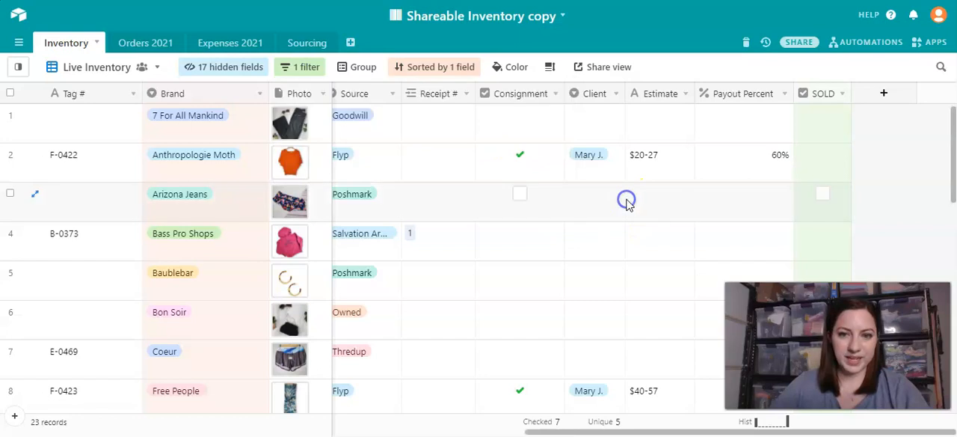
pyautogui.click(220, 74)
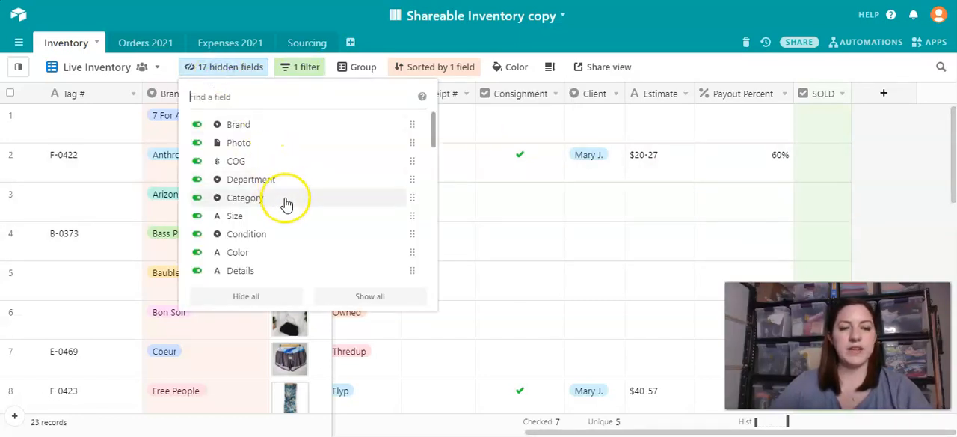
pyautogui.scroll(-1, 285, 202)
pyautogui.scroll(-4, 284, 203)
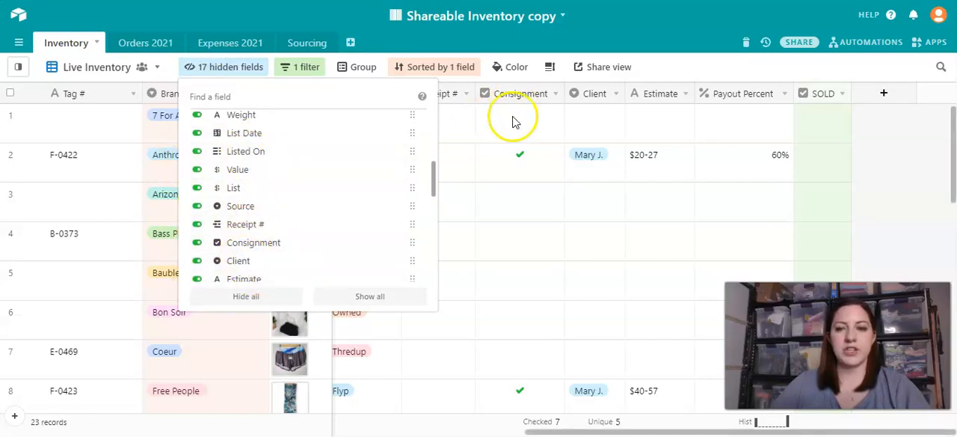
pyautogui.scroll(-6, 257, 203)
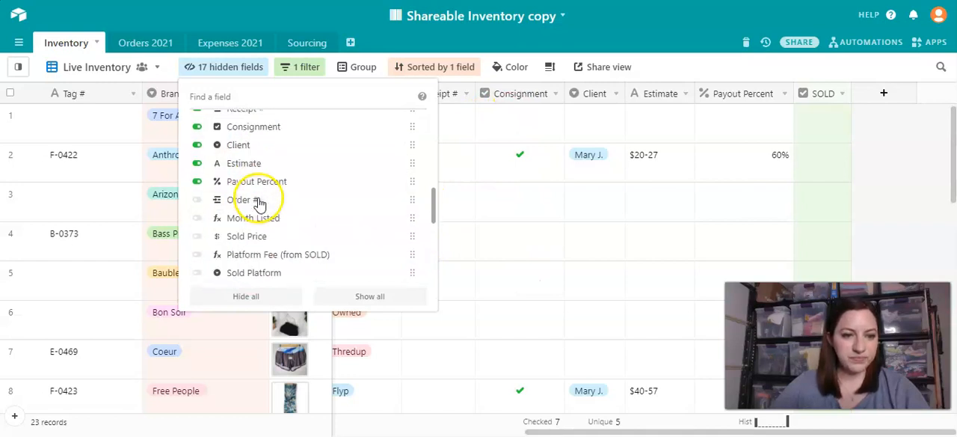
pyautogui.scroll(-2, 259, 202)
pyautogui.scroll(-4, 265, 202)
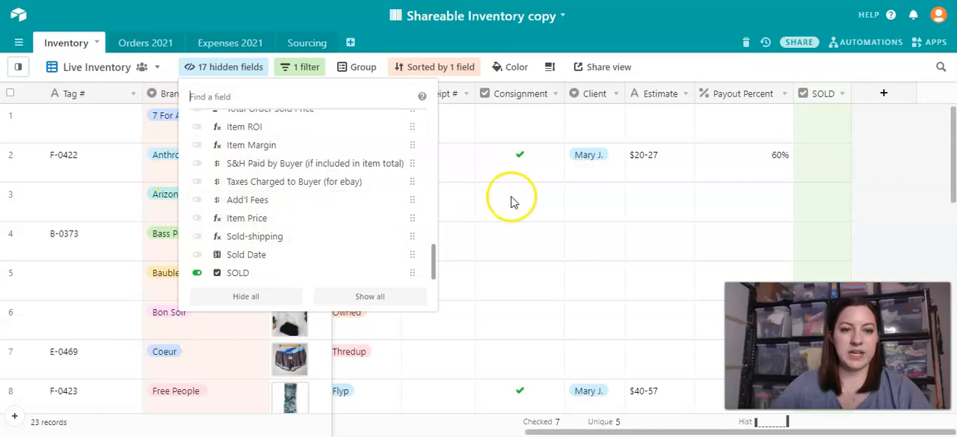
pyautogui.click(501, 129)
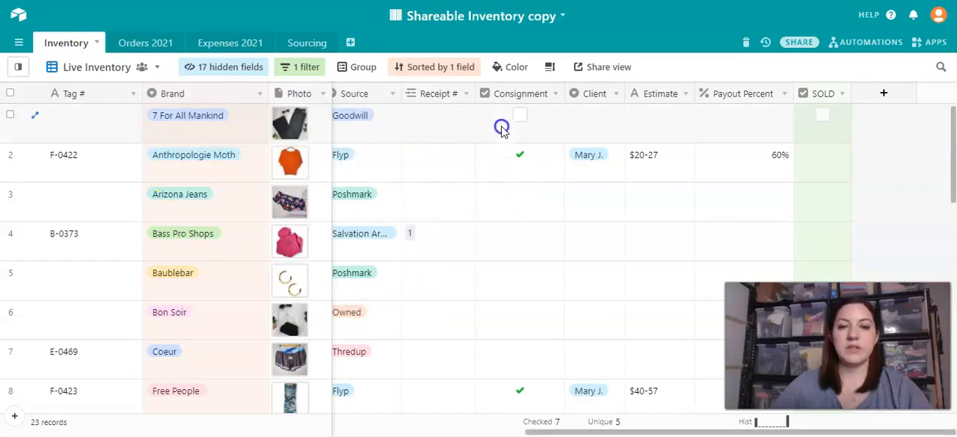
# - Hide the Consignment, Client, Estimate and Payout Percent fields in the Live Inventory view
pyautogui.click(513, 99)
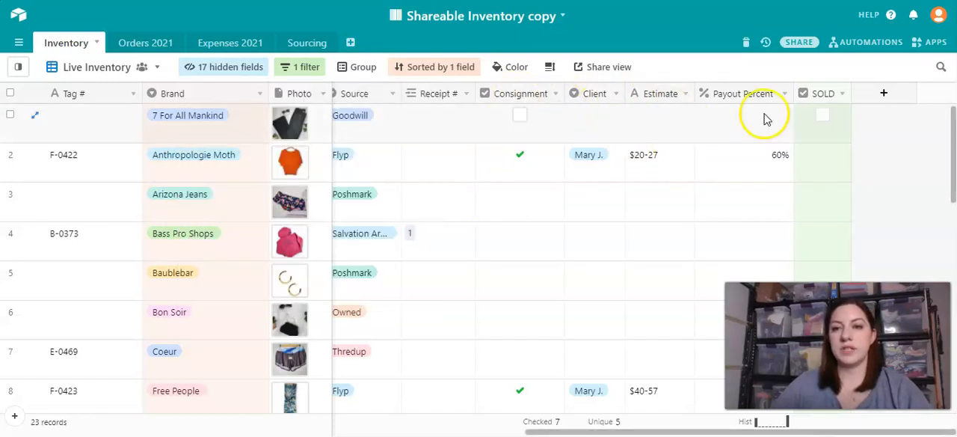
pyautogui.rightClick(508, 100)
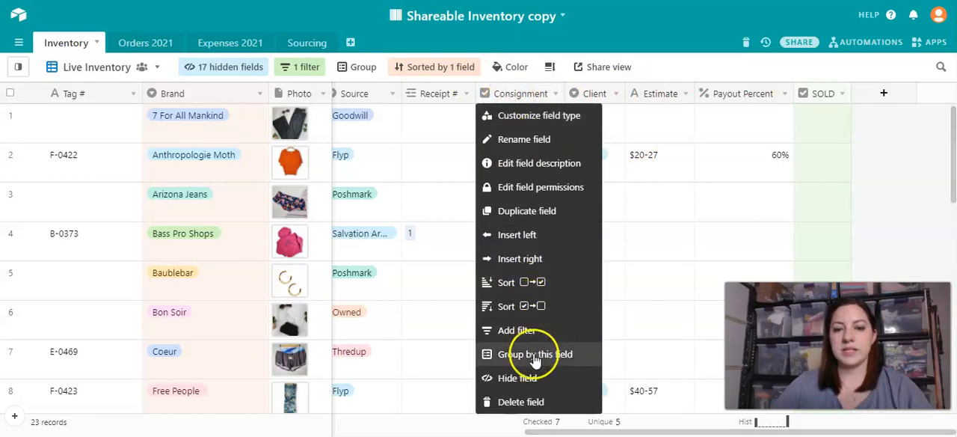
pyautogui.click(529, 381)
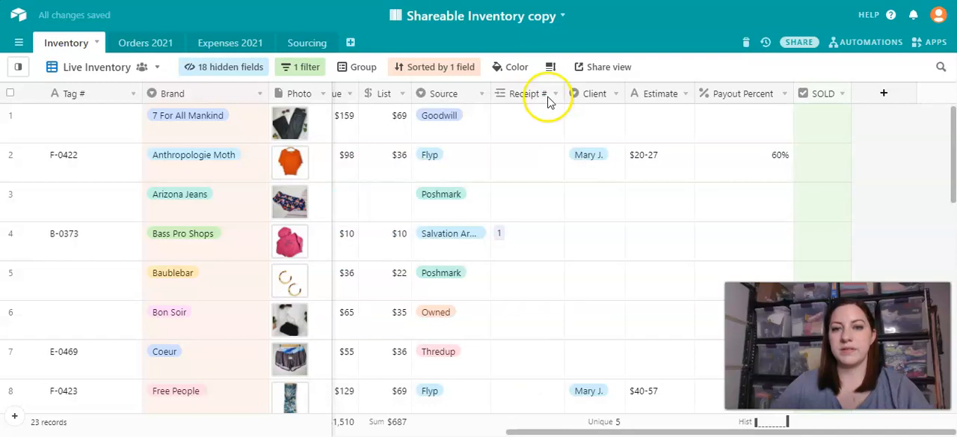
pyautogui.rightClick(602, 100)
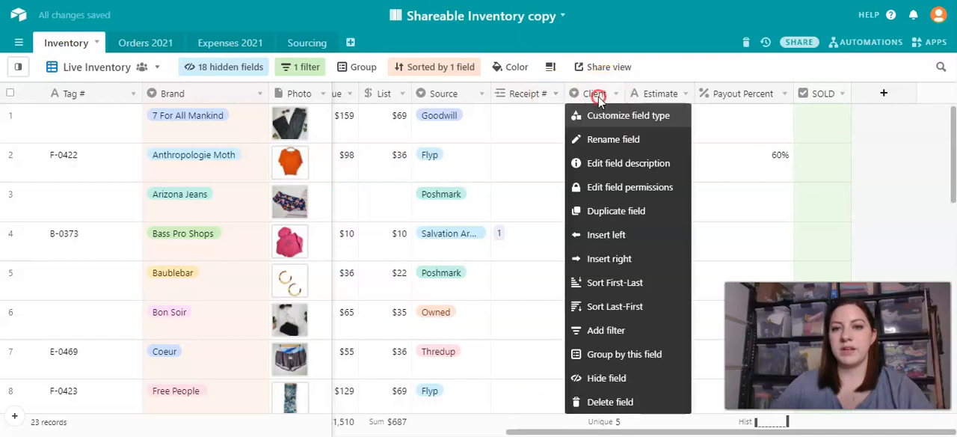
pyautogui.click(617, 376)
pyautogui.rightClick(665, 100)
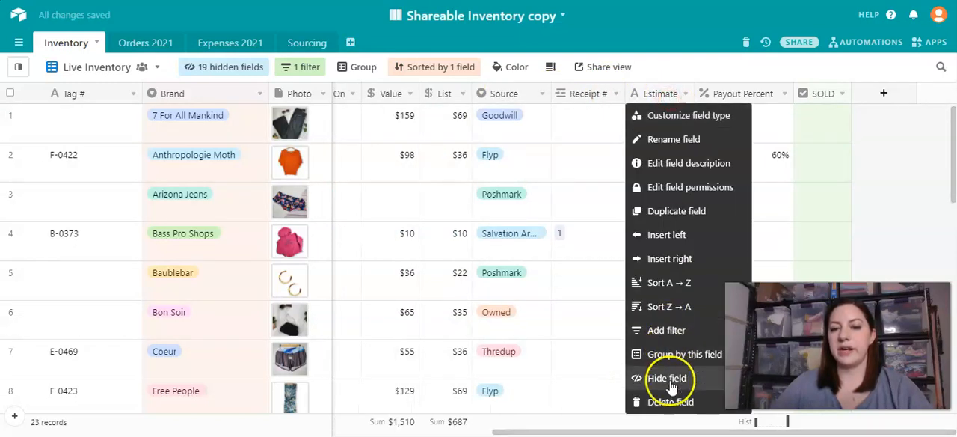
pyautogui.click(648, 379)
pyautogui.rightClick(748, 94)
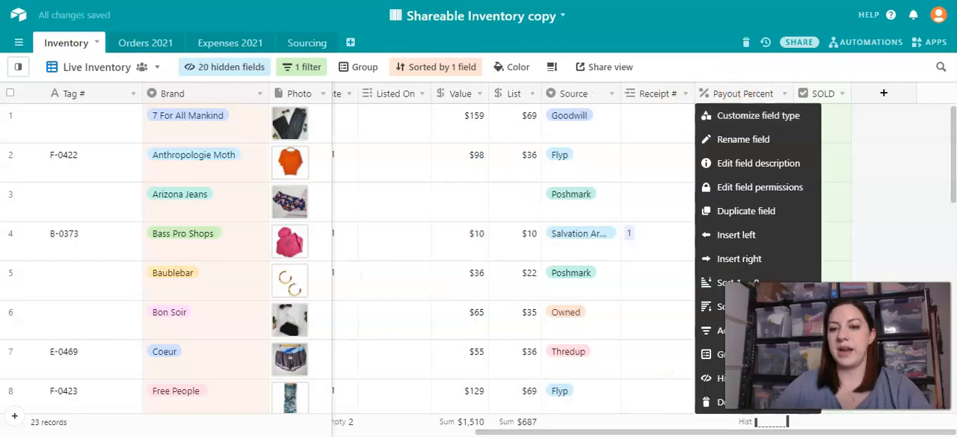
pyautogui.click(720, 381)
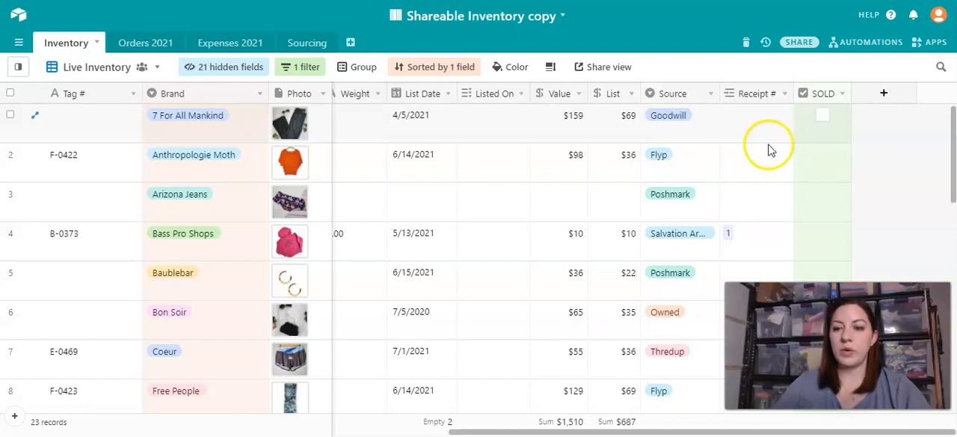
# - Show the hidden Consignment, Client, Estimate and Payout Percent fields again in the Live Inventory view
pyautogui.click(238, 69)
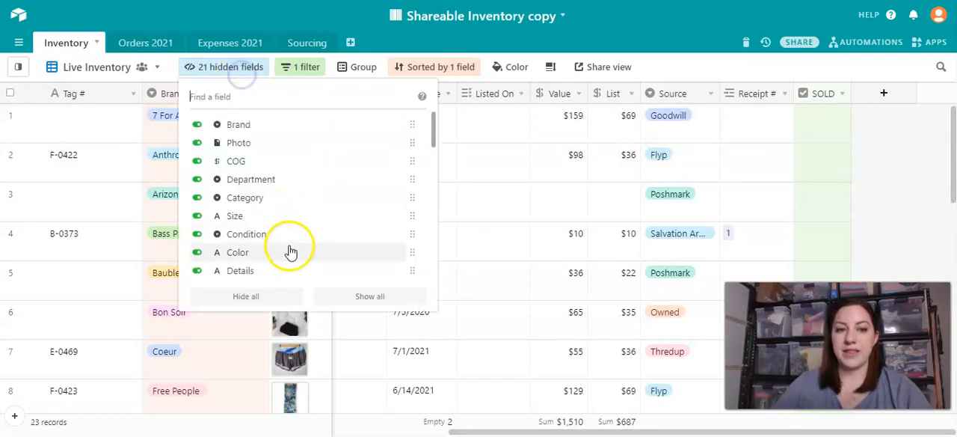
pyautogui.scroll(-10, 290, 252)
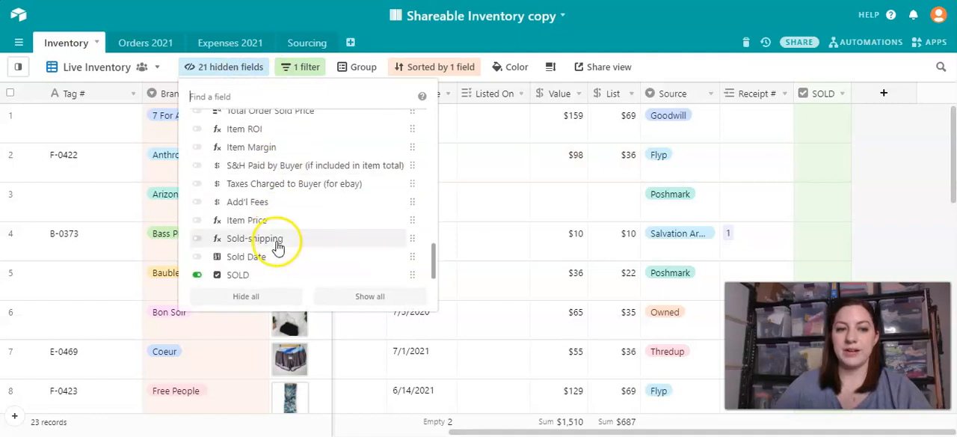
pyautogui.scroll(5, 284, 217)
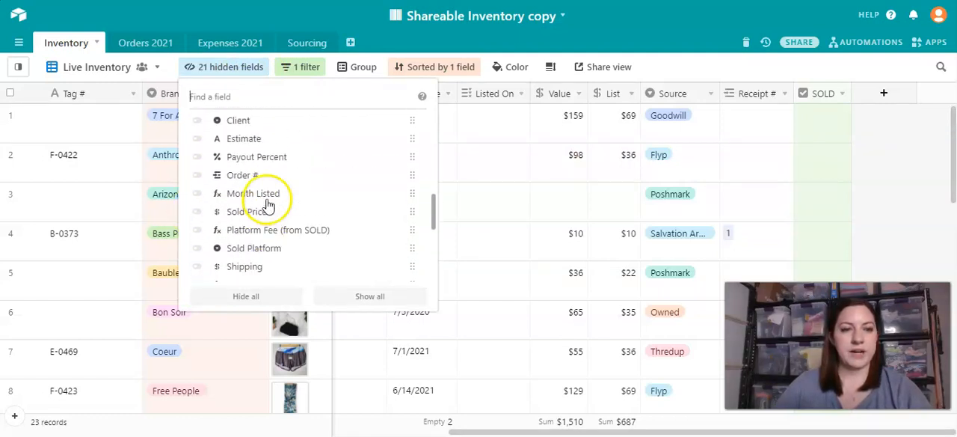
pyautogui.scroll(3, 239, 172)
pyautogui.click(256, 172)
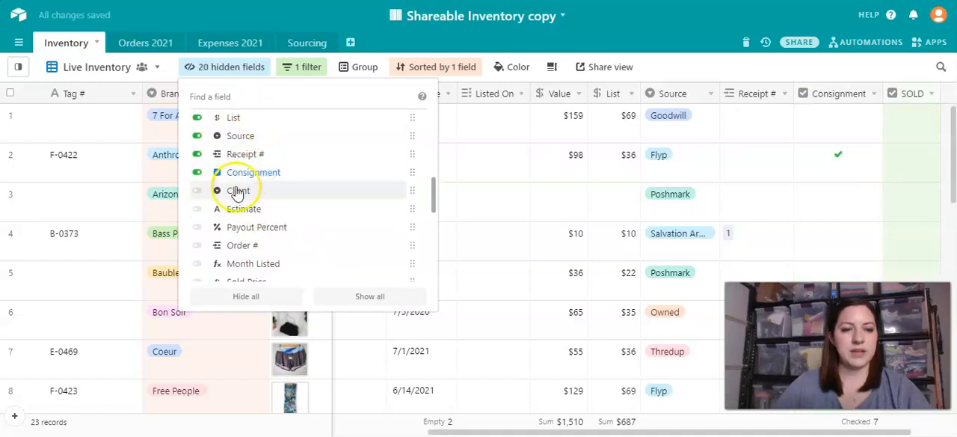
pyautogui.click(237, 192)
pyautogui.click(243, 209)
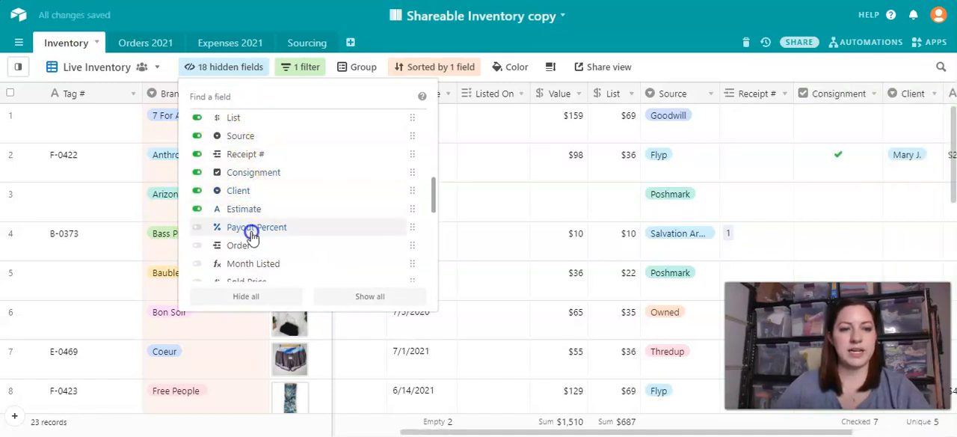
pyautogui.hscroll(3, 828, 189)
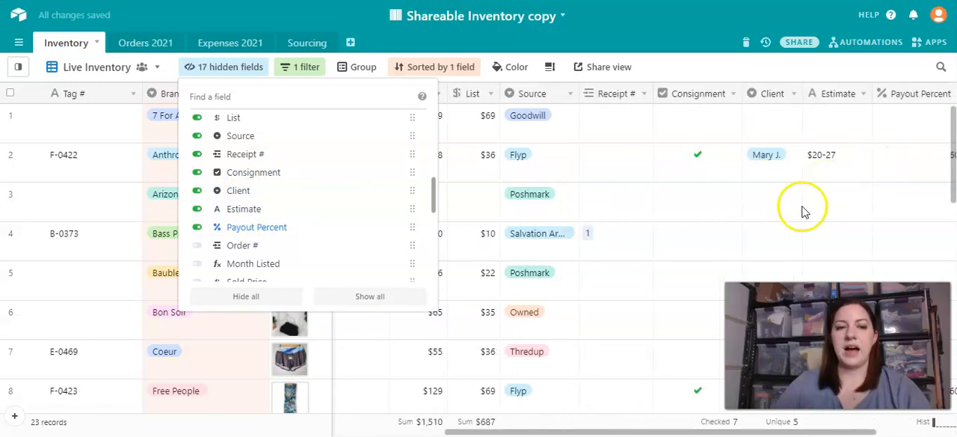
pyautogui.click(734, 193)
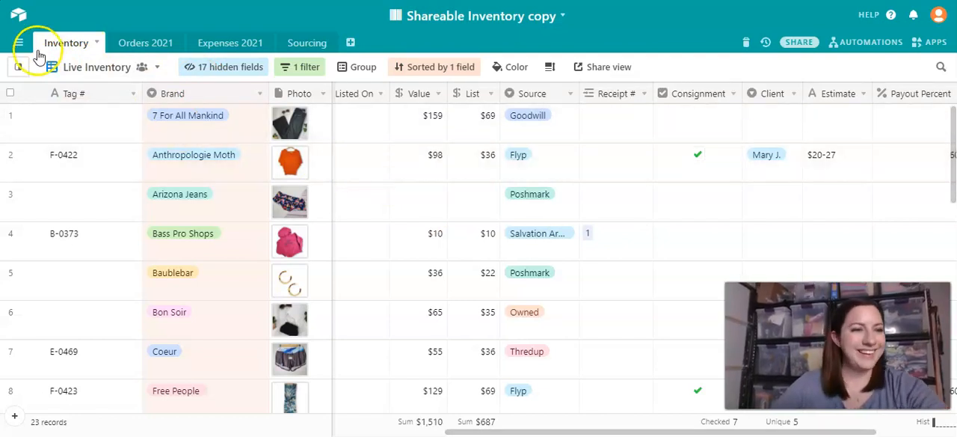
# - Show the Inventory table's list of views, collapse its Create section and look through the views from Live Inventory to Full Inventory
pyautogui.click(21, 69)
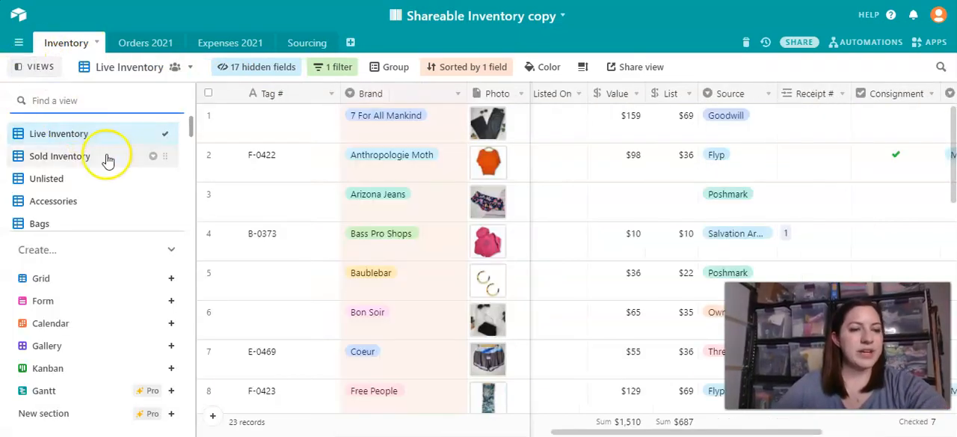
pyautogui.scroll(-1, 73, 163)
pyautogui.scroll(-1, 70, 159)
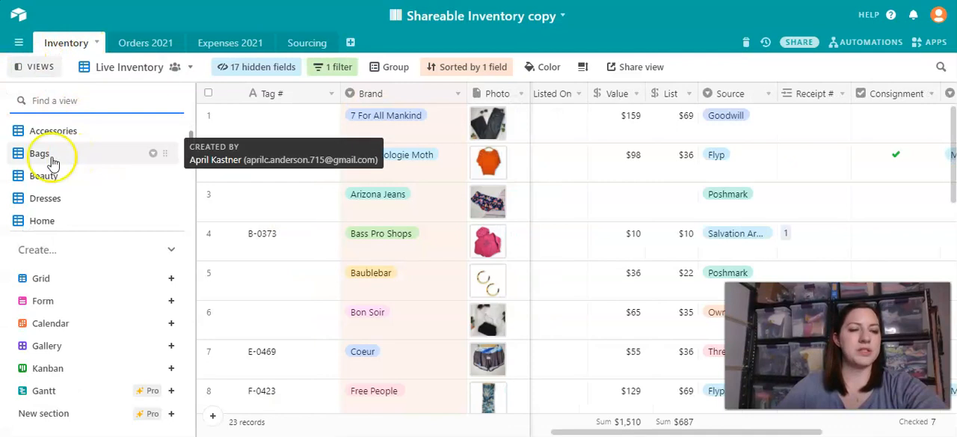
pyautogui.scroll(3, 47, 158)
pyautogui.scroll(-2, 70, 207)
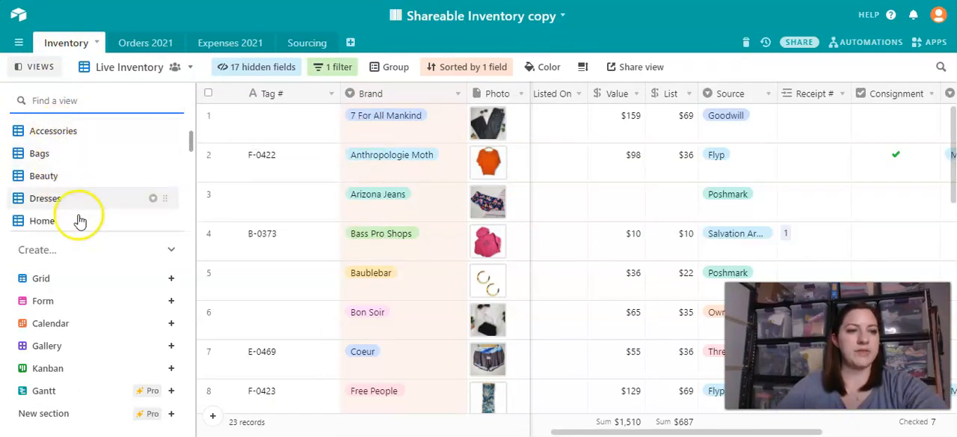
pyautogui.click(171, 254)
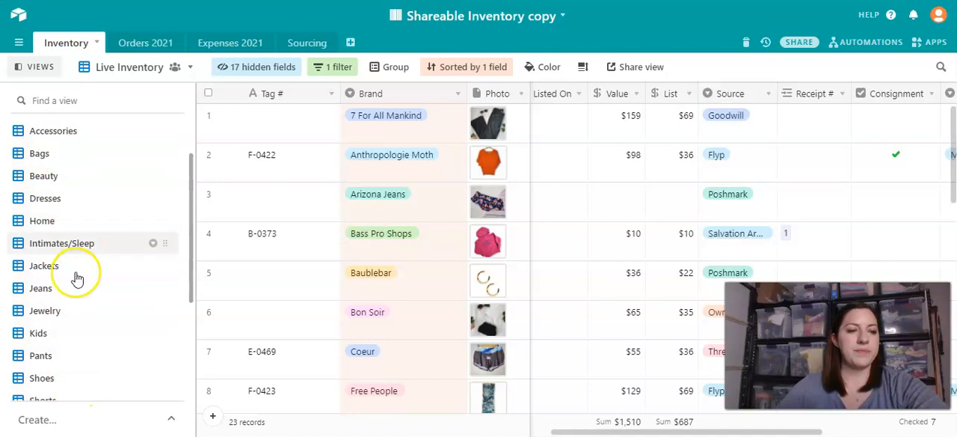
pyautogui.scroll(-3, 73, 358)
pyautogui.scroll(-2, 71, 357)
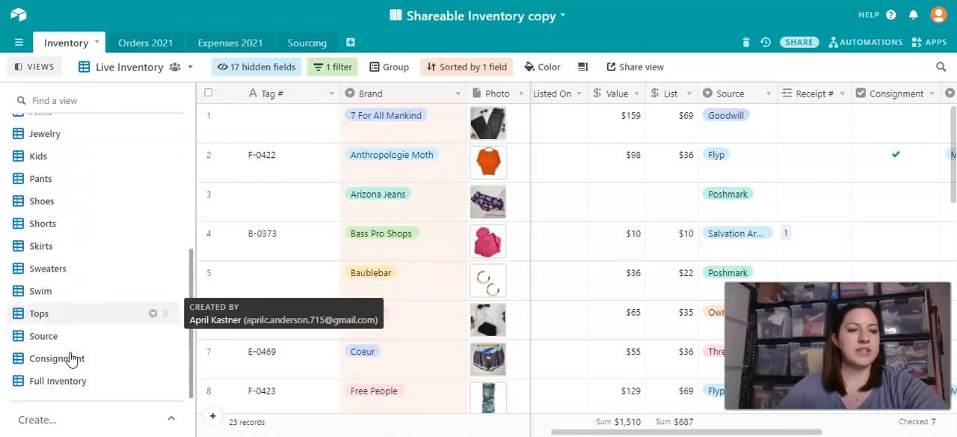
pyautogui.scroll(5, 70, 359)
# - Open the Bags view and review its filters on SOLD and Category without changing them
pyautogui.click(37, 127)
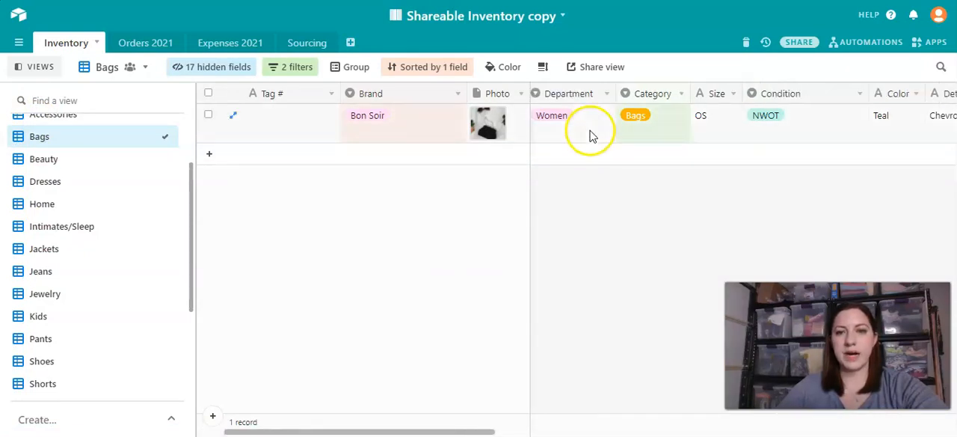
pyautogui.click(281, 74)
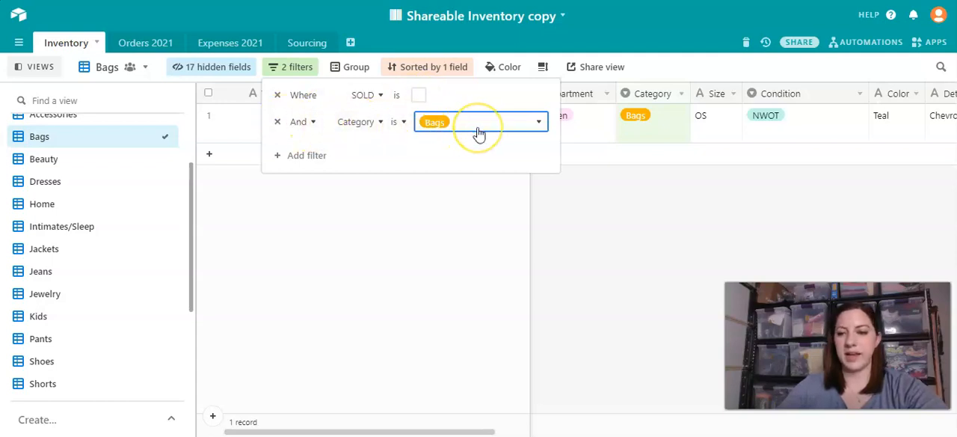
pyautogui.click(360, 238)
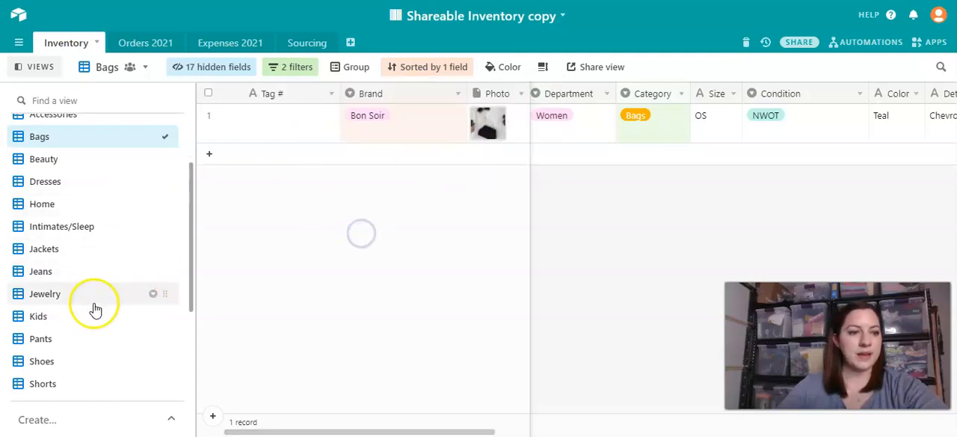
pyautogui.scroll(-3, 61, 320)
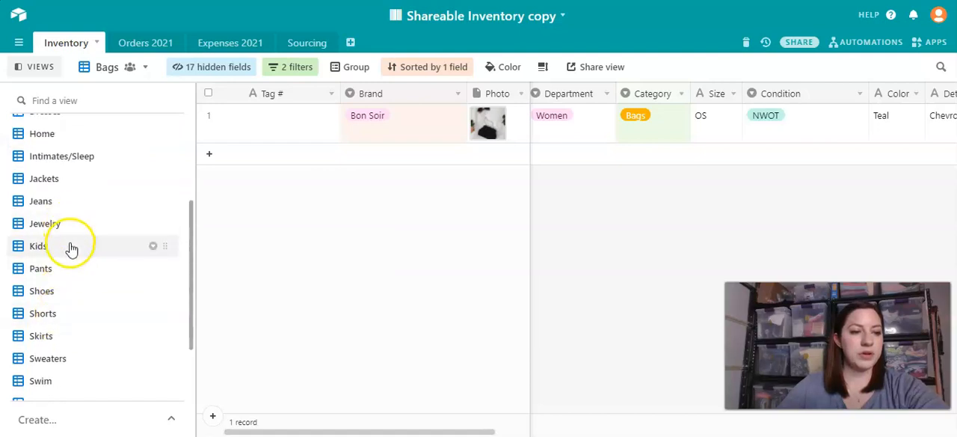
pyautogui.scroll(3, 86, 229)
# - Open the Beauty view and go through the options selected in its Category filter without changing them
pyautogui.click(42, 159)
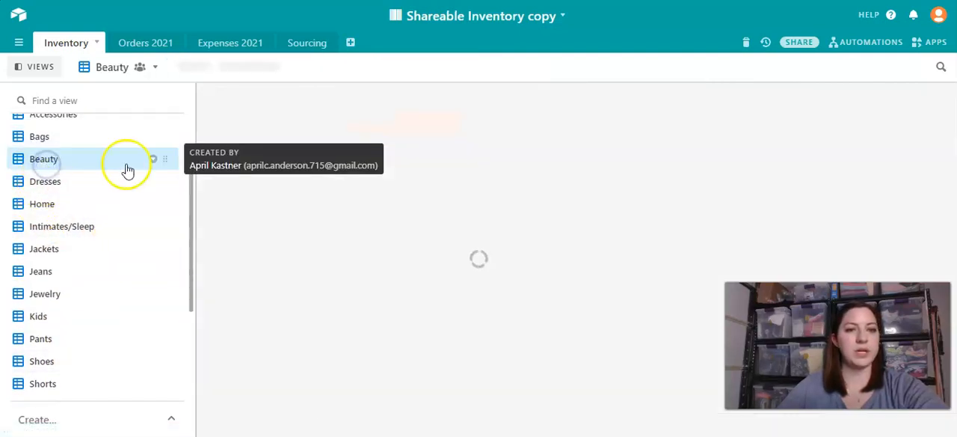
pyautogui.click(293, 68)
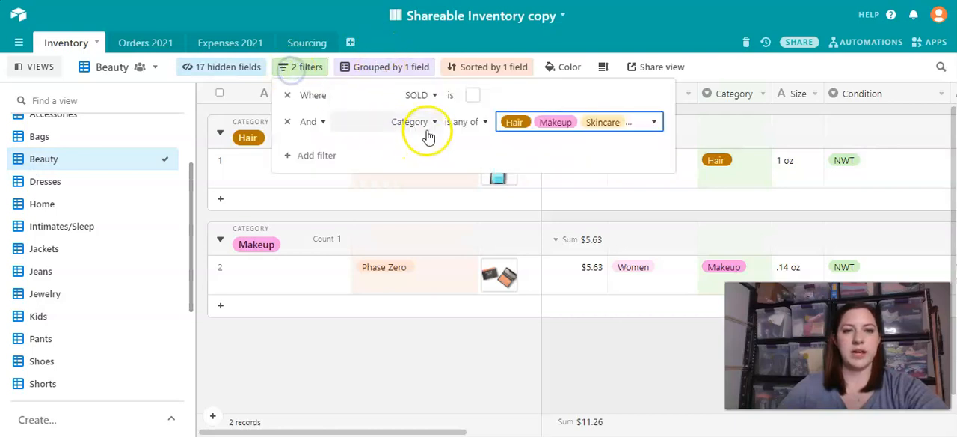
pyautogui.click(626, 128)
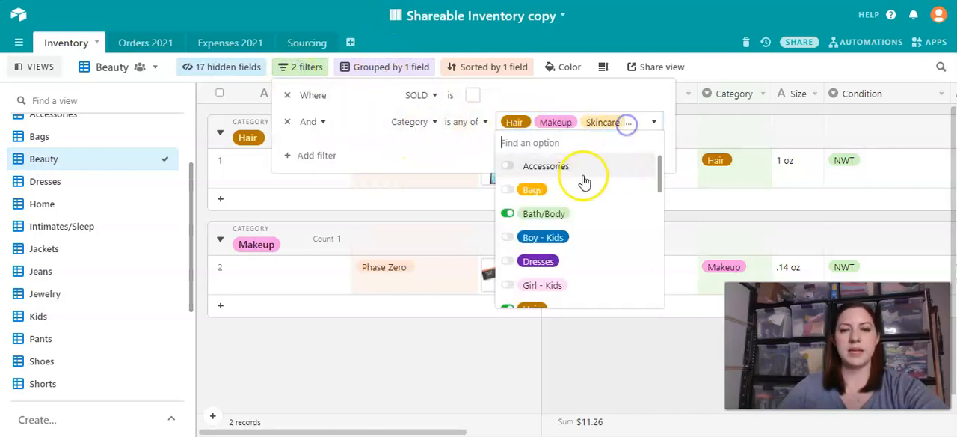
pyautogui.scroll(-2, 554, 180)
pyautogui.scroll(2, 543, 204)
pyautogui.scroll(-3, 551, 215)
pyautogui.scroll(-3, 557, 230)
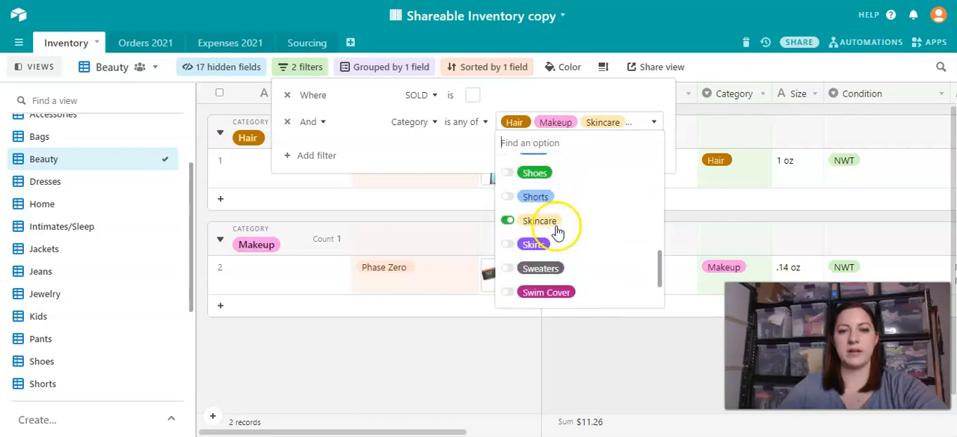
pyautogui.scroll(6, 599, 284)
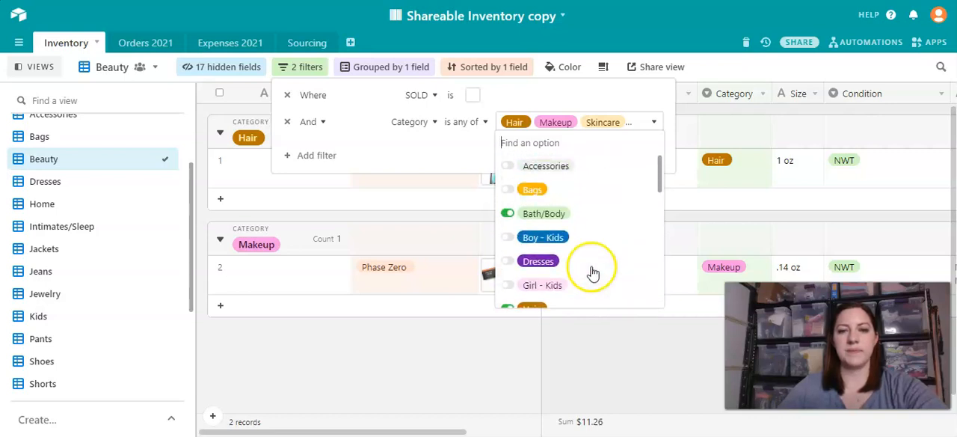
pyautogui.click(633, 365)
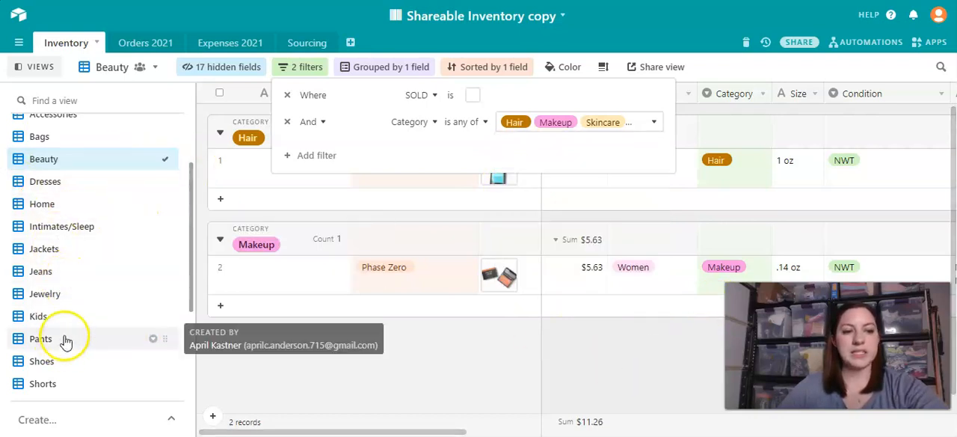
# - In the Jeans view, change the Category filter's condition to "is any of" with the options Jeans and Pants
pyautogui.click(51, 275)
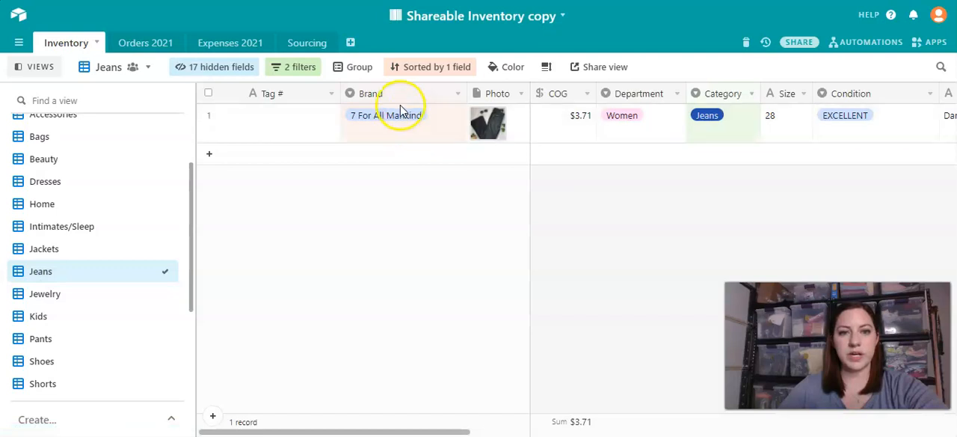
pyautogui.click(285, 71)
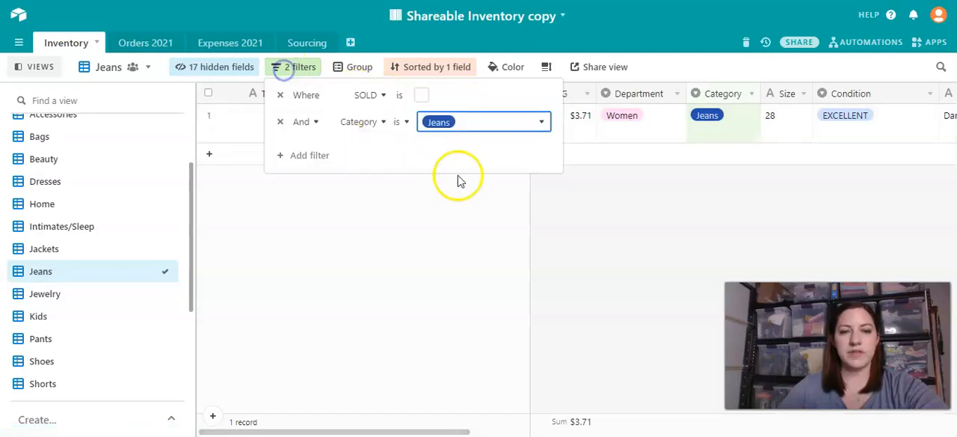
pyautogui.click(405, 125)
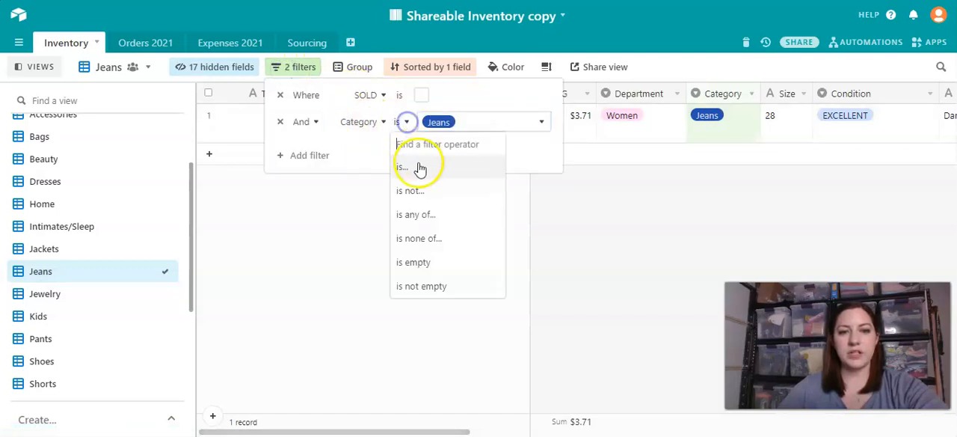
pyautogui.click(420, 215)
pyautogui.click(547, 122)
pyautogui.scroll(-3, 561, 238)
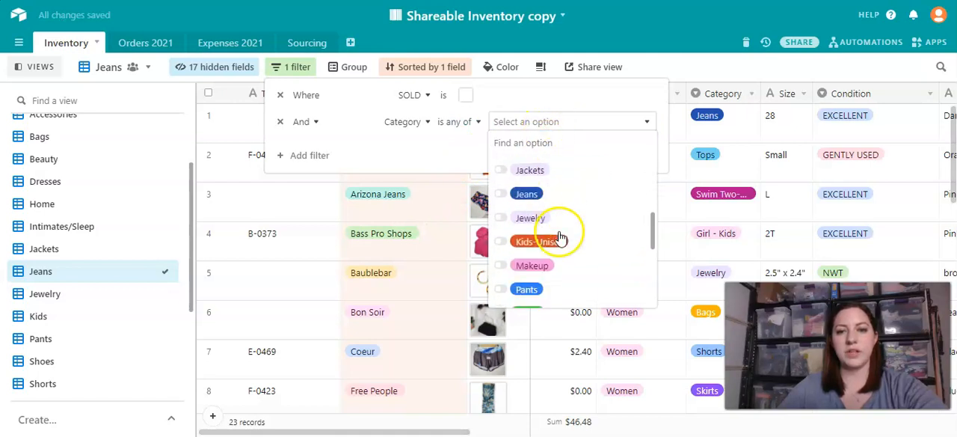
pyautogui.click(505, 194)
pyautogui.scroll(-5, 574, 223)
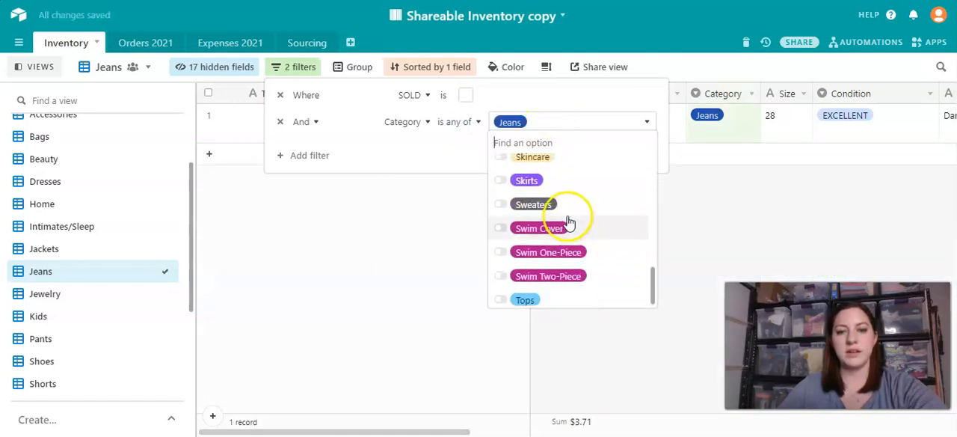
pyautogui.scroll(3, 568, 222)
pyautogui.click(549, 218)
pyautogui.click(431, 312)
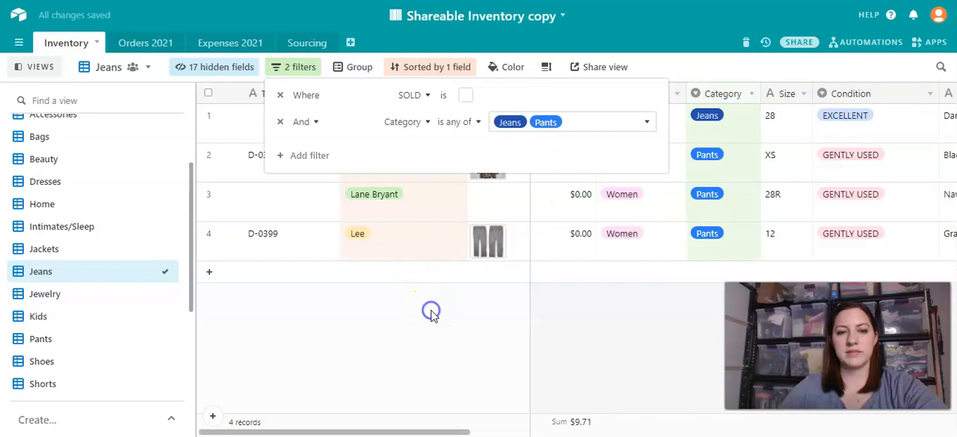
# - In the Jeans view, set the Category filter's condition to "is" with the single option Jeans
pyautogui.click(457, 323)
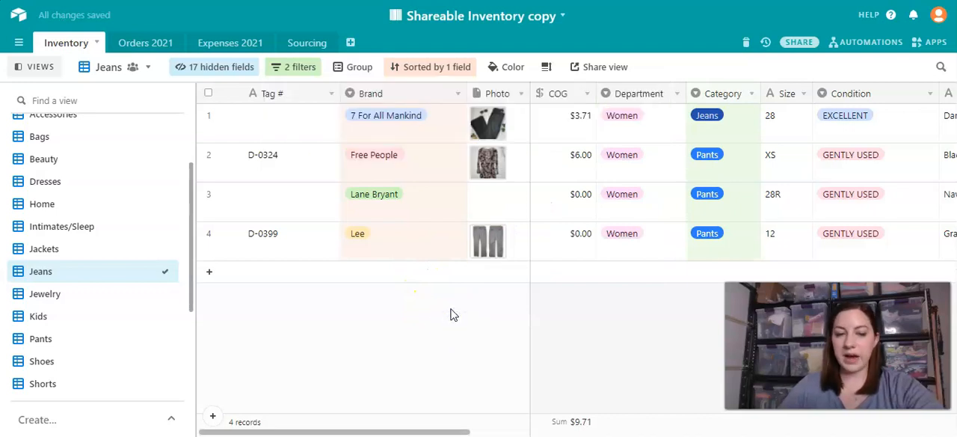
pyautogui.click(218, 67)
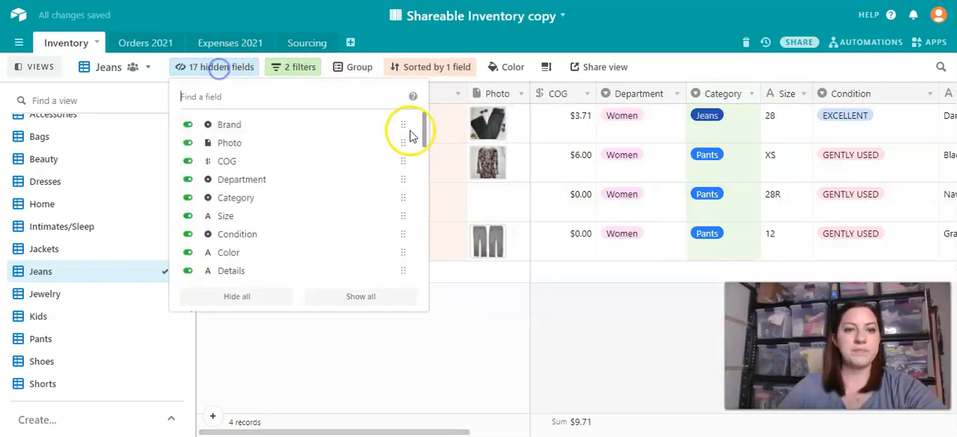
pyautogui.click(296, 67)
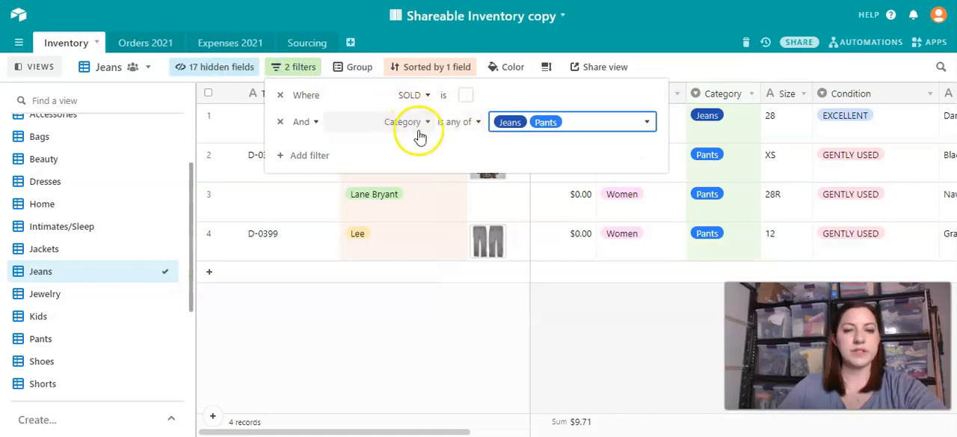
pyautogui.click(460, 122)
pyautogui.click(449, 167)
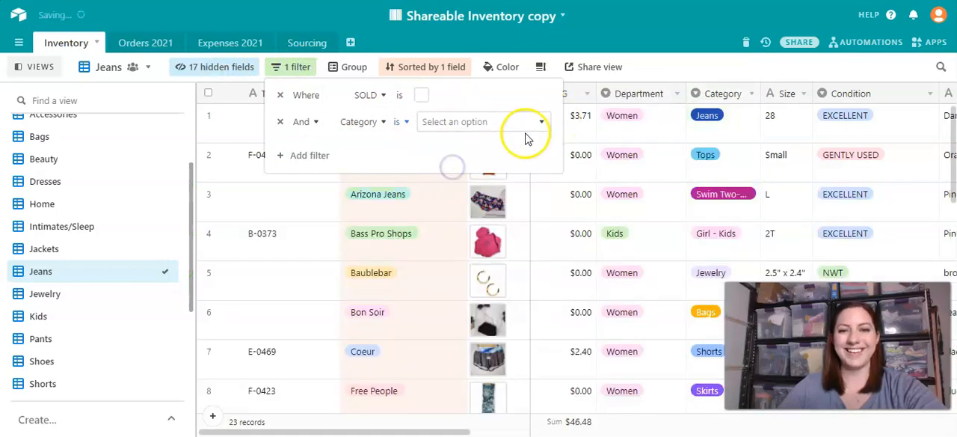
pyautogui.click(508, 121)
pyautogui.scroll(-3, 459, 224)
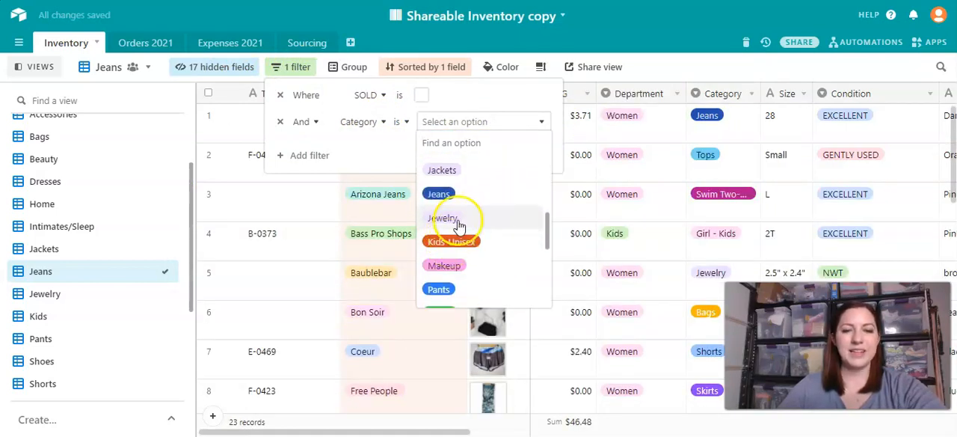
pyautogui.click(441, 195)
pyautogui.click(315, 222)
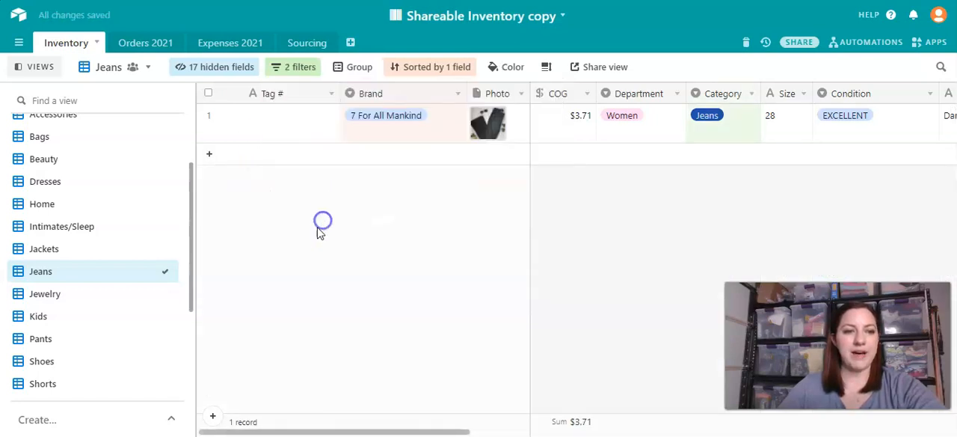
# - Look through the list of views, open the Consignment view and examine its records grouped by client
pyautogui.scroll(-4, 82, 299)
pyautogui.scroll(4, 75, 309)
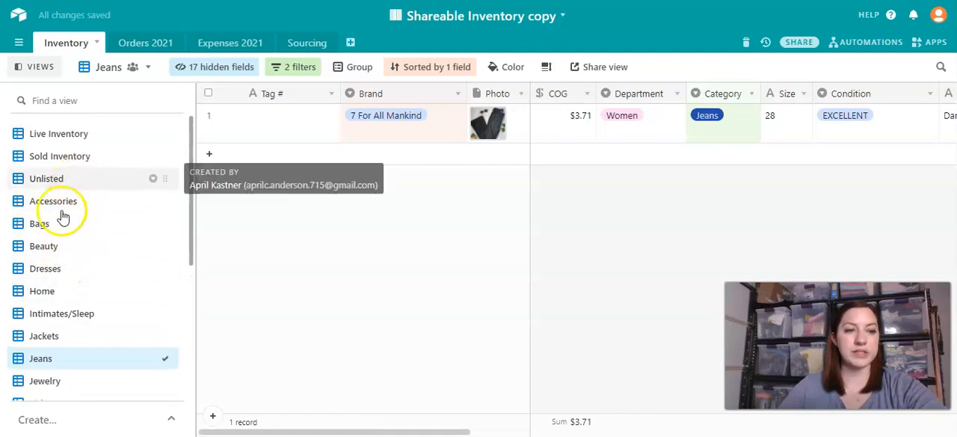
pyautogui.scroll(-2, 74, 314)
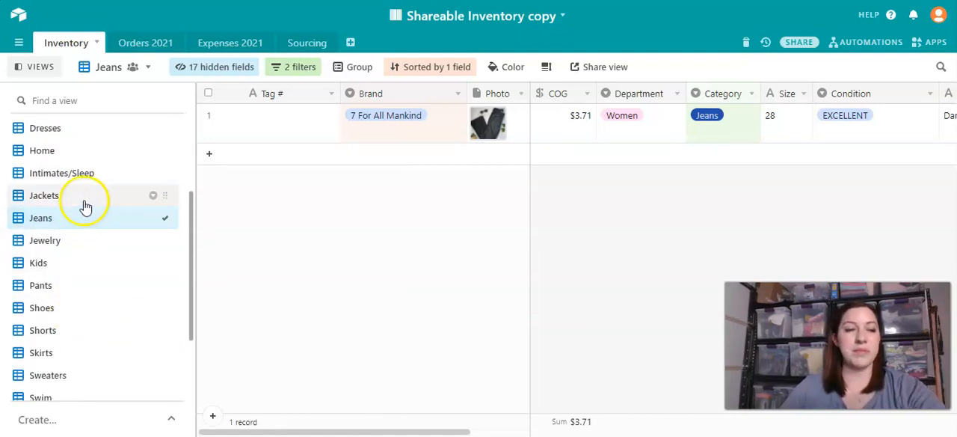
pyautogui.scroll(-3, 96, 247)
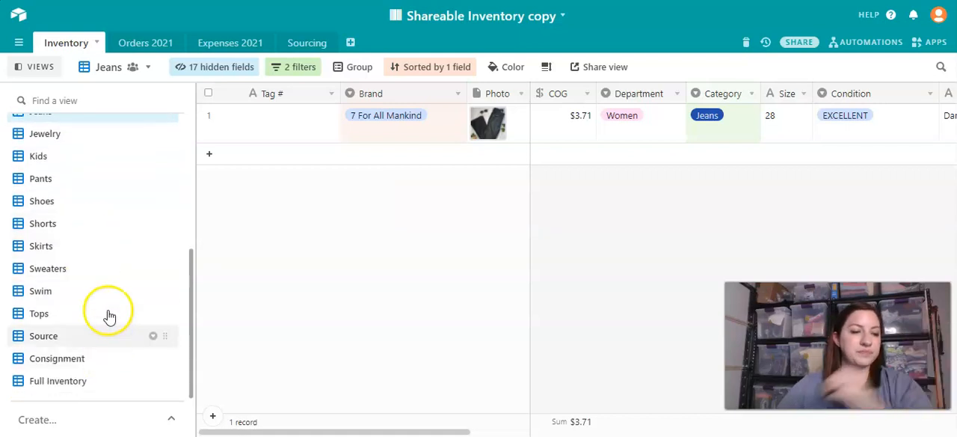
pyautogui.scroll(3, 111, 333)
pyautogui.scroll(-3, 71, 348)
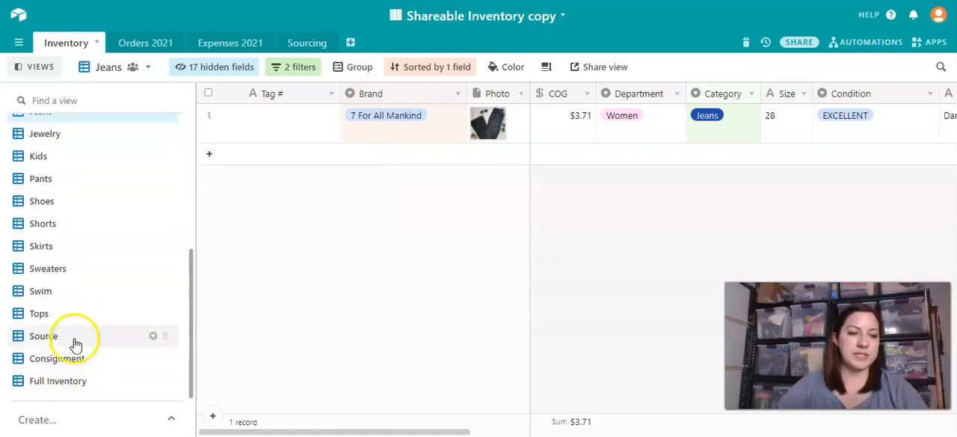
pyautogui.click(72, 358)
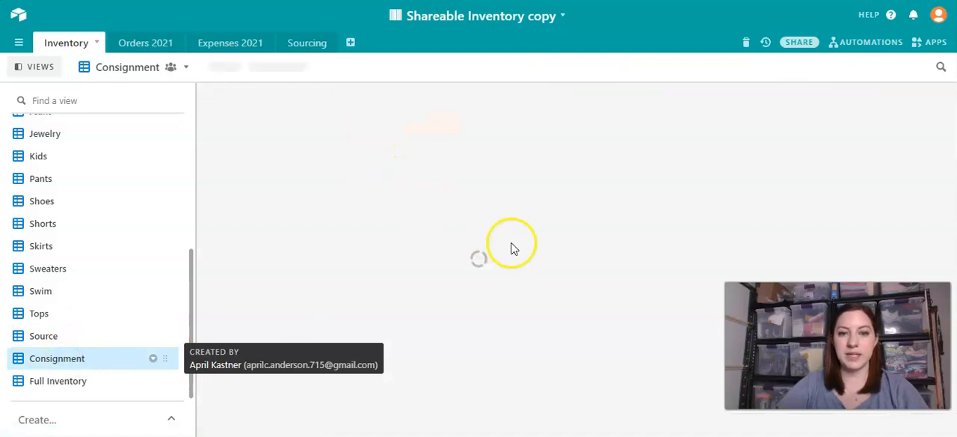
pyautogui.scroll(-2, 498, 262)
pyautogui.scroll(-3, 498, 255)
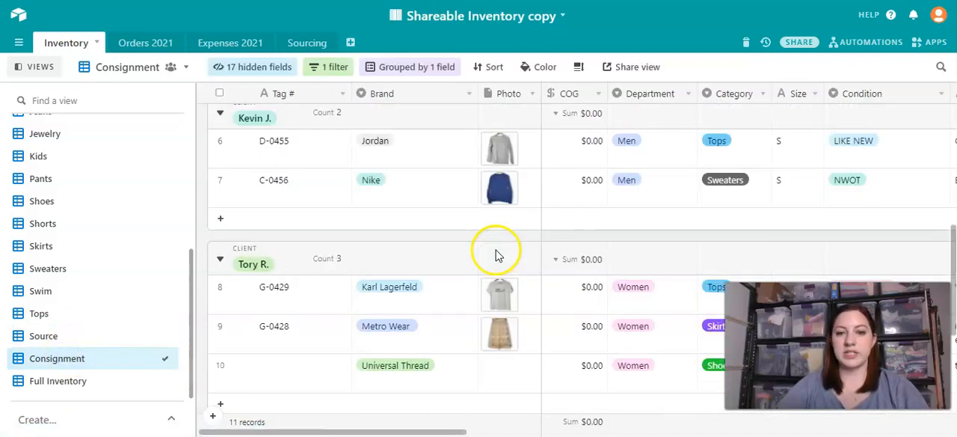
pyautogui.scroll(2, 495, 249)
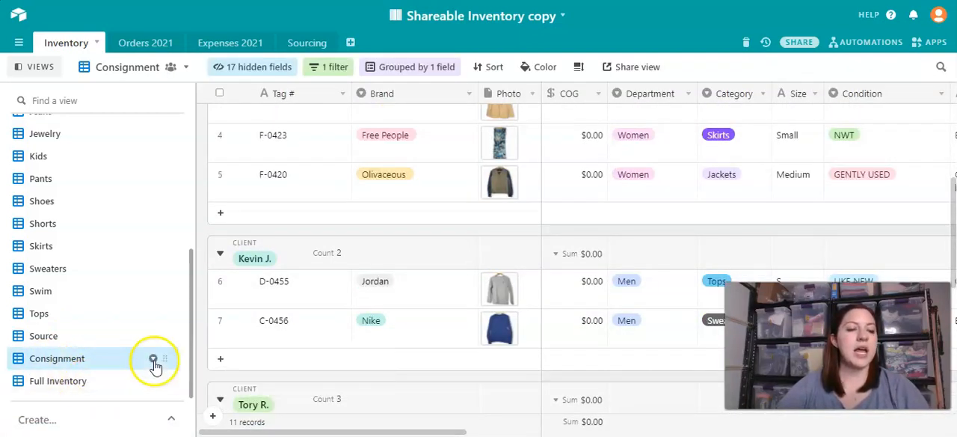
# - Open the Source view and go through its records grouped by source, from Donations to Thredup
pyautogui.click(60, 334)
pyautogui.scroll(-2, 458, 230)
pyautogui.scroll(-8, 460, 232)
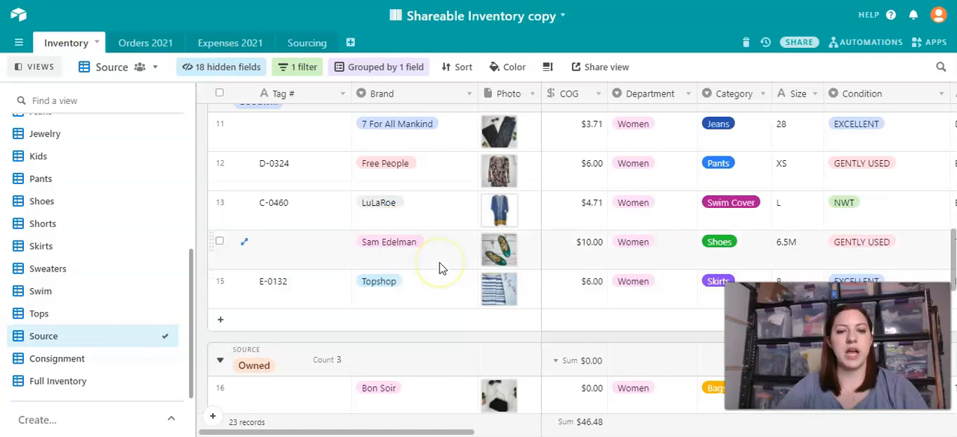
pyautogui.scroll(-6, 441, 267)
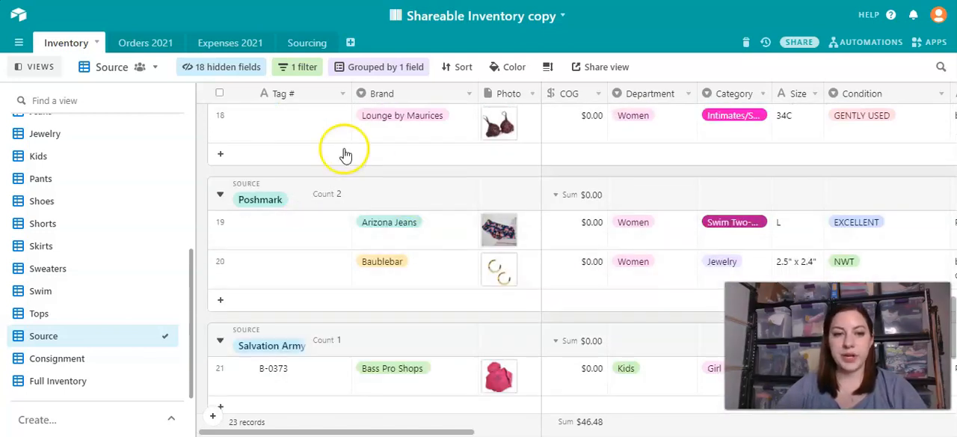
pyautogui.scroll(-5, 533, 247)
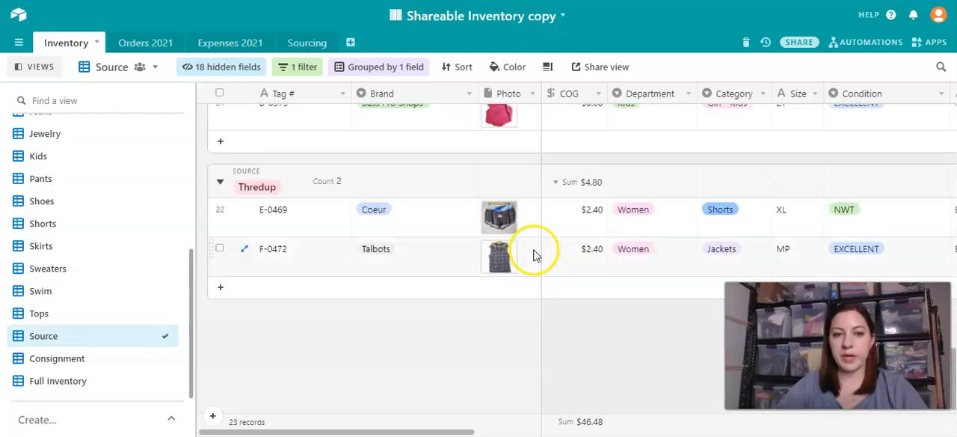
pyautogui.scroll(15, 491, 257)
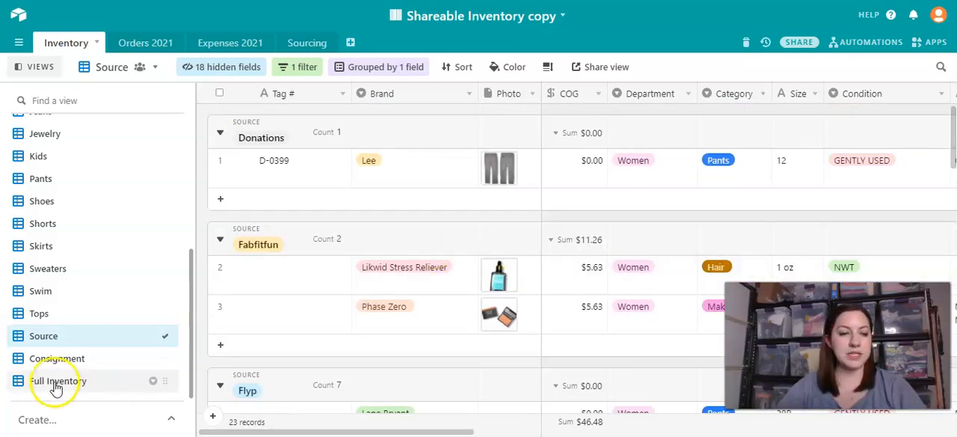
# - Open the Sold Inventory view and review its sales fields from Weight and Order # across to SOLD
pyautogui.scroll(3, 63, 325)
pyautogui.scroll(1, 64, 269)
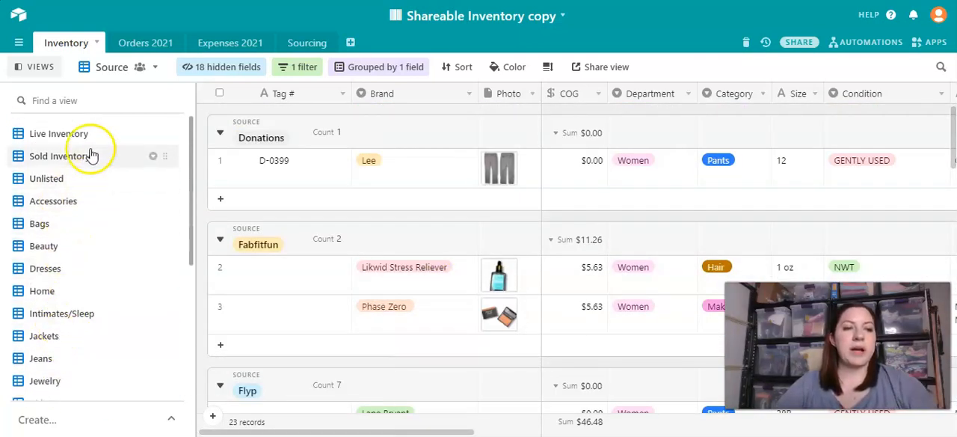
pyautogui.click(34, 155)
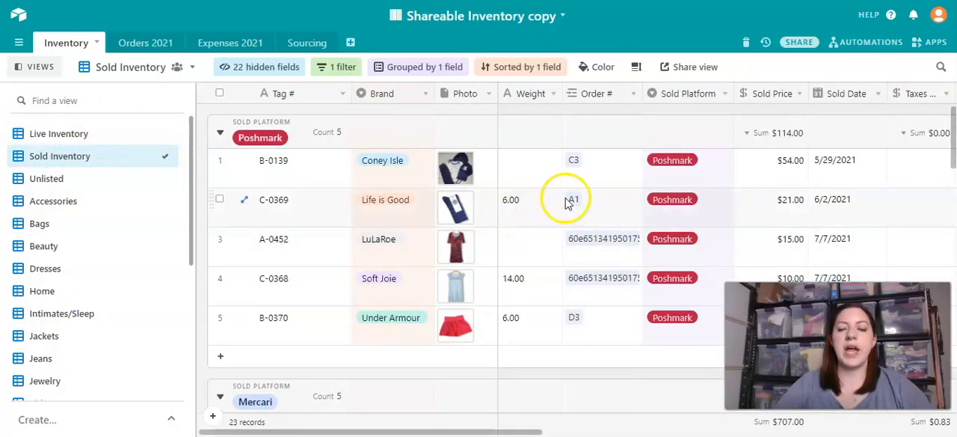
pyautogui.hscroll(10, 566, 202)
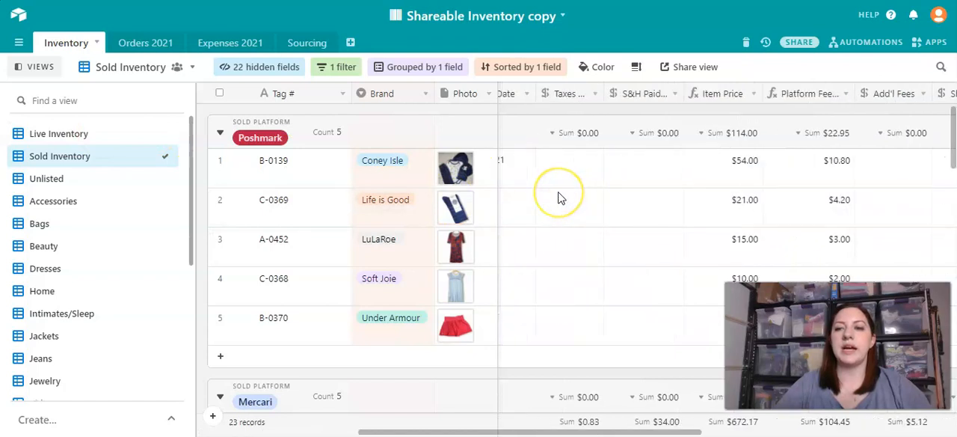
pyautogui.hscroll(8, 560, 194)
pyautogui.hscroll(-3, 567, 187)
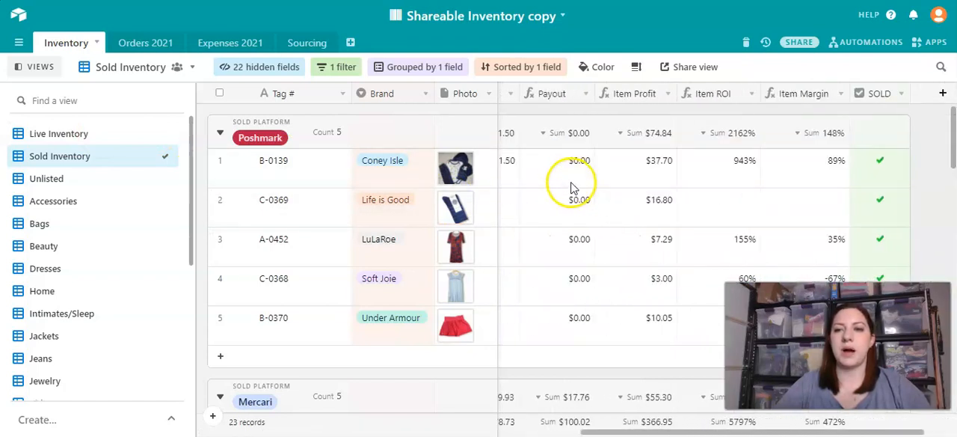
pyautogui.hscroll(-6, 568, 185)
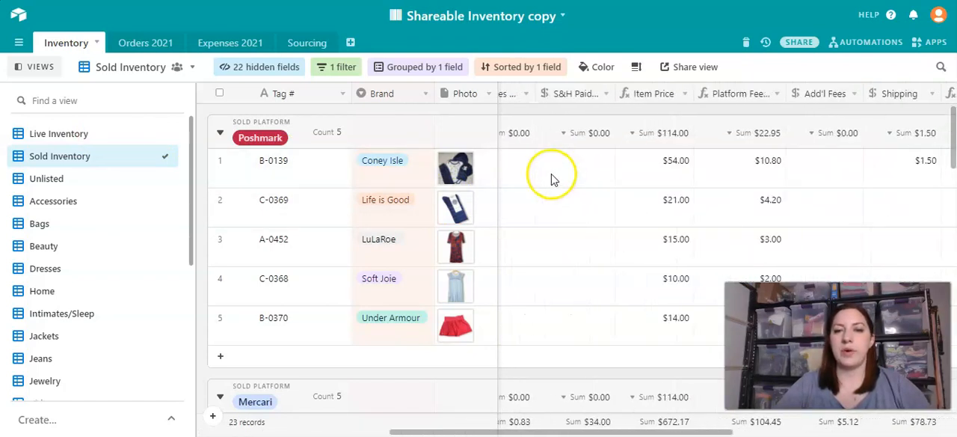
pyautogui.hscroll(-4, 553, 180)
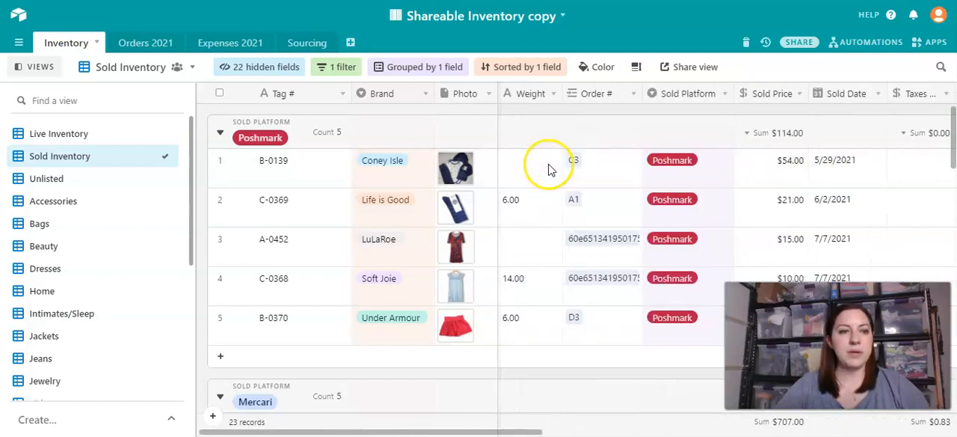
# - Open the Unlisted view and review its fields across to List Date, Listed On and Source
pyautogui.click(57, 177)
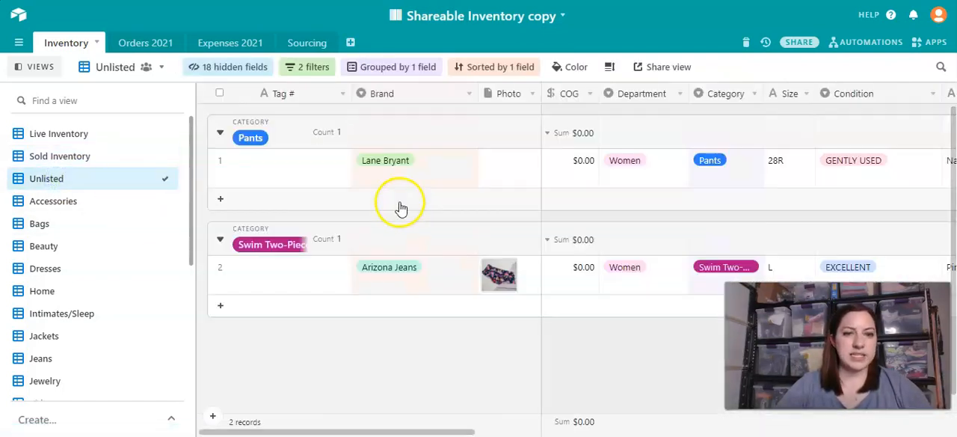
pyautogui.hscroll(2, 449, 199)
pyautogui.hscroll(5, 426, 196)
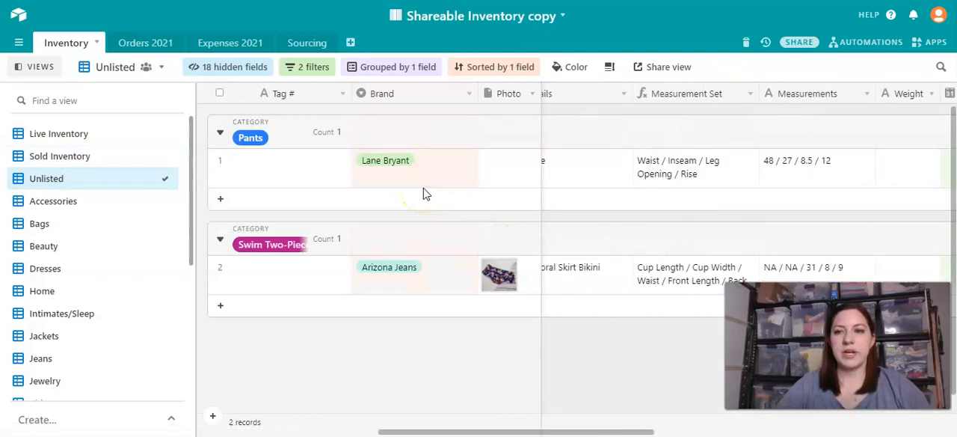
pyautogui.hscroll(5, 449, 196)
pyautogui.hscroll(-1, 620, 176)
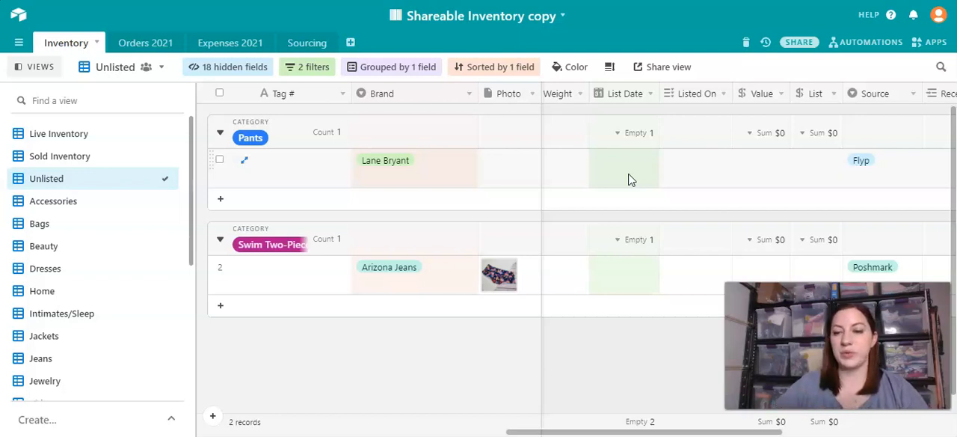
# - Duplicate the Unlisted view and name the copy Untagged
pyautogui.click(56, 182)
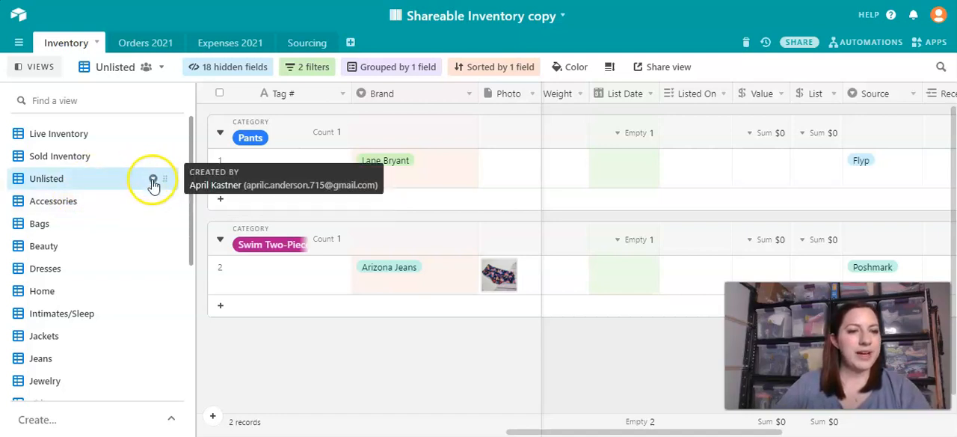
pyautogui.click(153, 180)
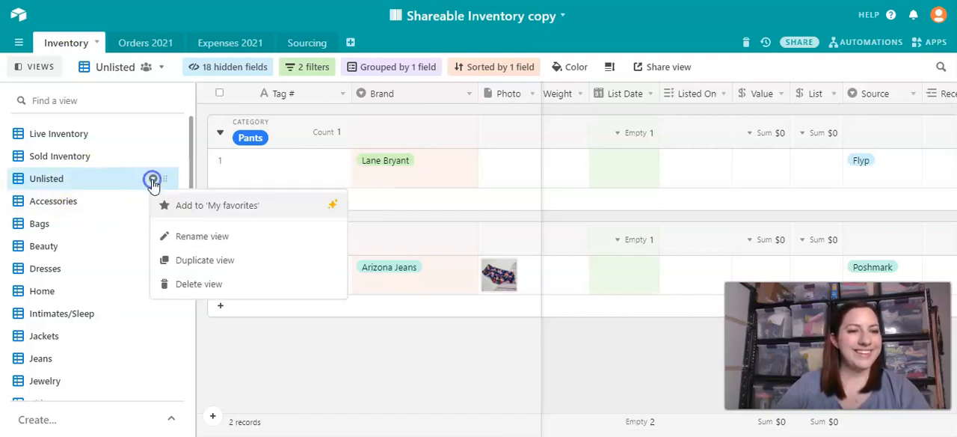
pyautogui.click(192, 260)
pyautogui.doubleClick(75, 202)
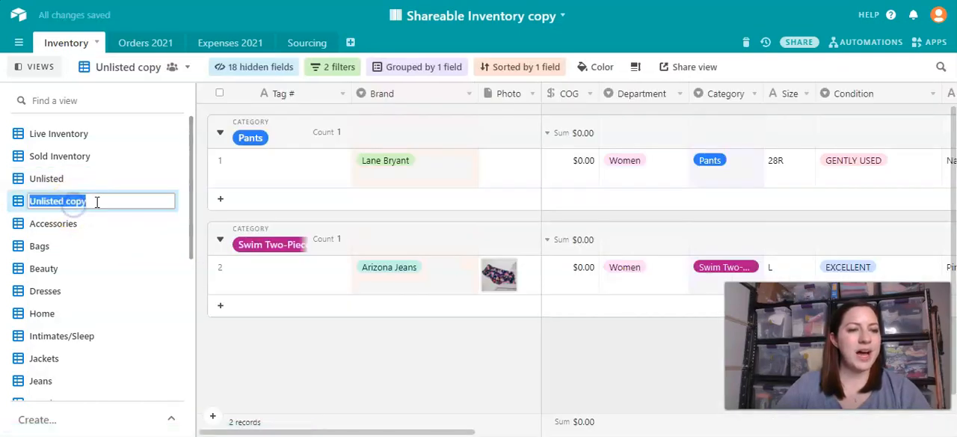
pyautogui.click(82, 204)
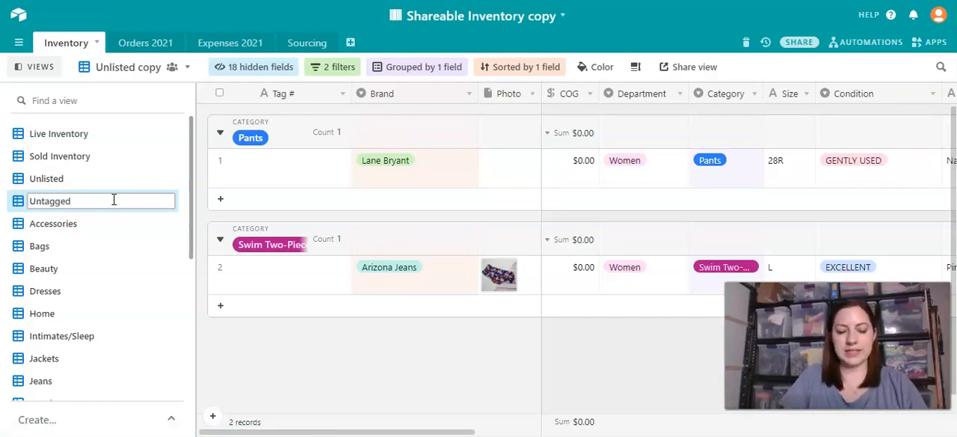
pyautogui.press('Return')
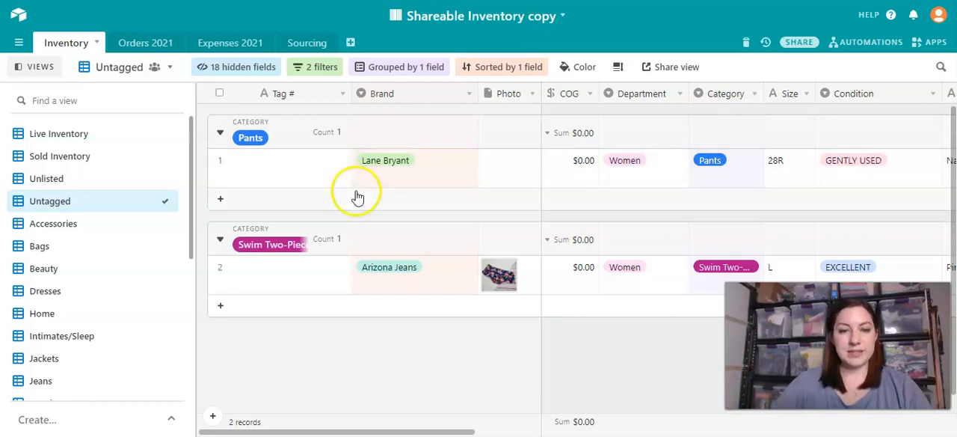
# - In the Untagged view's second filter, replace the List Date field with Tag #, keeping the condition "is empty"
pyautogui.click(318, 69)
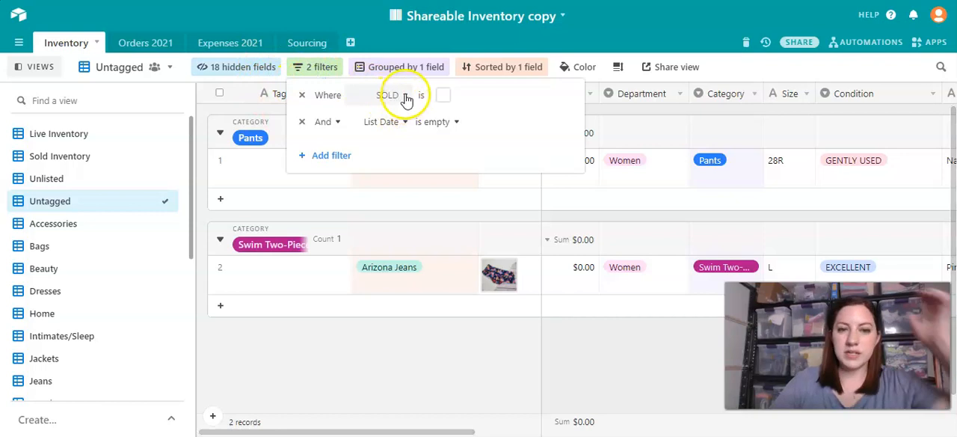
pyautogui.click(382, 123)
pyautogui.scroll(1, 391, 202)
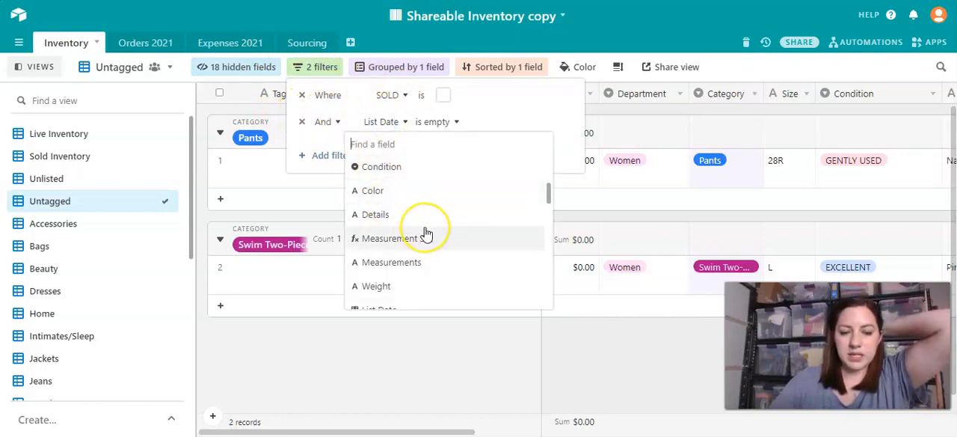
pyautogui.scroll(-2, 423, 233)
pyautogui.scroll(-1, 426, 234)
pyautogui.scroll(5, 427, 231)
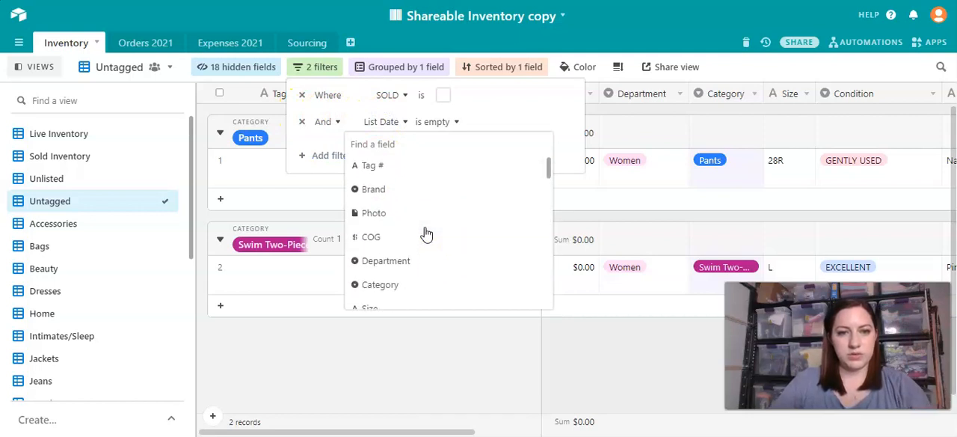
pyautogui.click(378, 171)
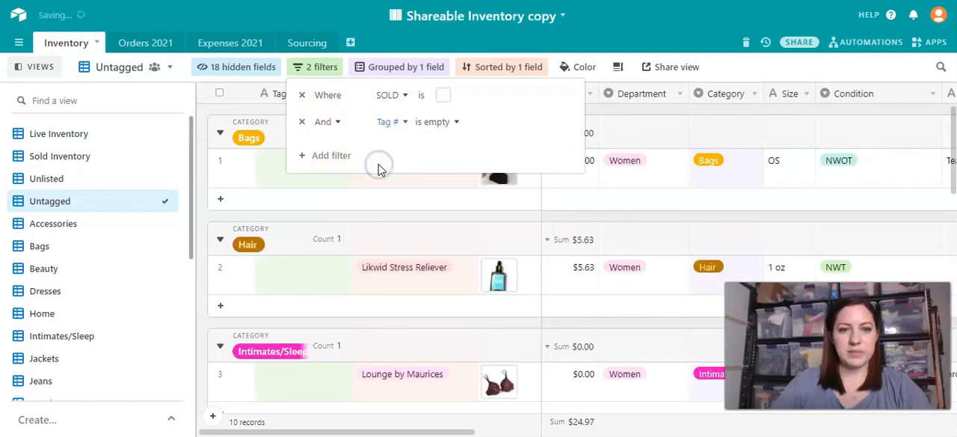
# - Close the filter settings and review the Untagged view's records from the Bags group through to the Swim Two-Piece group
pyautogui.click(420, 216)
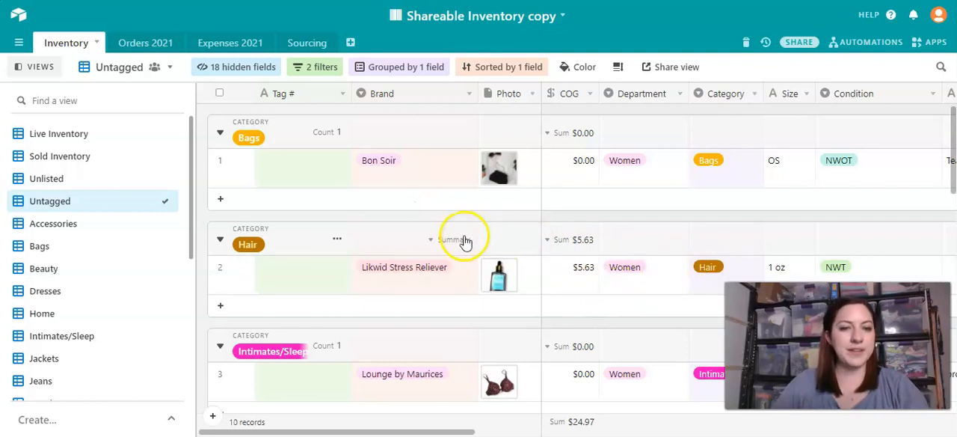
pyautogui.scroll(-7, 464, 239)
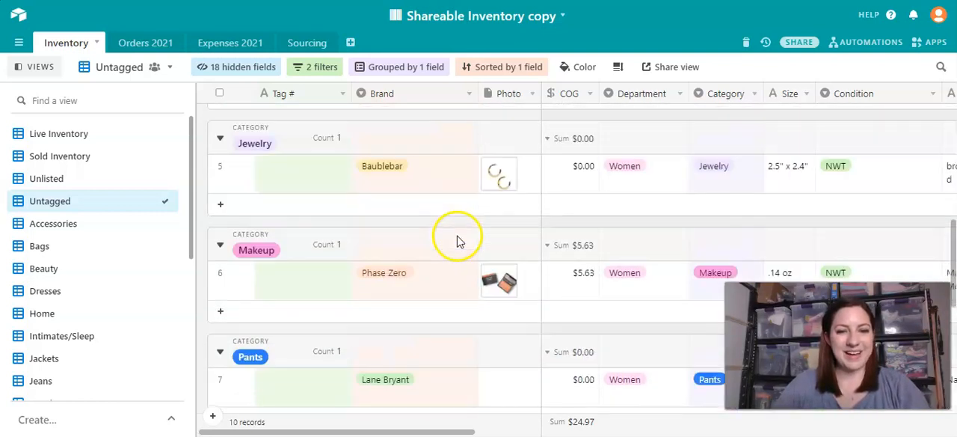
pyautogui.scroll(-5, 452, 239)
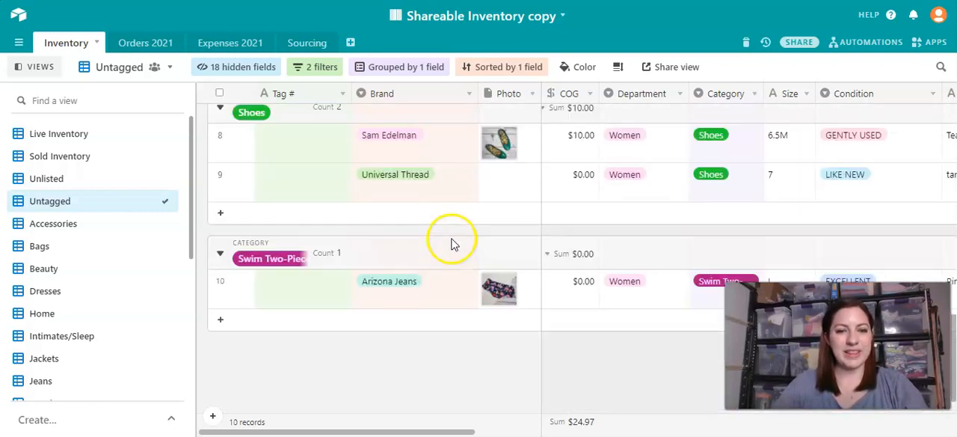
pyautogui.scroll(10, 422, 223)
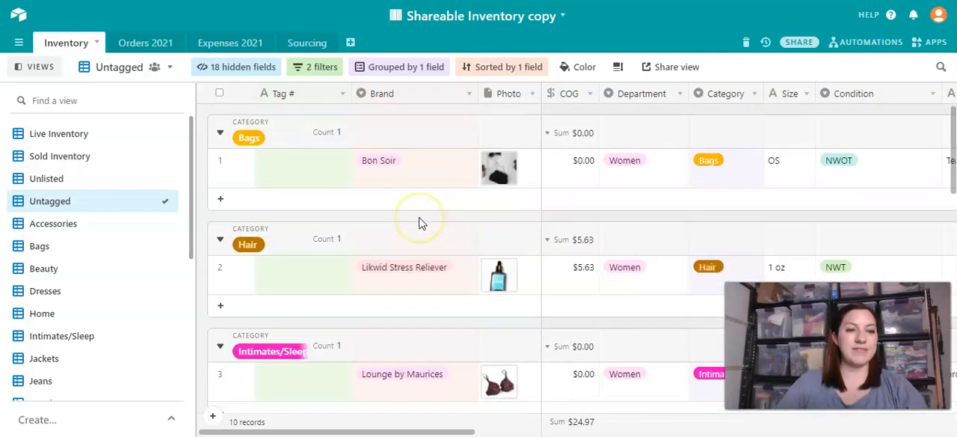
pyautogui.click(427, 220)
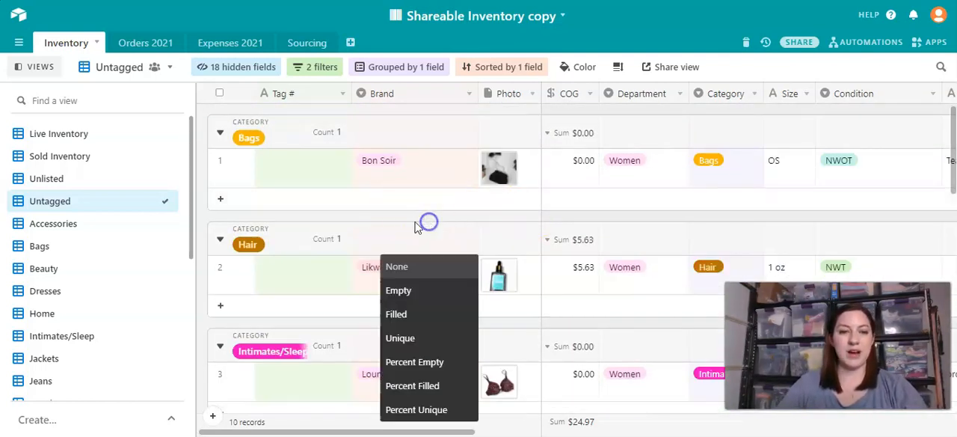
pyautogui.click(512, 216)
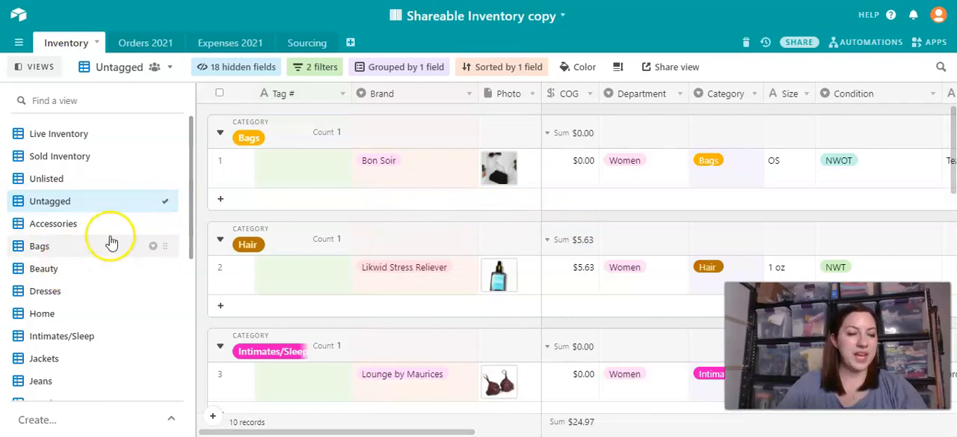
# - In the Live Inventory view, mark the Free People item with tag D-0324 as SOLD
pyautogui.click(64, 154)
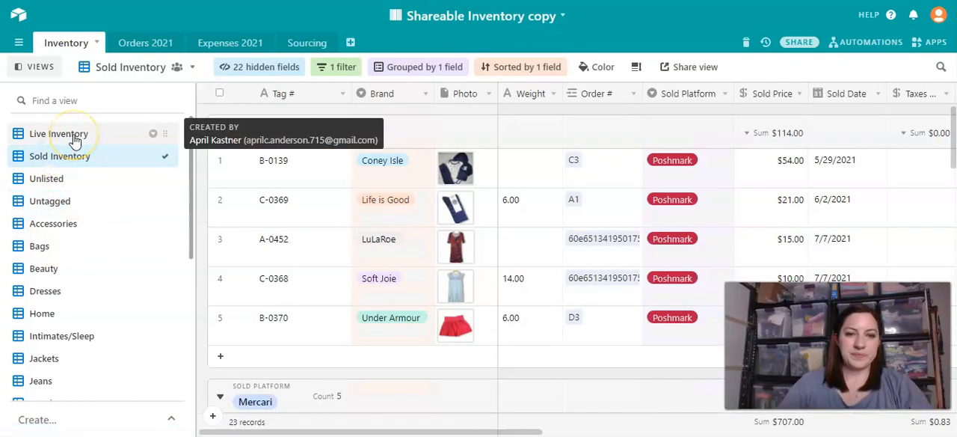
pyautogui.click(73, 139)
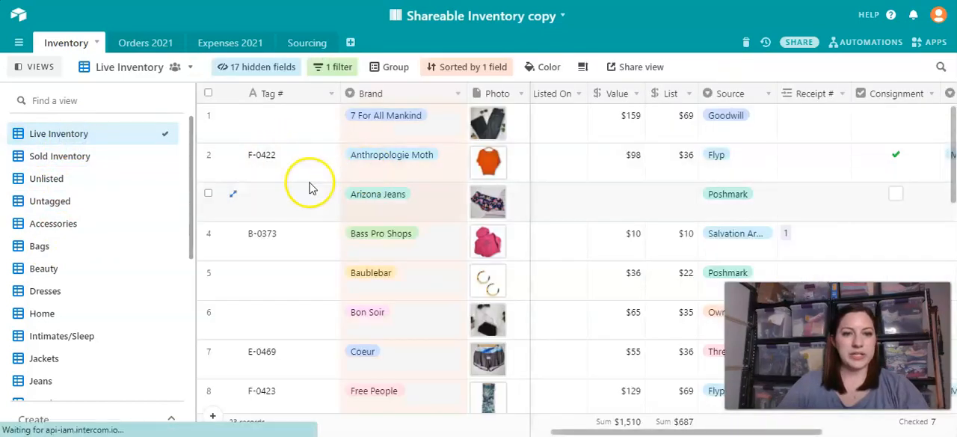
pyautogui.hscroll(5, 314, 187)
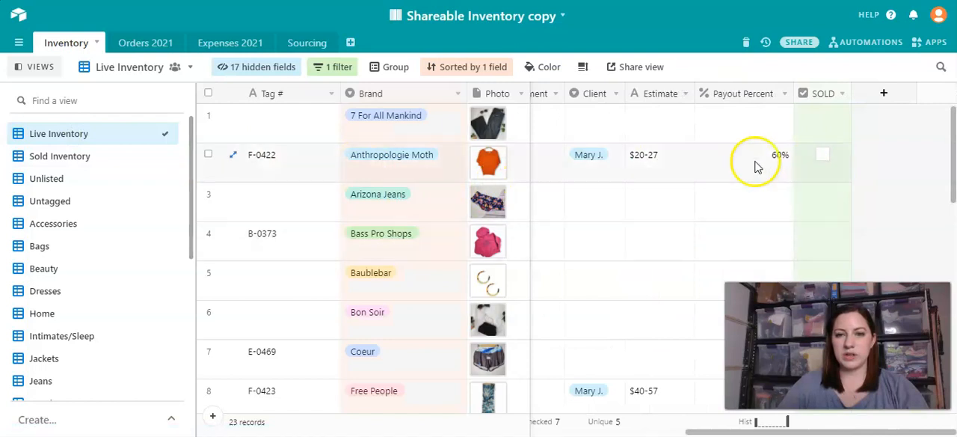
pyautogui.scroll(-1, 566, 204)
pyautogui.scroll(-3, 566, 201)
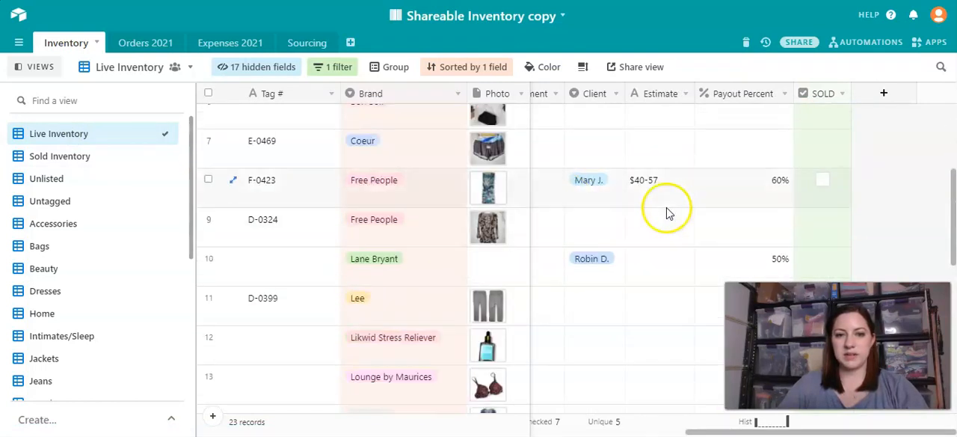
pyautogui.hscroll(-3, 643, 196)
pyautogui.hscroll(-2, 637, 198)
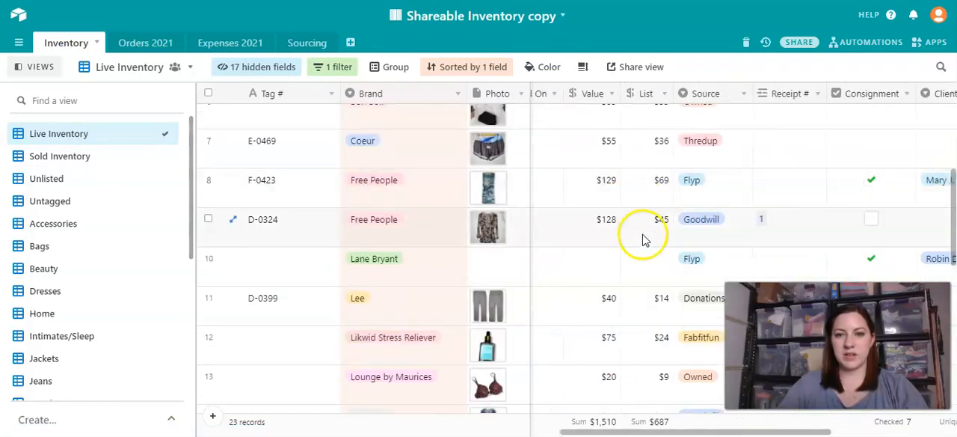
pyautogui.hscroll(5, 634, 232)
pyautogui.scroll(2, 524, 209)
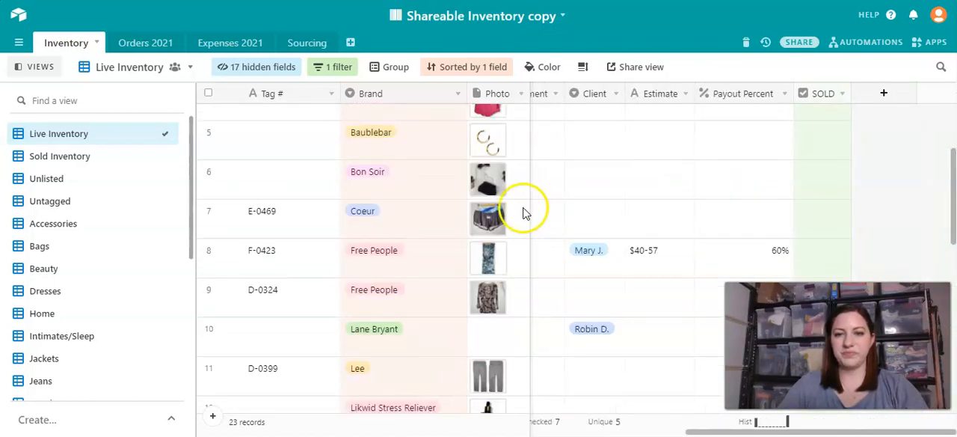
pyautogui.scroll(-2, 563, 247)
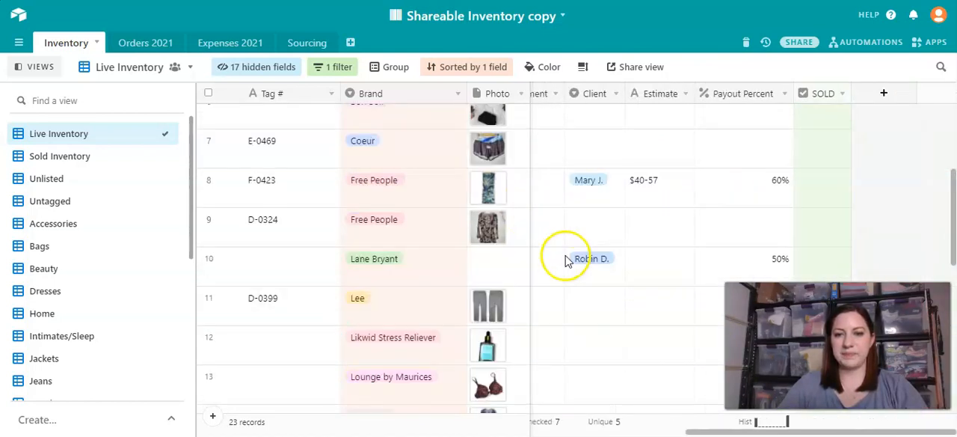
pyautogui.click(823, 221)
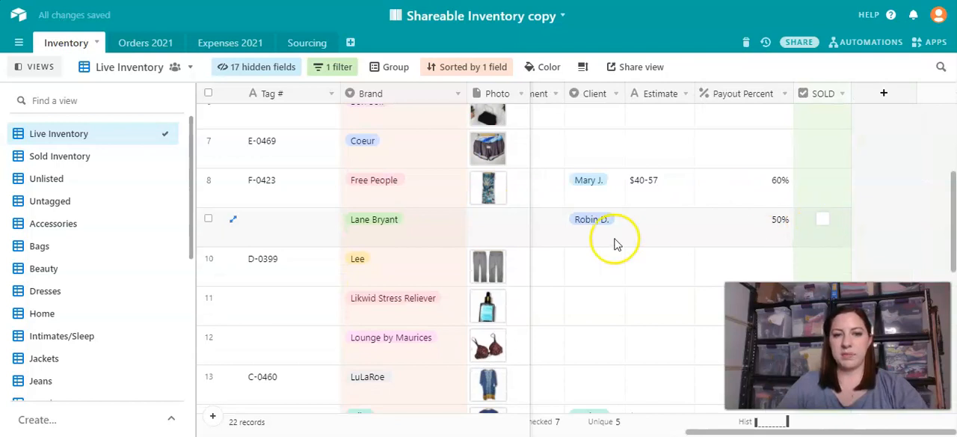
# - In the Sold Inventory view, hide the views sidebar and link item D-0324 to a new order record named with its order number
pyautogui.click(49, 160)
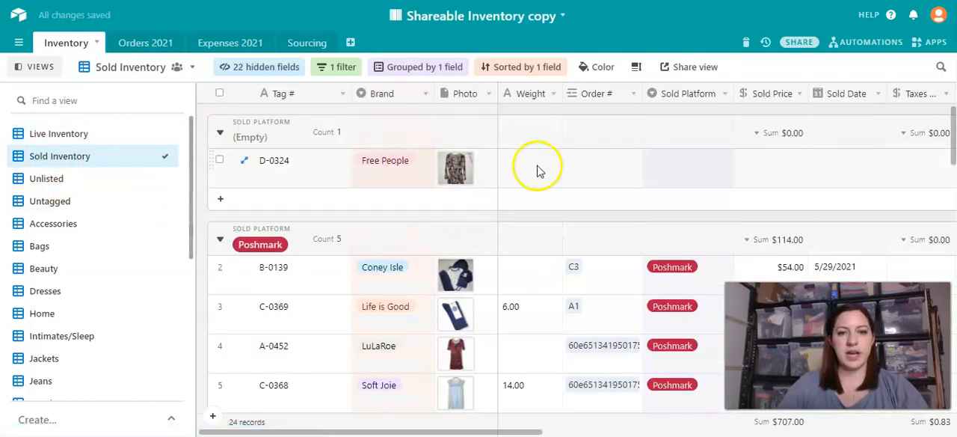
pyautogui.click(23, 70)
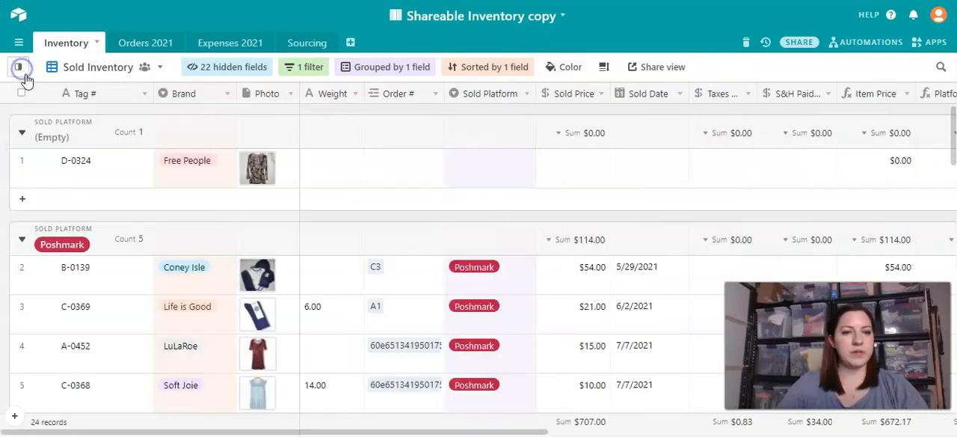
pyautogui.click(407, 166)
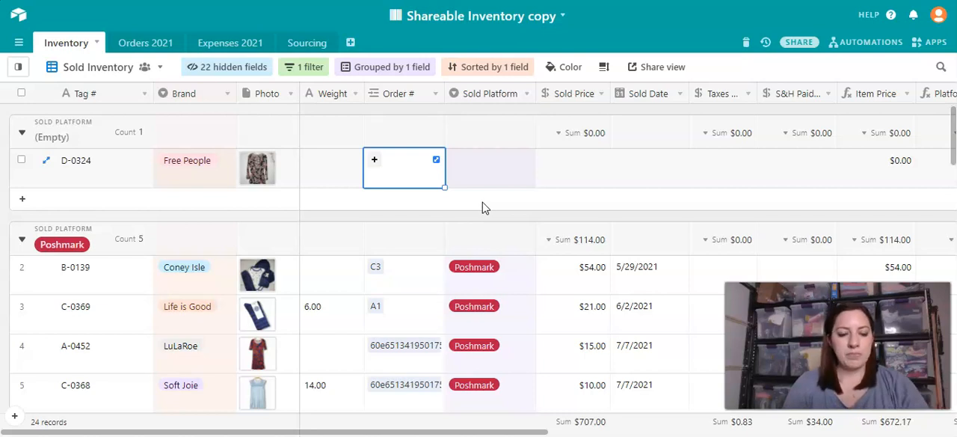
pyautogui.write('A1')
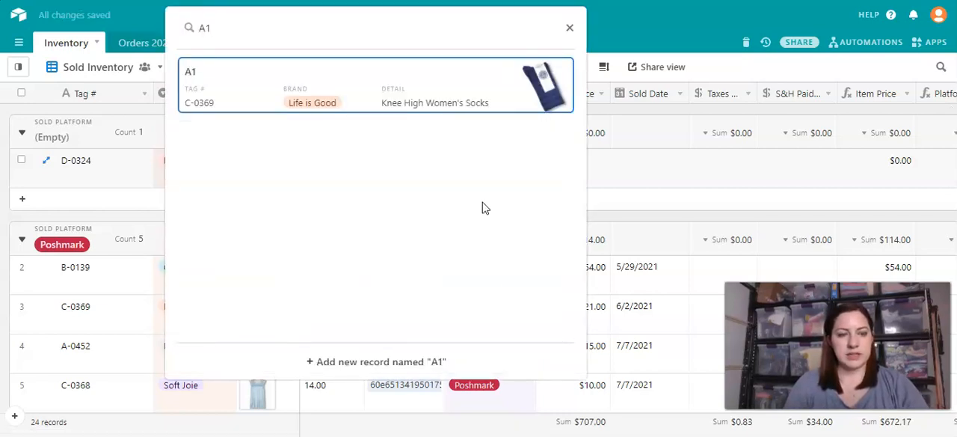
pyautogui.write('1')
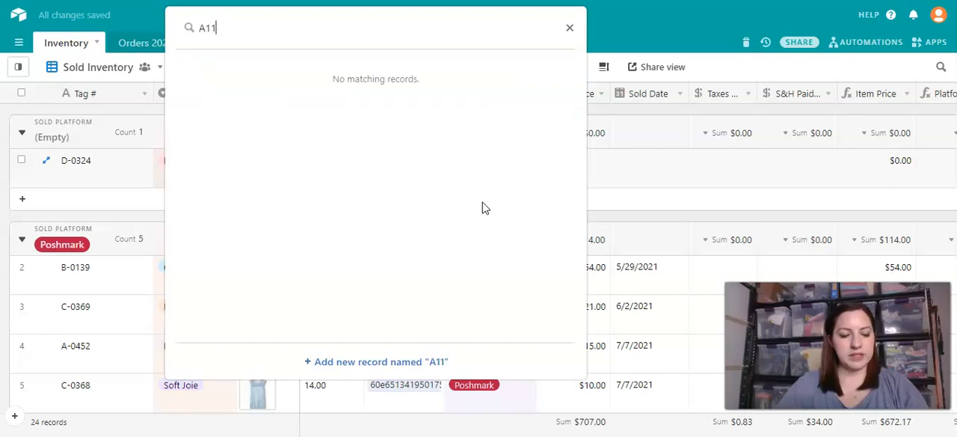
pyautogui.press('Escape')
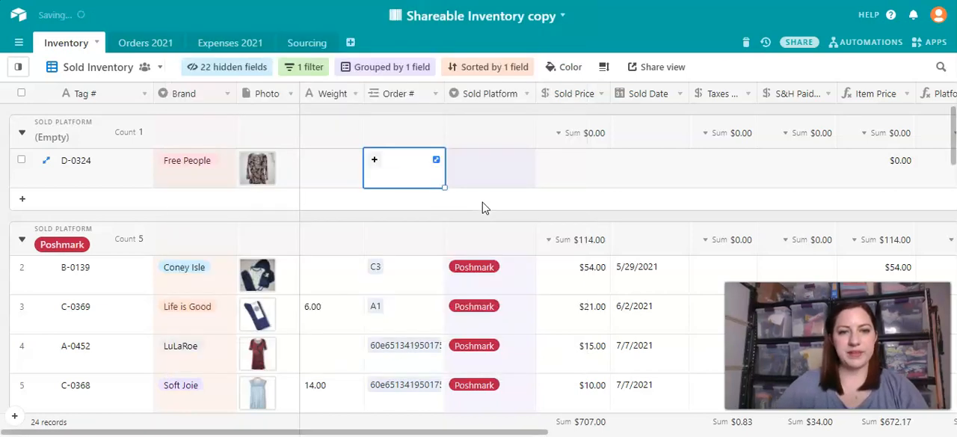
# - Set the Sold Platform of the Free People item D-0324 to Poshmark
pyautogui.click(493, 177)
pyautogui.click(492, 172)
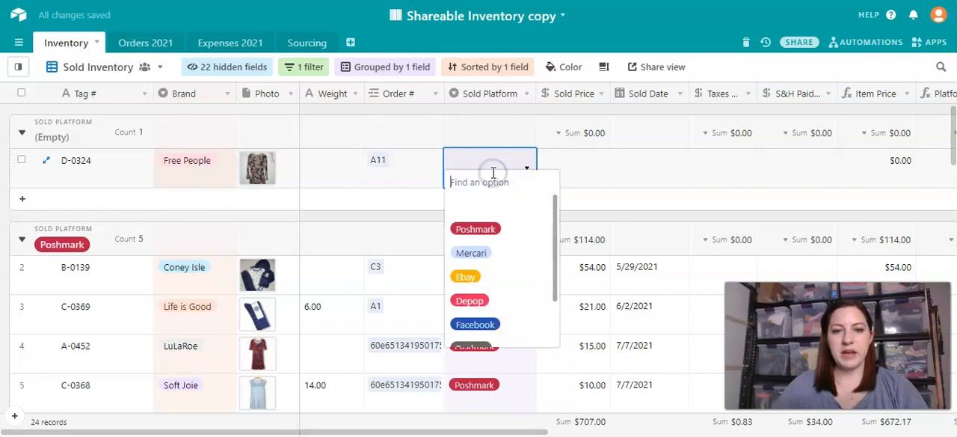
pyautogui.click(492, 225)
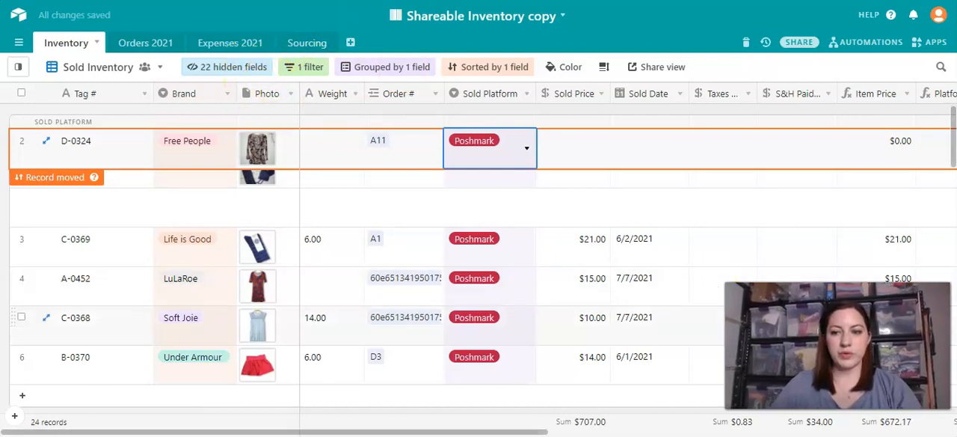
pyautogui.click(504, 209)
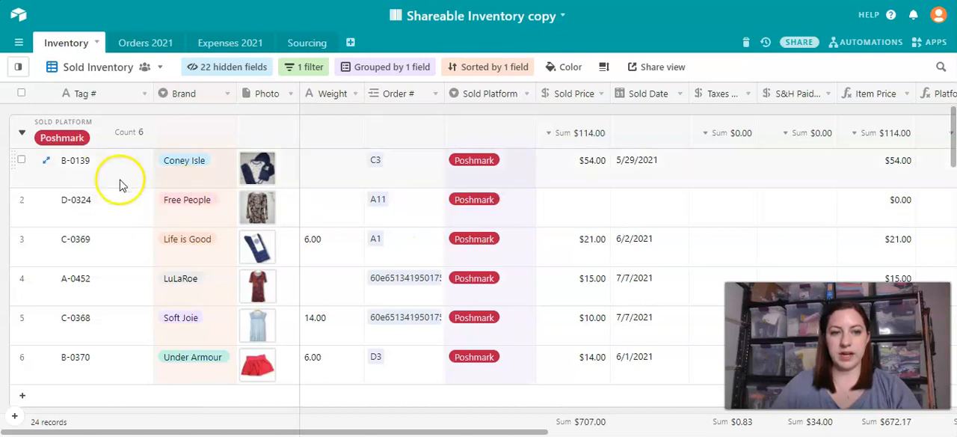
# - Show the hidden COG field in the Sold Inventory view and place it between Sold Platform and Sold Price
pyautogui.click(592, 213)
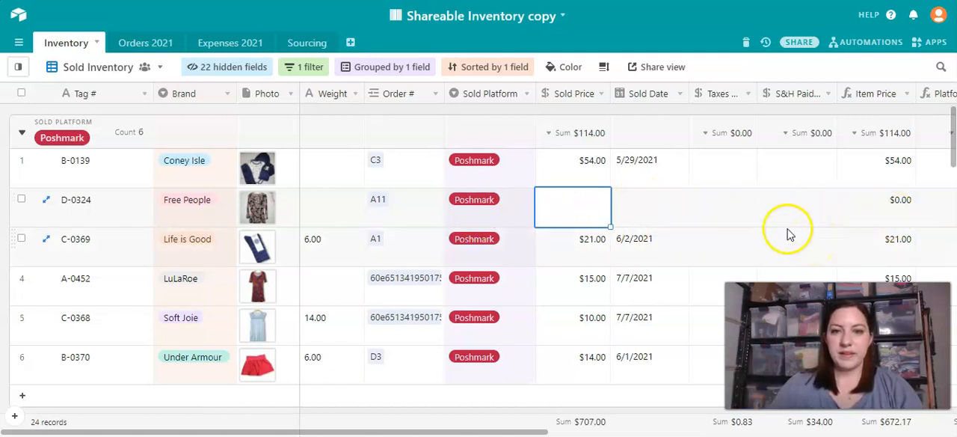
pyautogui.click(250, 68)
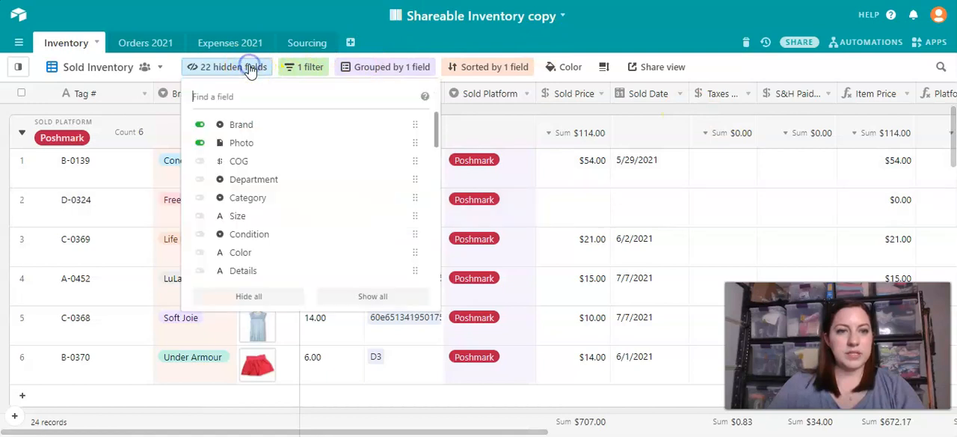
pyautogui.scroll(-3, 278, 218)
pyautogui.scroll(3, 277, 221)
pyautogui.click(239, 158)
pyautogui.click(589, 197)
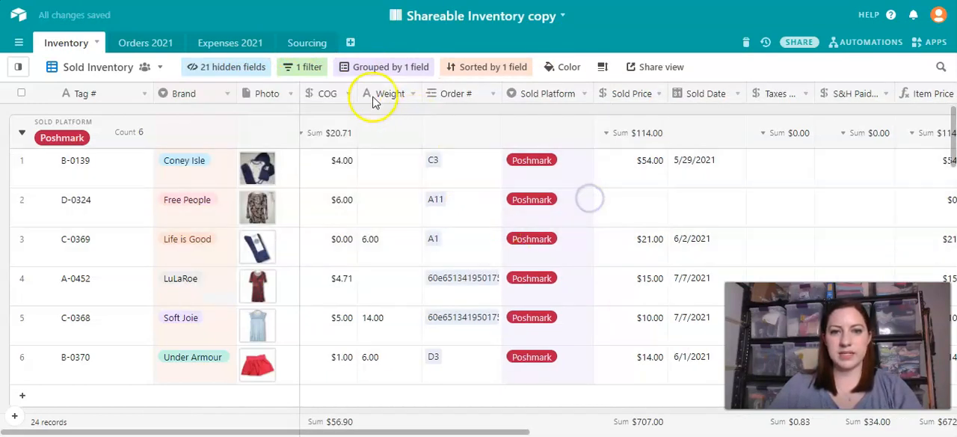
pyautogui.moveTo(331, 97); pyautogui.dragTo(590, 101)
# - For item D-0324, enter a Sold Price of $24 and a Sold Date of 7/20/2021
pyautogui.click(636, 206)
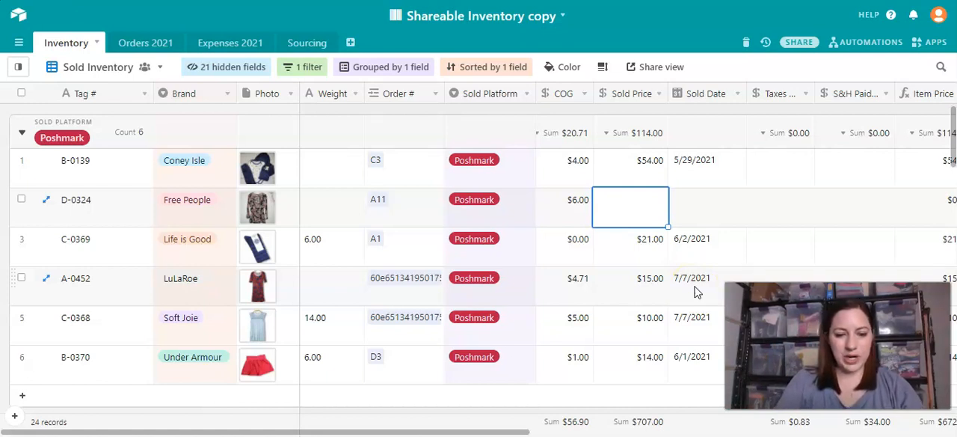
pyautogui.write('24')
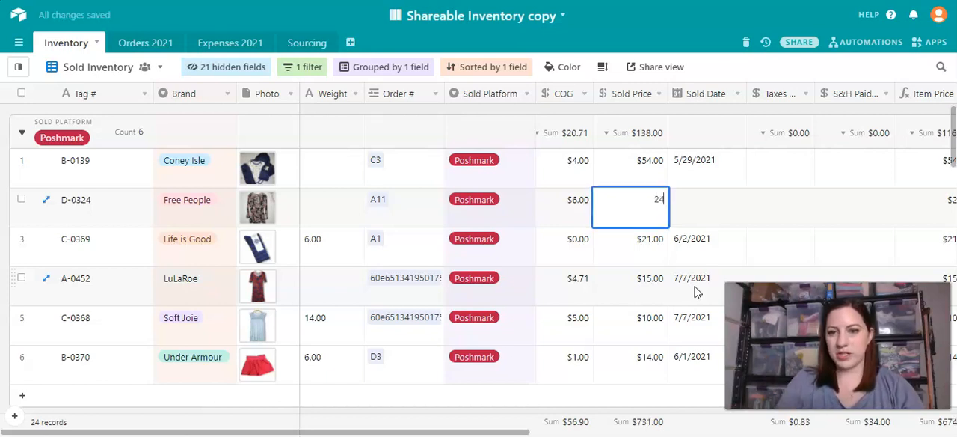
pyautogui.press('Tab')
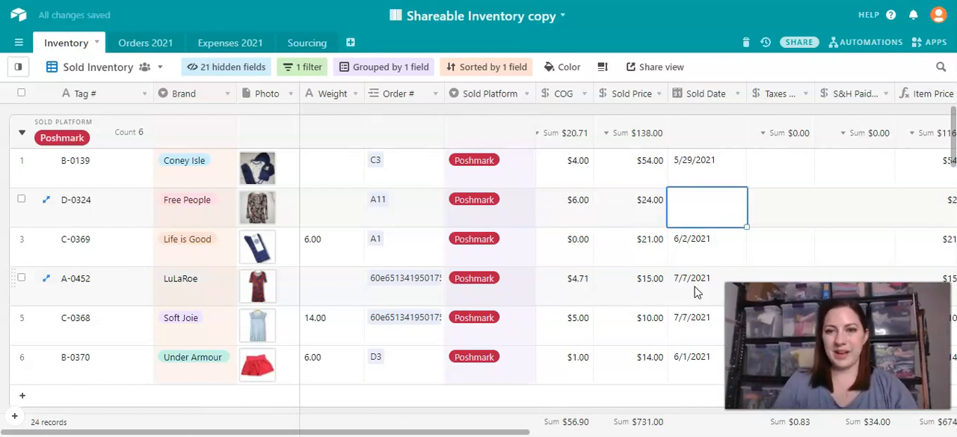
pyautogui.click(699, 280)
pyautogui.doubleClick(705, 201)
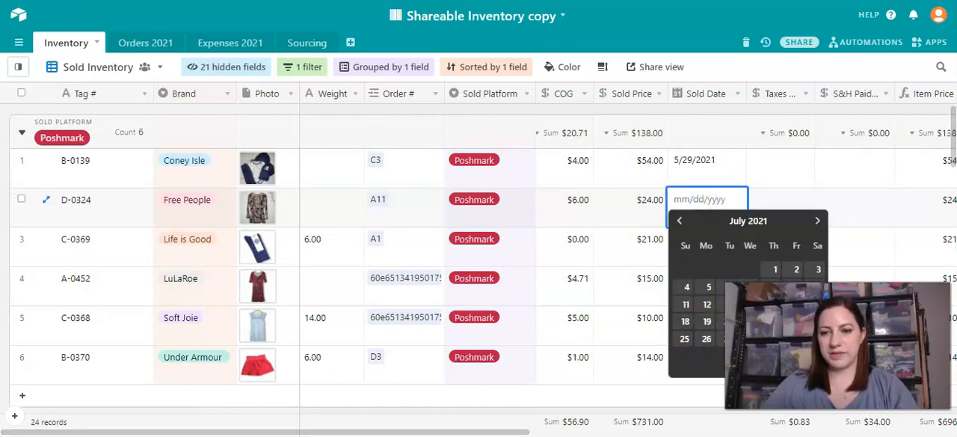
pyautogui.click(722, 322)
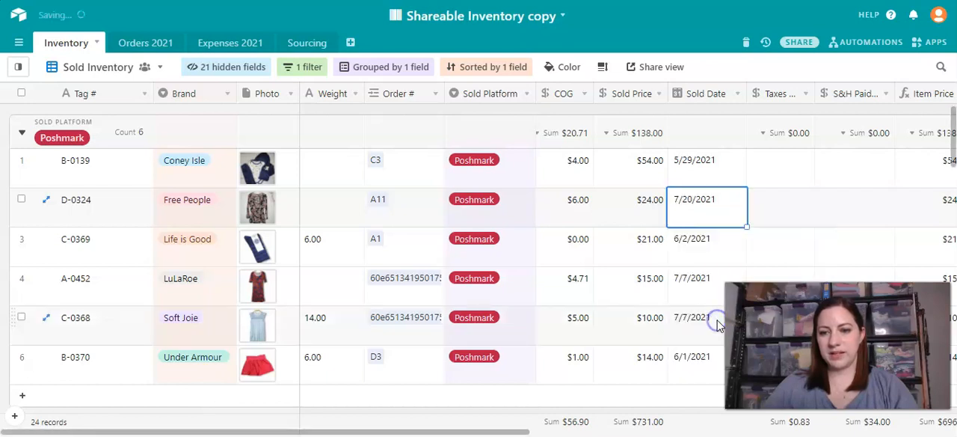
pyautogui.click(773, 217)
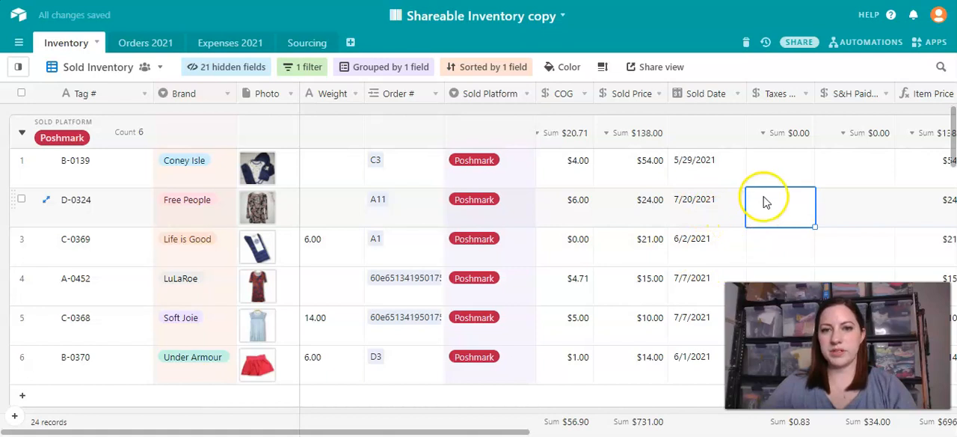
# - Sort the Sold Inventory view by Sold Date instead of Brand
pyautogui.click(500, 68)
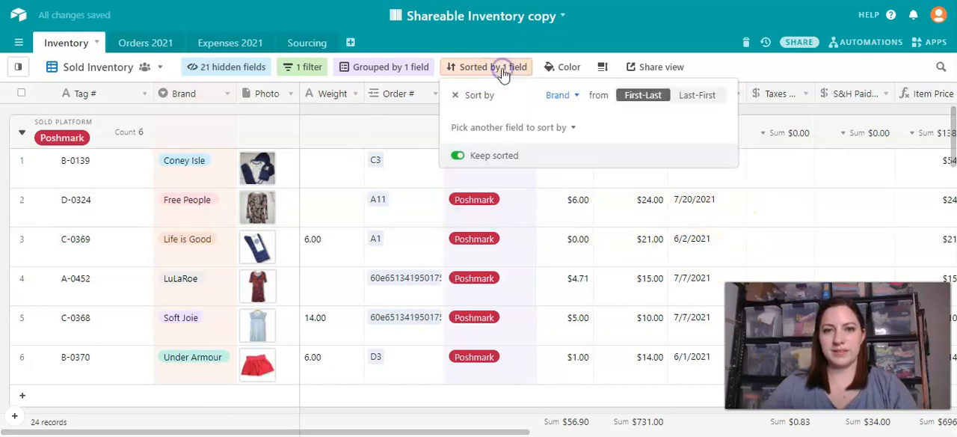
pyautogui.click(561, 96)
pyautogui.scroll(-5, 576, 220)
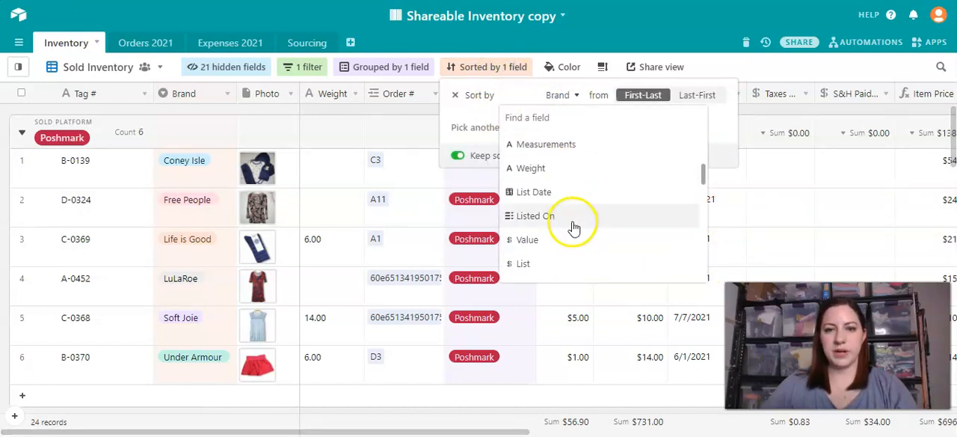
pyautogui.scroll(-3, 569, 224)
pyautogui.scroll(-4, 567, 232)
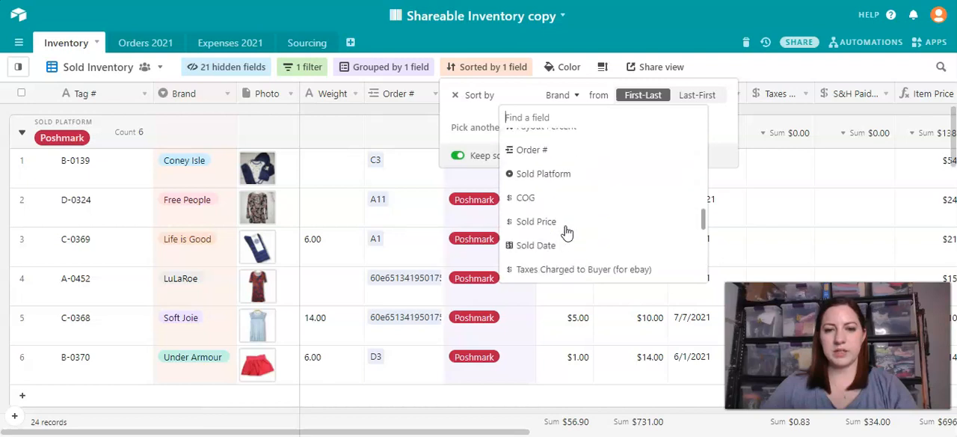
pyautogui.click(562, 246)
pyautogui.click(801, 192)
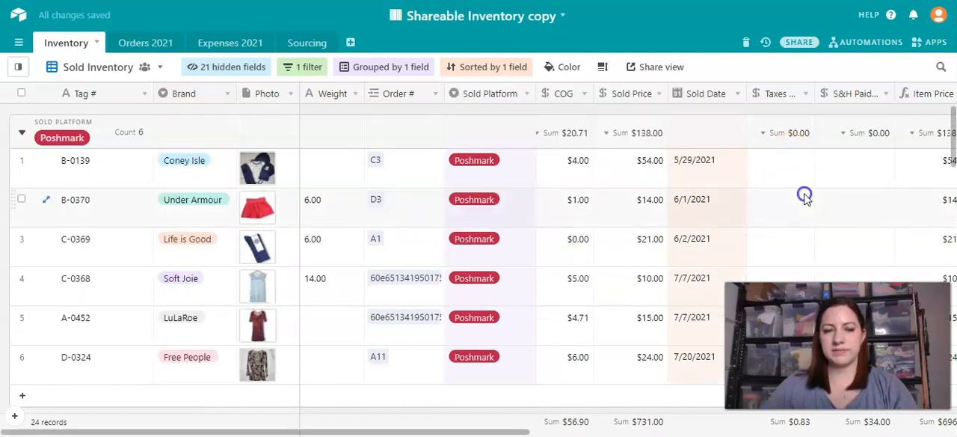
# - Find item D-0324 in the Poshmark group and examine the Taxes Charged to Buyer and S&H Paid by Buyer fields
pyautogui.scroll(-5, 721, 257)
pyautogui.scroll(2, 721, 256)
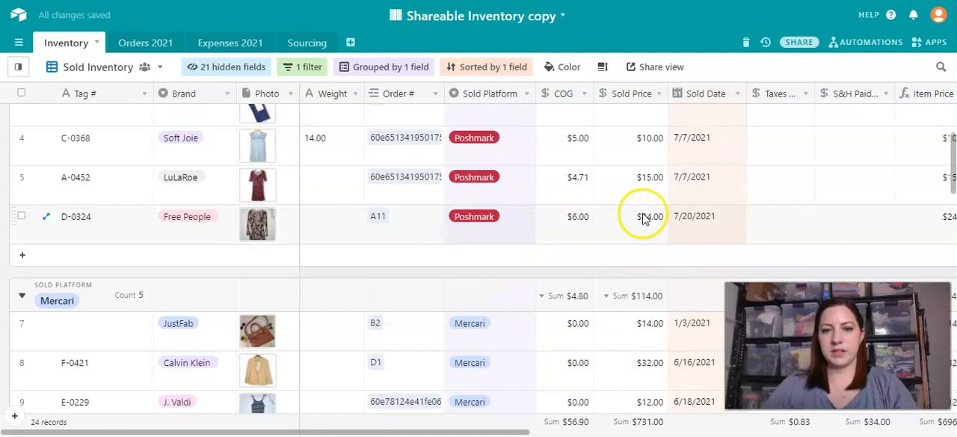
pyautogui.click(781, 222)
pyautogui.hscroll(4, 770, 230)
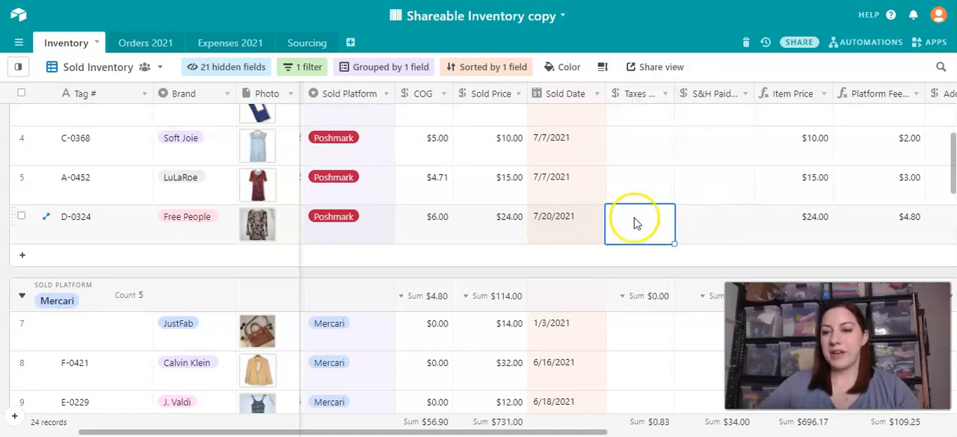
pyautogui.click(631, 95)
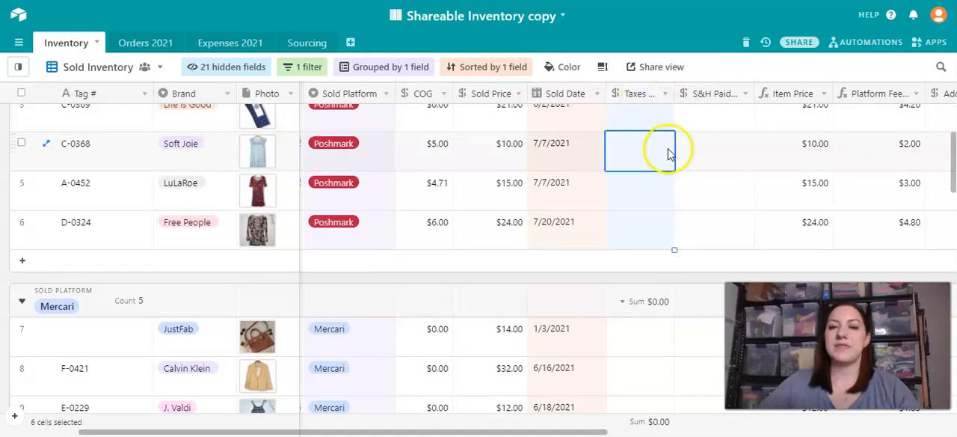
pyautogui.click(708, 98)
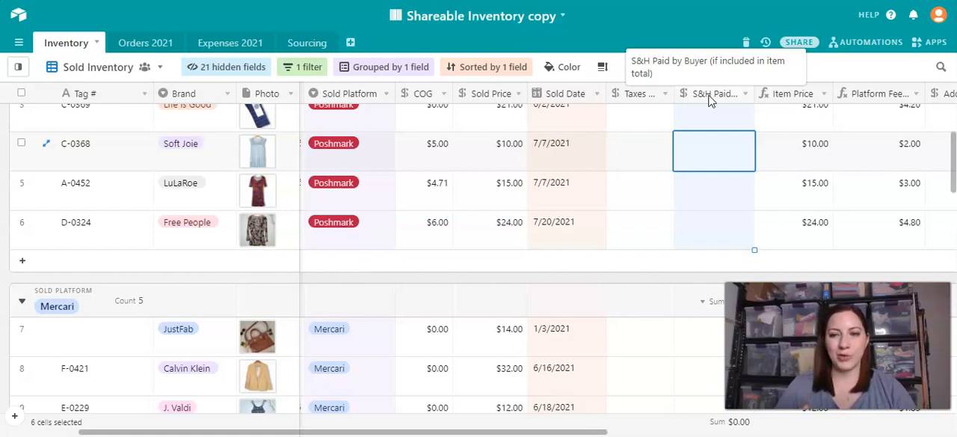
# - In the Ebay group, examine how Sold Price, Taxes and S&H Paid by Buyer relate to Item Price for both records
pyautogui.scroll(-5, 690, 173)
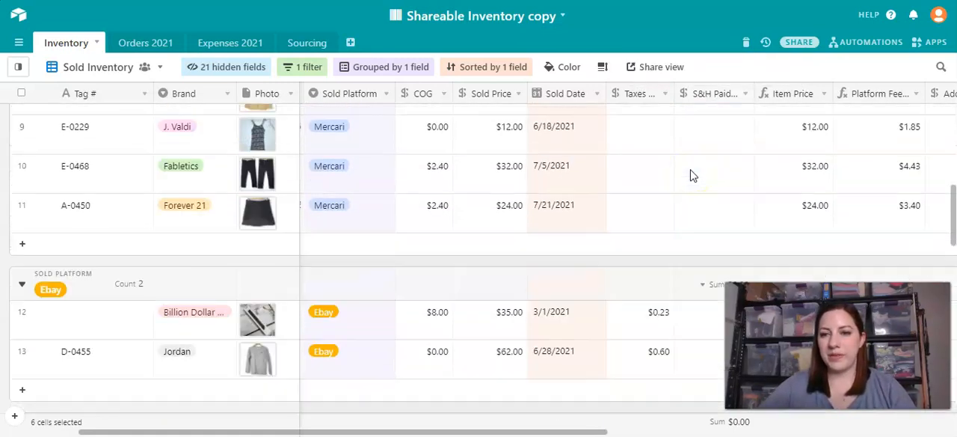
pyautogui.scroll(-3, 690, 174)
pyautogui.scroll(1, 690, 174)
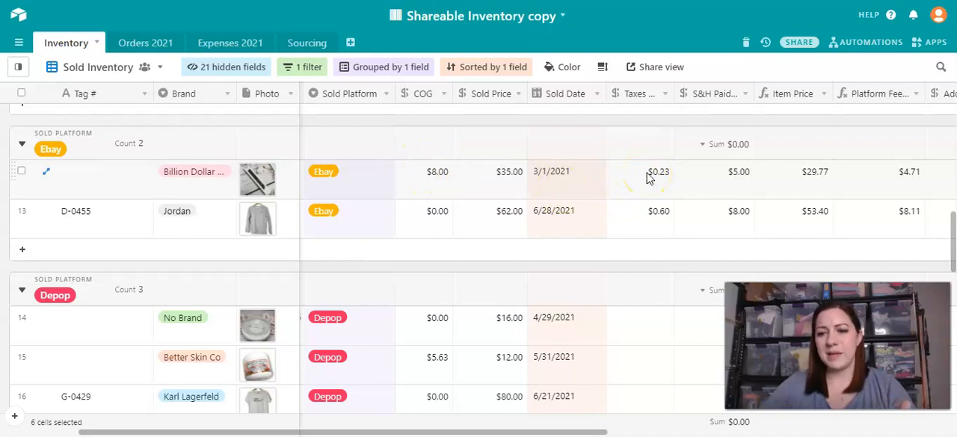
pyautogui.click(733, 175)
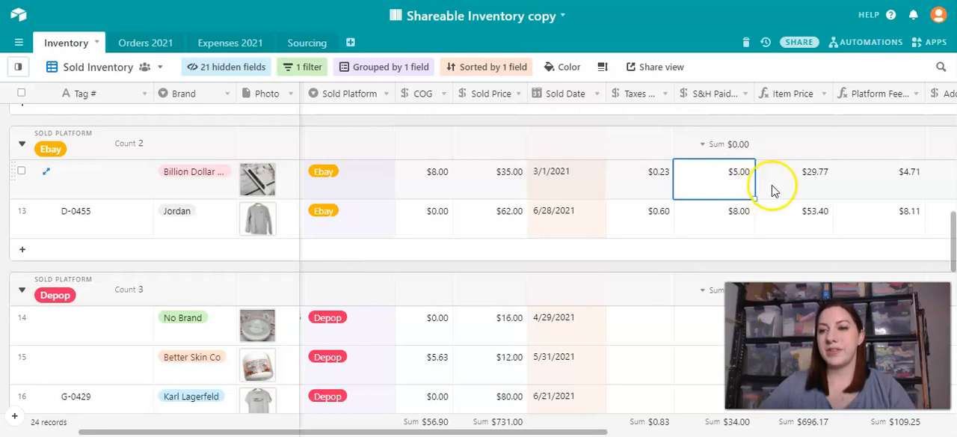
pyautogui.hscroll(2, 792, 187)
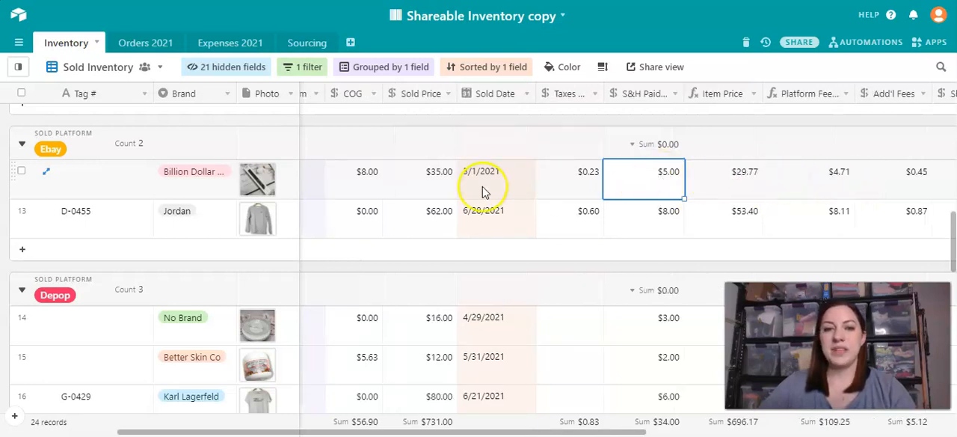
pyautogui.click(433, 169)
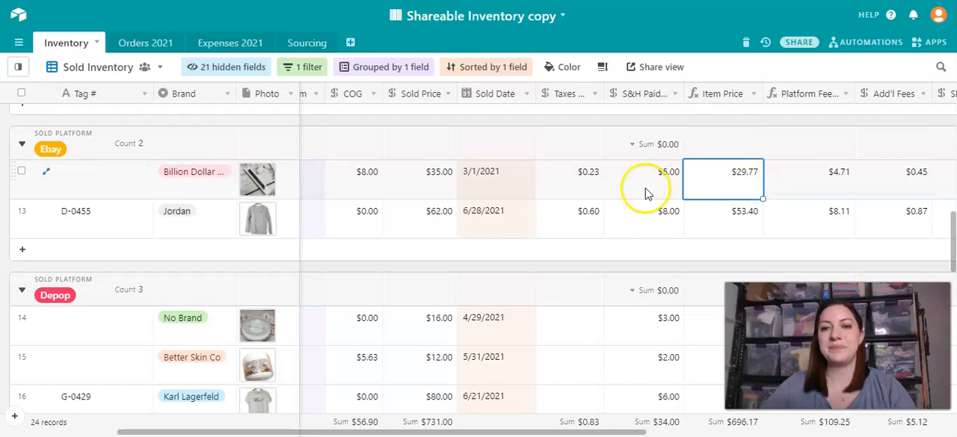
pyautogui.click(665, 172)
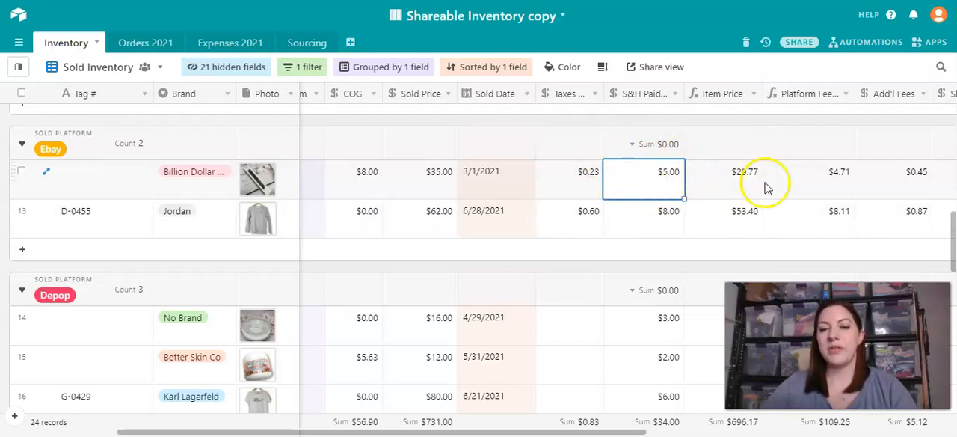
pyautogui.click(732, 177)
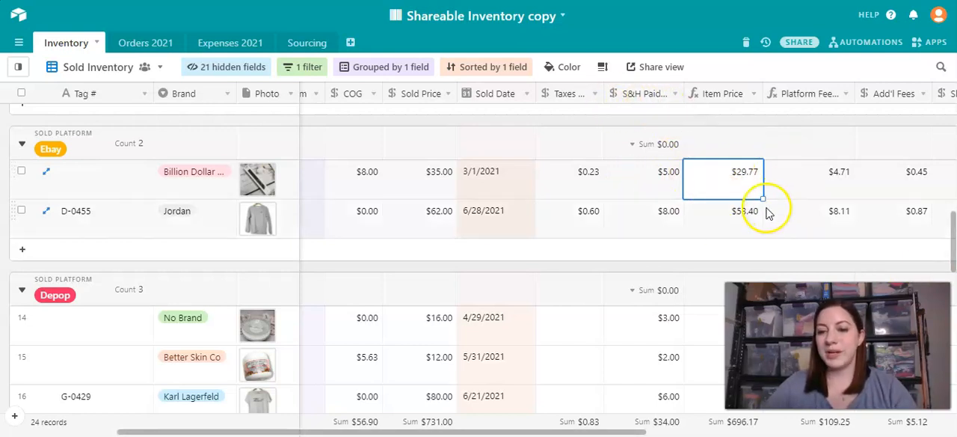
pyautogui.rightClick(658, 95)
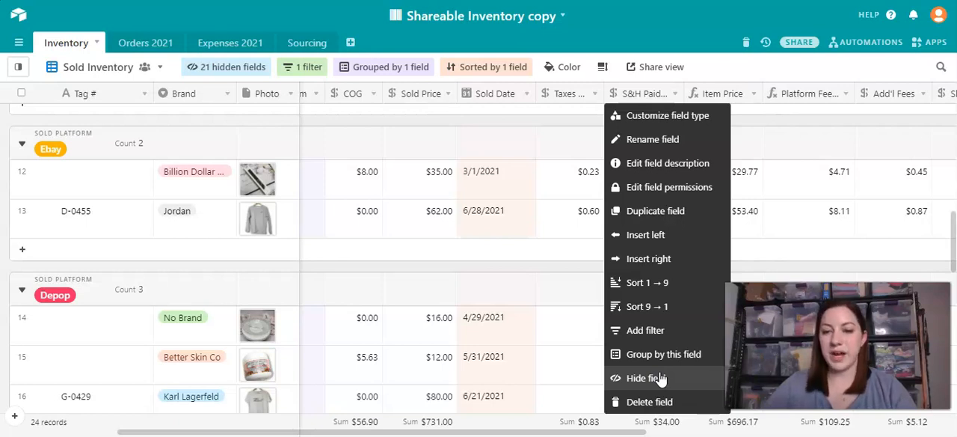
pyautogui.click(752, 236)
pyautogui.click(757, 216)
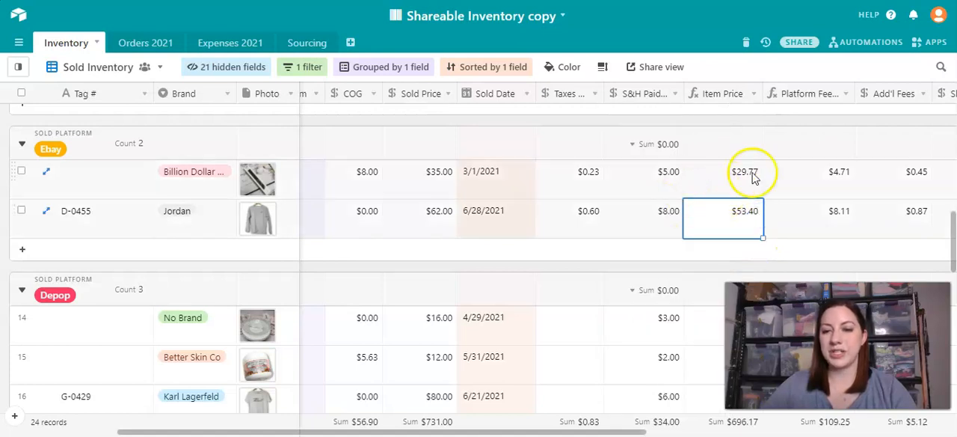
# - Return to item D-0324 in the Poshmark group and review its Sold Price, Item Price and Platform Fees
pyautogui.scroll(2, 684, 190)
pyautogui.scroll(5, 695, 187)
pyautogui.scroll(-1, 695, 187)
pyautogui.scroll(1, 695, 186)
pyautogui.scroll(-2, 695, 187)
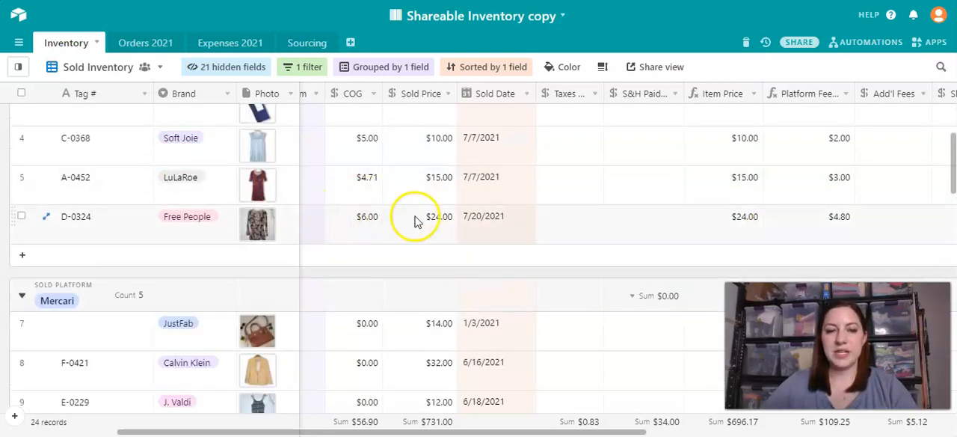
pyautogui.hscroll(-3, 412, 214)
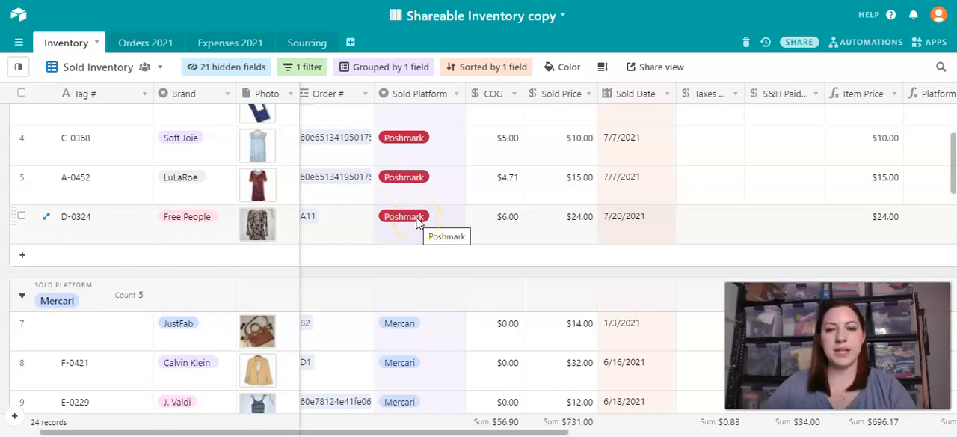
pyautogui.hscroll(2, 857, 228)
pyautogui.hscroll(2, 857, 227)
pyautogui.click(837, 221)
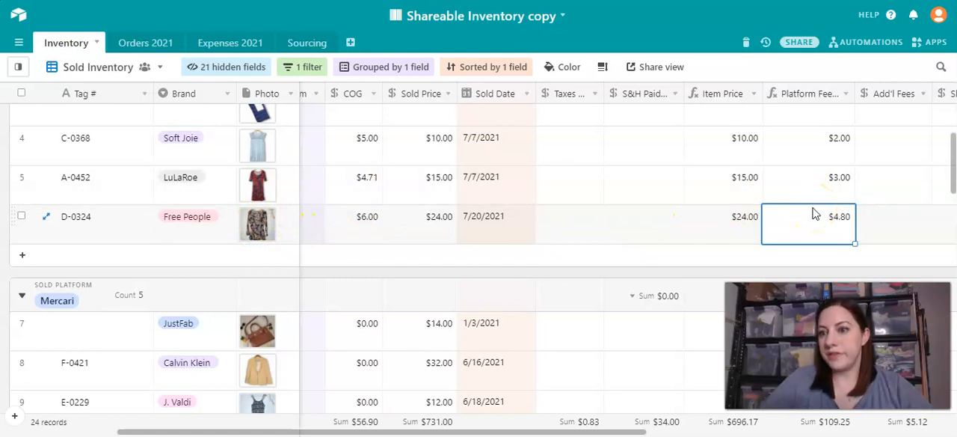
pyautogui.click(773, 238)
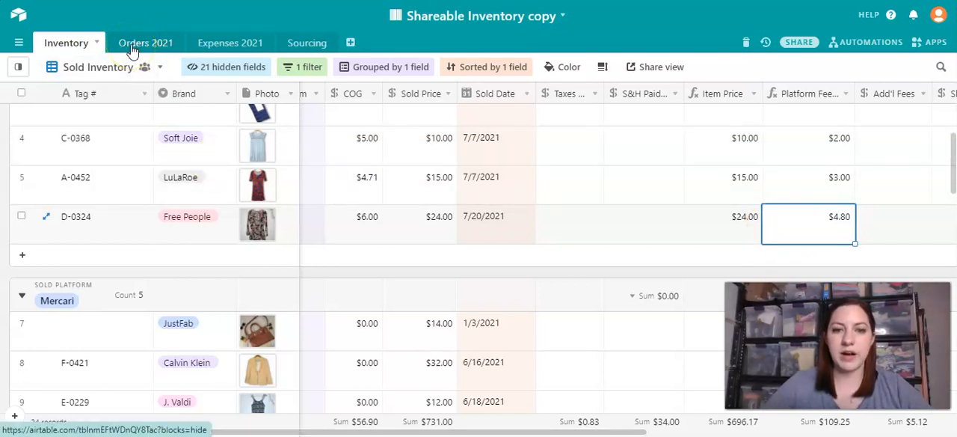
# - Check the linked Order # of item D-0324 and compare it with the same record's Platform Fees
pyautogui.hscroll(-2, 389, 209)
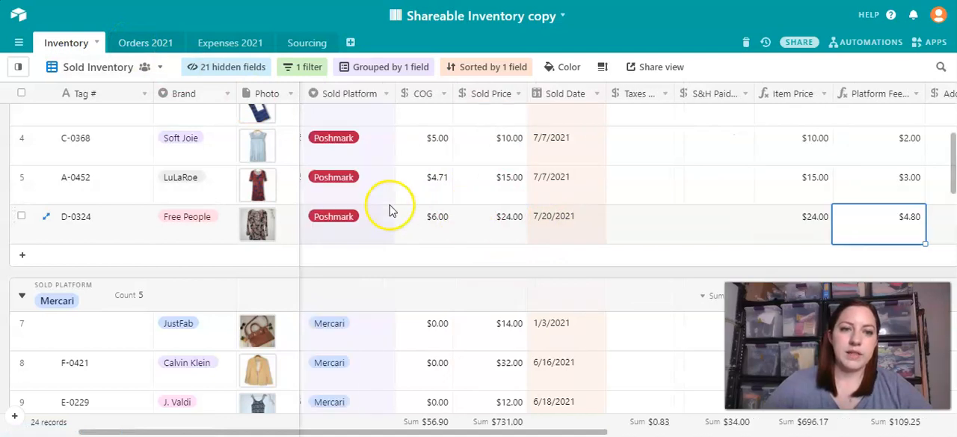
pyautogui.hscroll(-2, 389, 210)
pyautogui.click(393, 218)
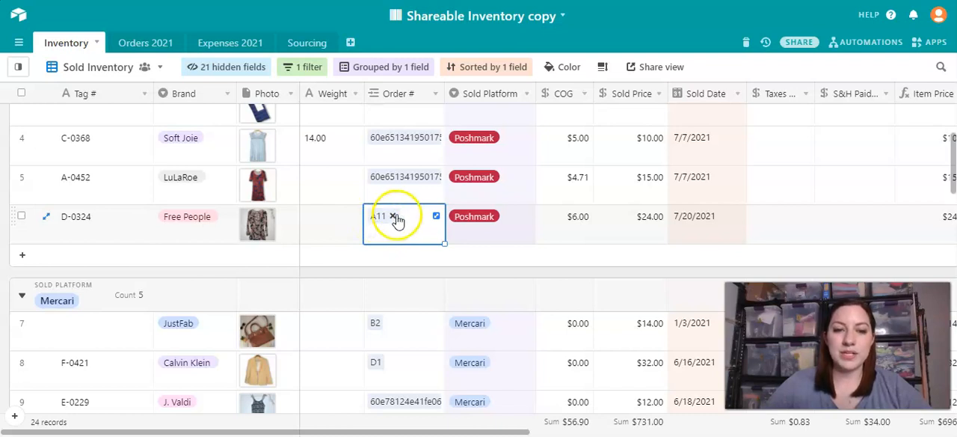
pyautogui.hscroll(4, 400, 224)
pyautogui.hscroll(3, 402, 224)
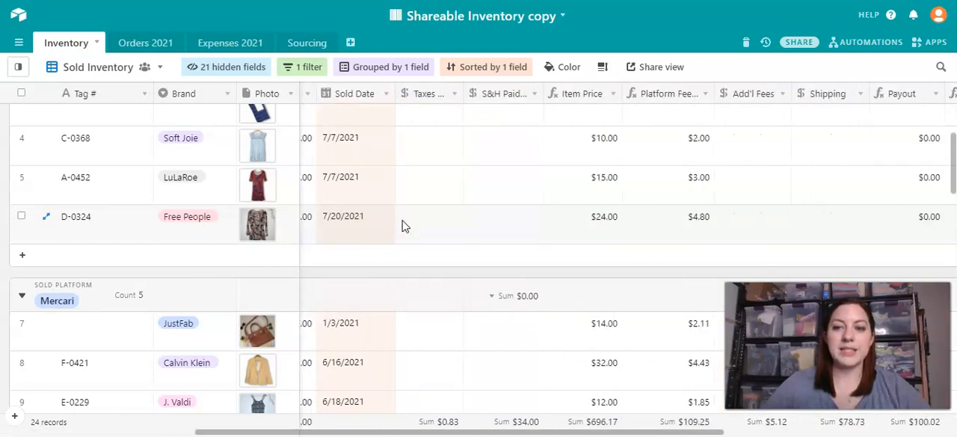
pyautogui.click(591, 223)
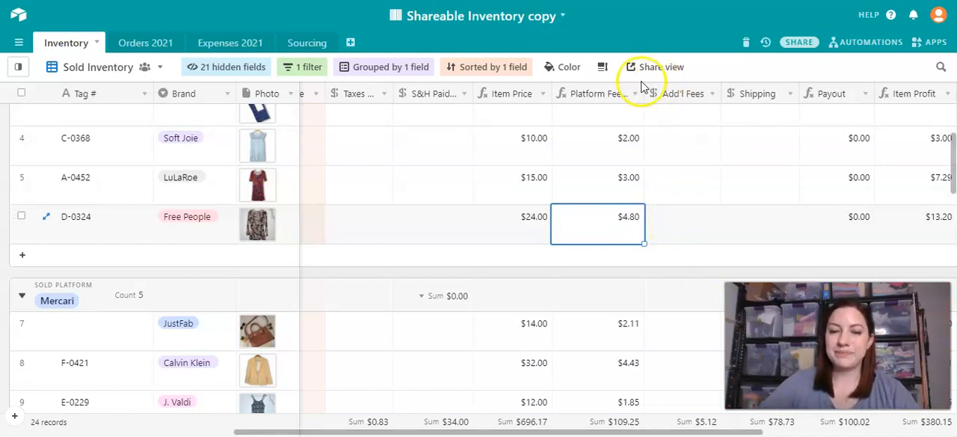
# - Examine the Add'l Fees field for item D-0324 and the Shipping field for the Poshmark and Mercari items
pyautogui.click(685, 230)
pyautogui.scroll(2, 701, 166)
pyautogui.scroll(-2, 702, 166)
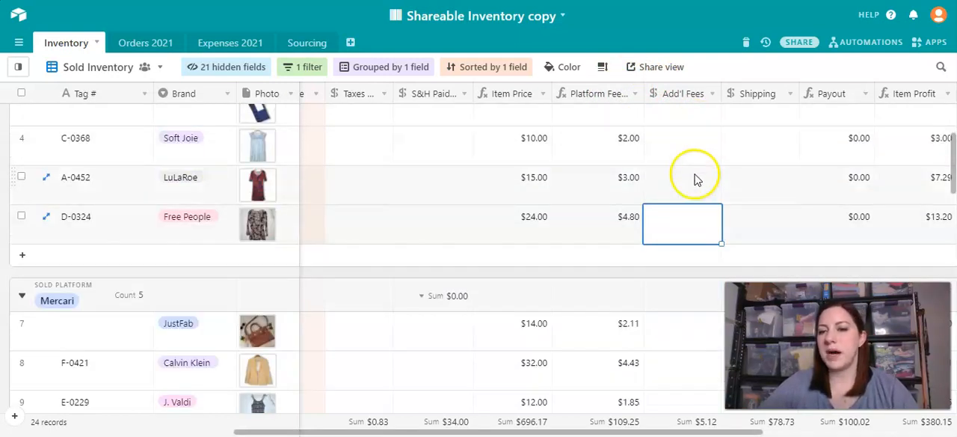
pyautogui.click(681, 234)
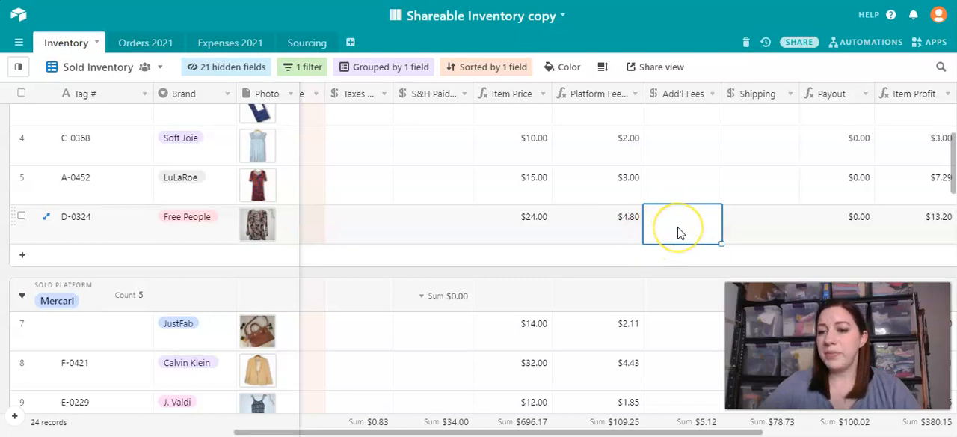
pyautogui.click(773, 221)
pyautogui.scroll(2, 773, 213)
pyautogui.scroll(-2, 778, 194)
pyautogui.scroll(2, 778, 183)
pyautogui.click(775, 172)
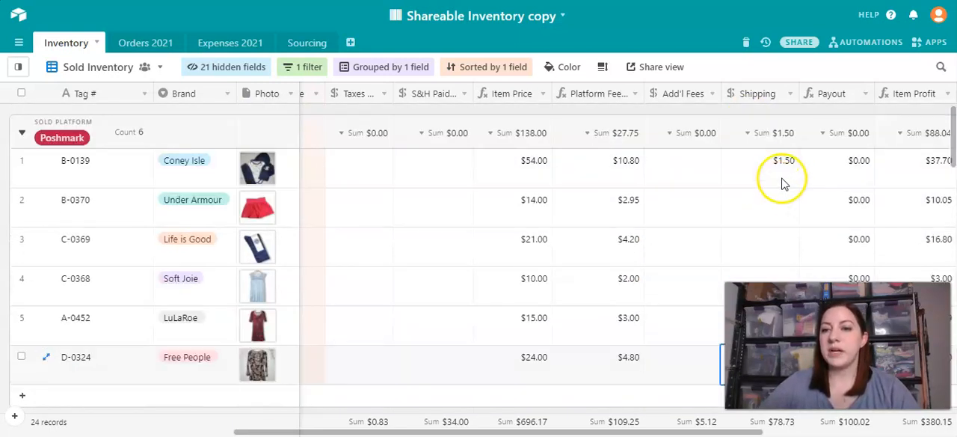
pyautogui.scroll(-5, 773, 171)
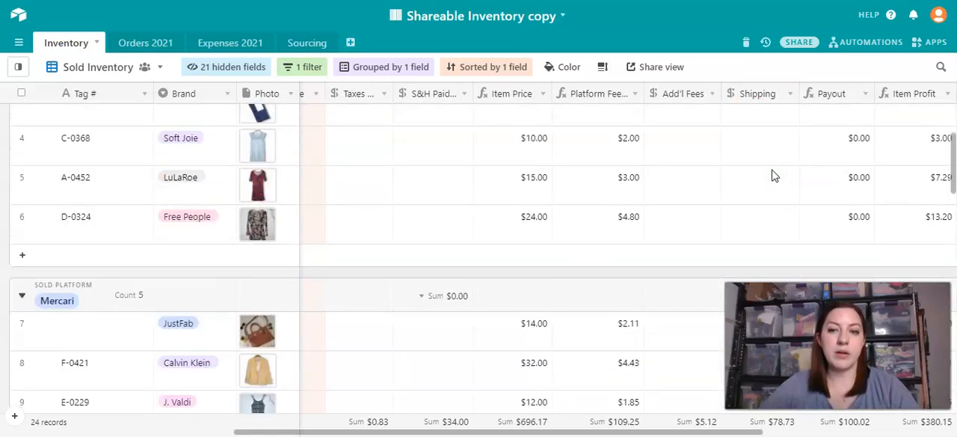
pyautogui.click(775, 155)
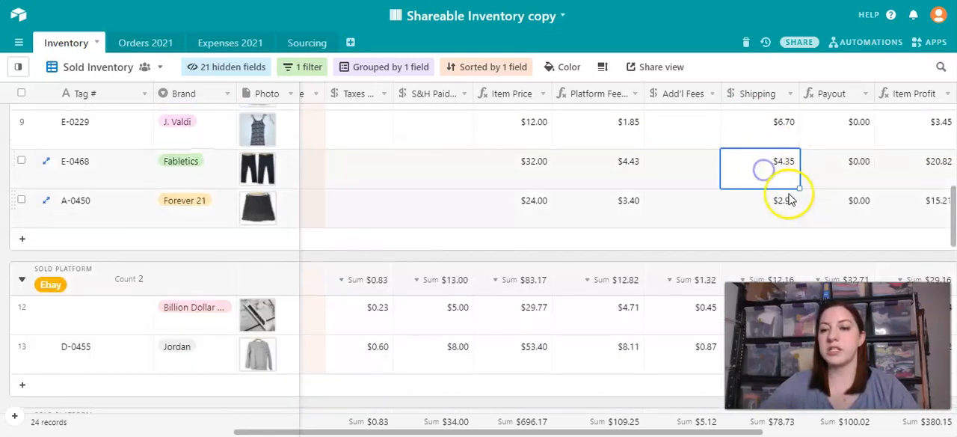
pyautogui.scroll(1, 790, 196)
pyautogui.scroll(6, 790, 192)
# - Review the Payout field of the Poshmark items alongside their profit fields and Sold Price
pyautogui.click(856, 185)
pyautogui.hscroll(5, 800, 171)
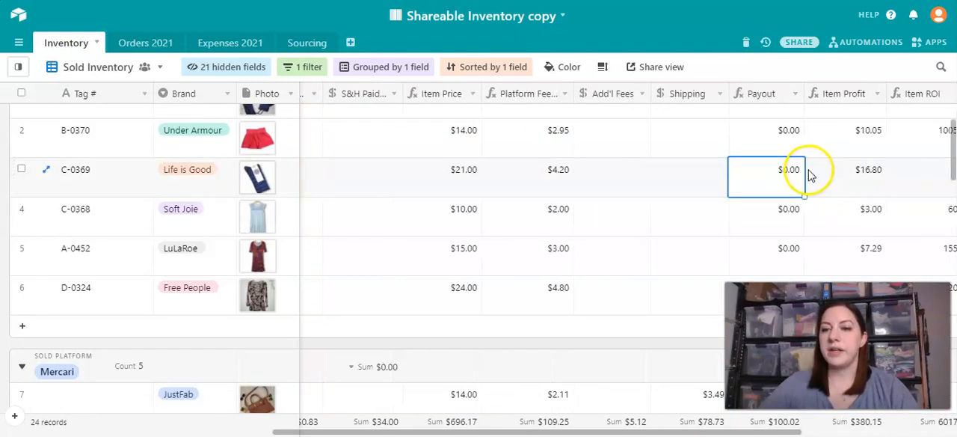
pyautogui.scroll(2, 649, 159)
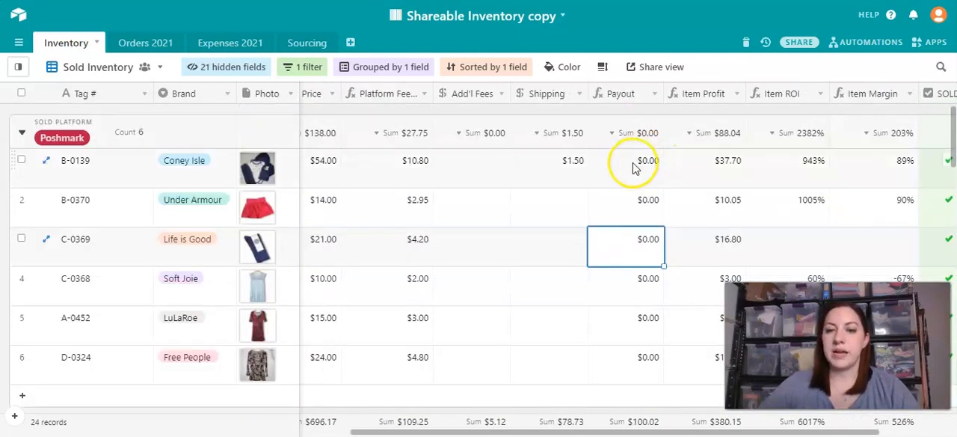
pyautogui.scroll(-2, 635, 162)
pyautogui.click(632, 136)
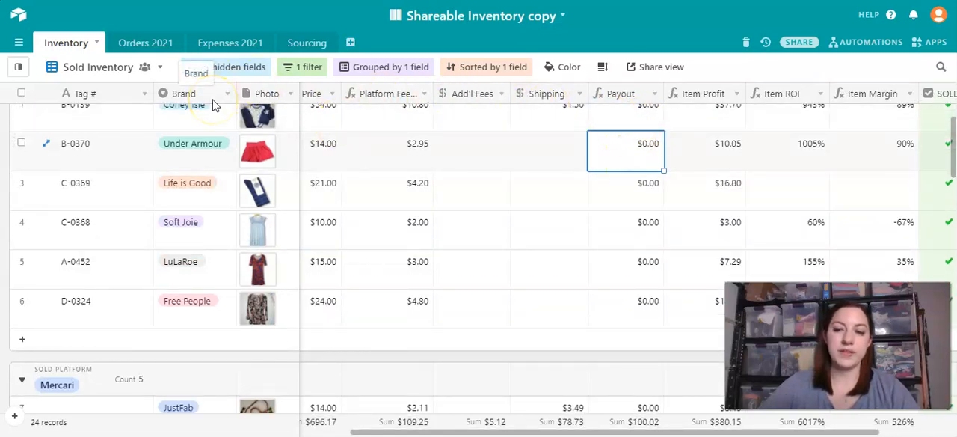
pyautogui.hscroll(-5, 444, 203)
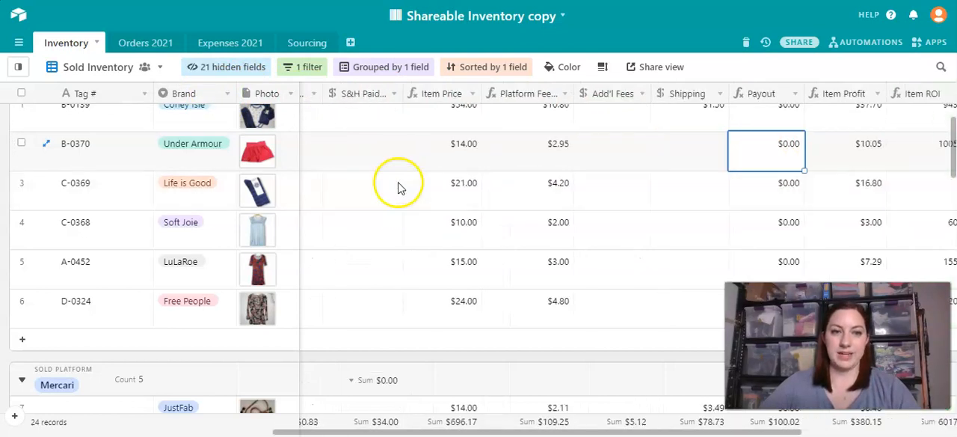
pyautogui.hscroll(-5, 390, 185)
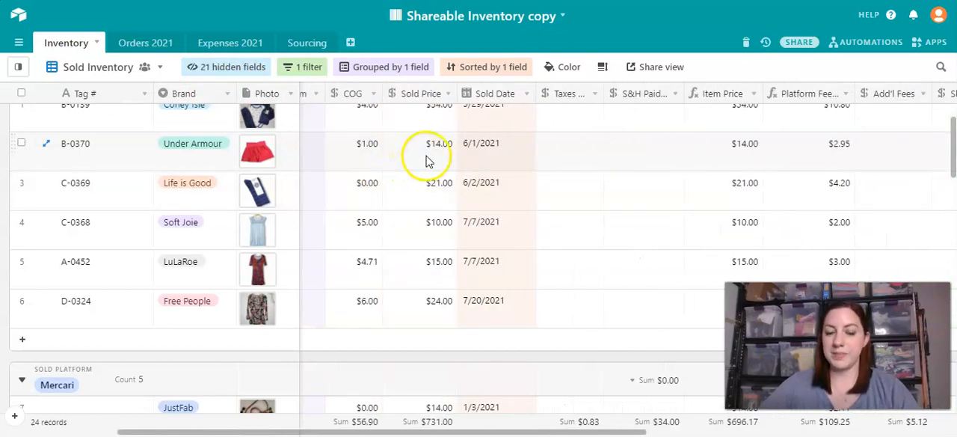
# - Inspect the formula behind the Payout field, focusing on its Shipping part, and leave it without saving
pyautogui.hscroll(10, 532, 164)
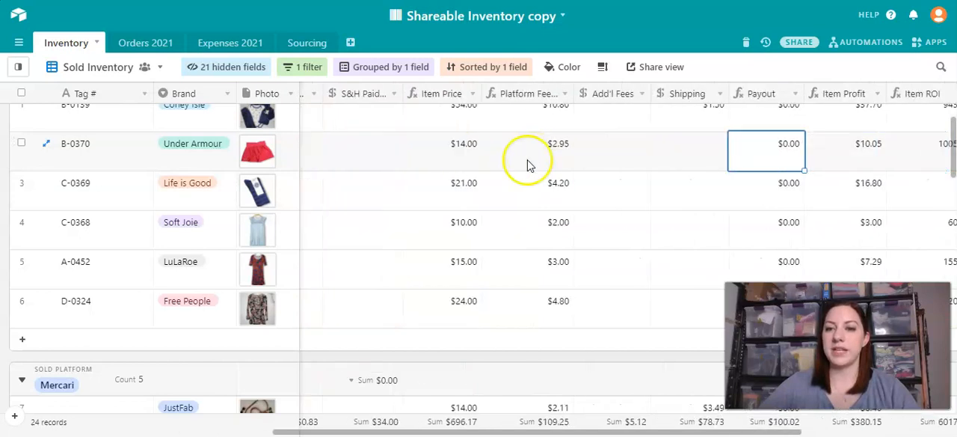
pyautogui.hscroll(2, 527, 164)
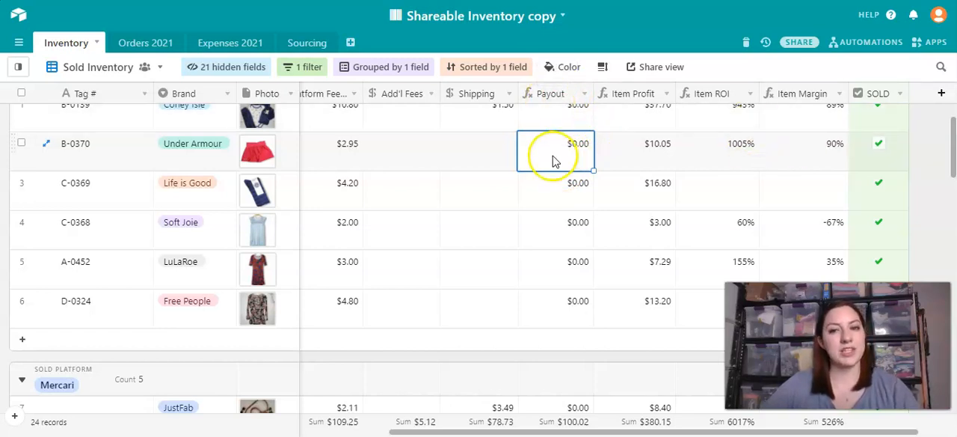
pyautogui.click(543, 100)
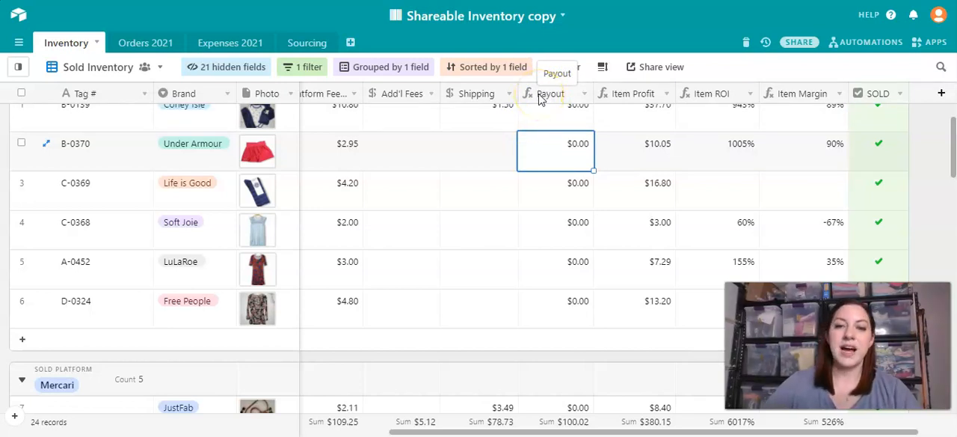
pyautogui.rightClick(541, 100)
pyautogui.click(557, 114)
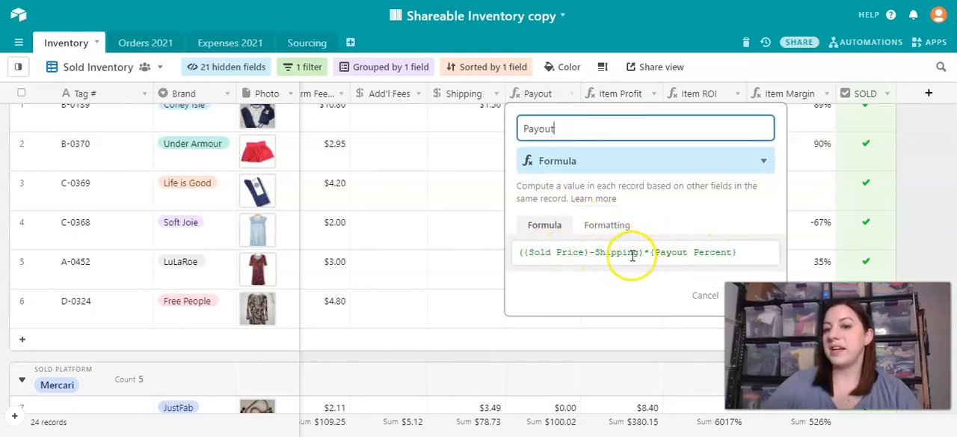
pyautogui.moveTo(640, 253); pyautogui.dragTo(614, 258)
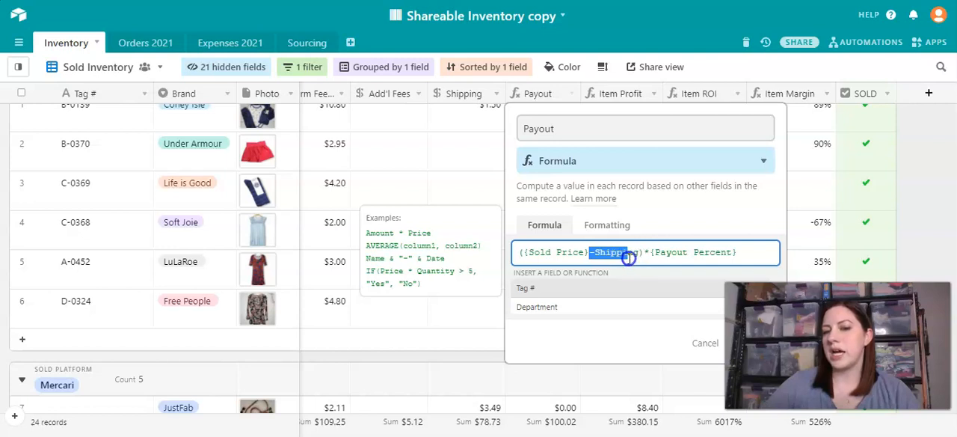
pyautogui.click(705, 342)
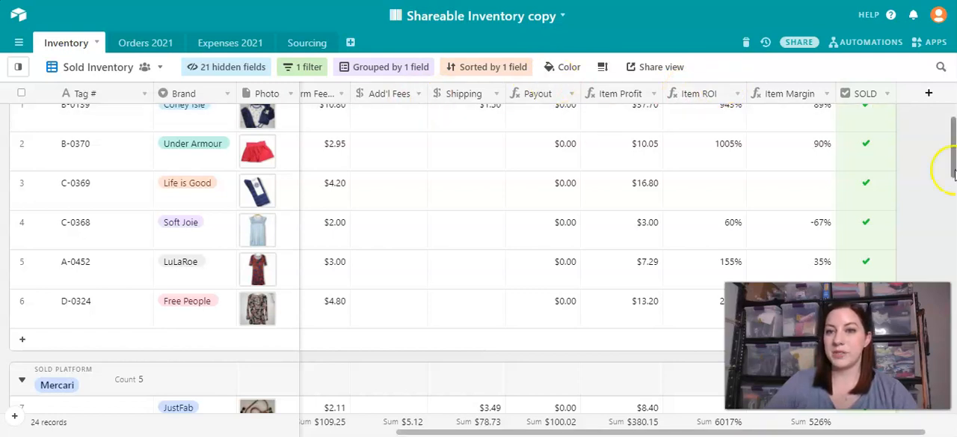
pyautogui.click(767, 42)
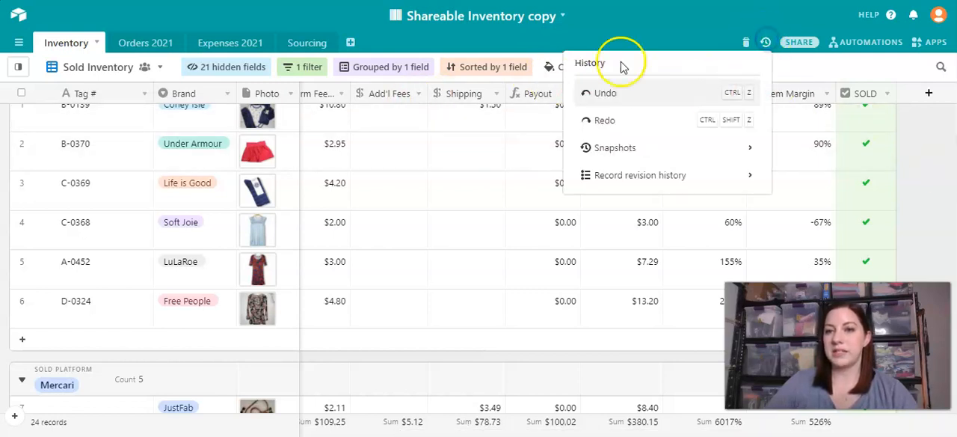
pyautogui.click(835, 70)
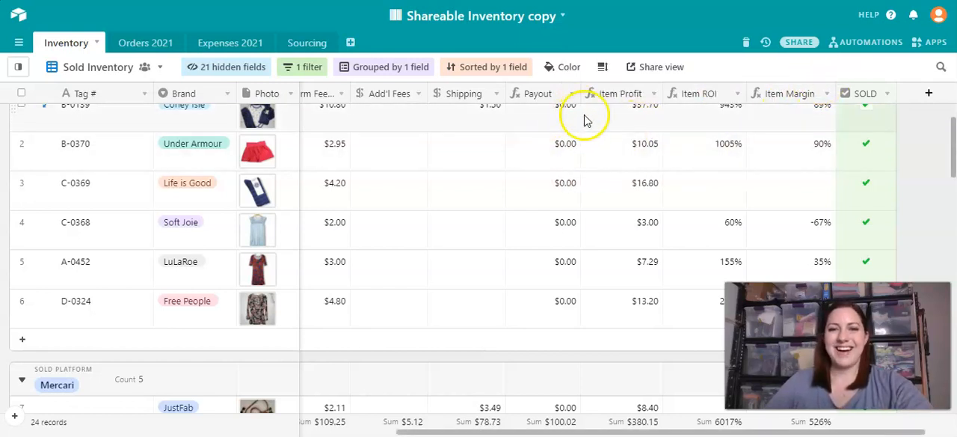
# - Review the Item Profit, Item ROI and Item Margin of item B-0139 in the Poshmark group
pyautogui.click(636, 123)
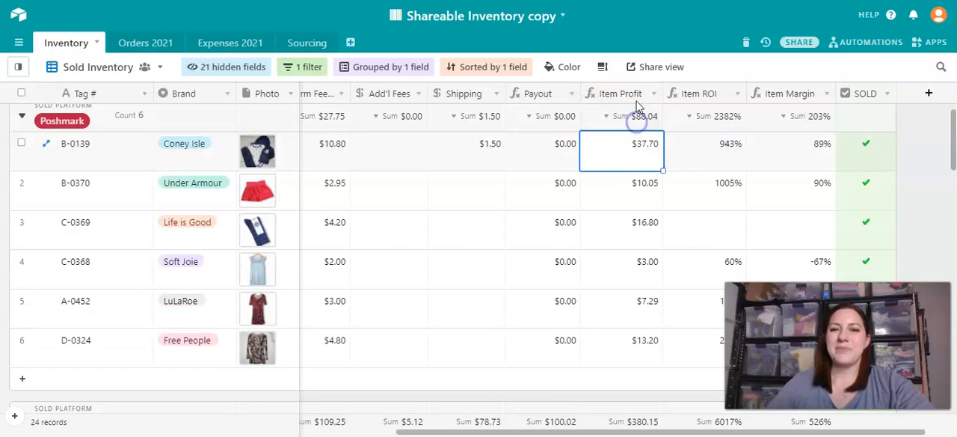
pyautogui.click(630, 152)
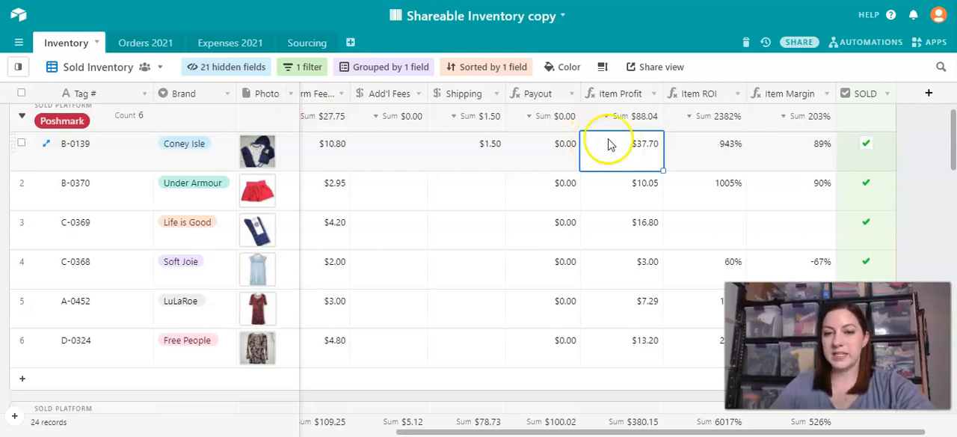
pyautogui.click(611, 155)
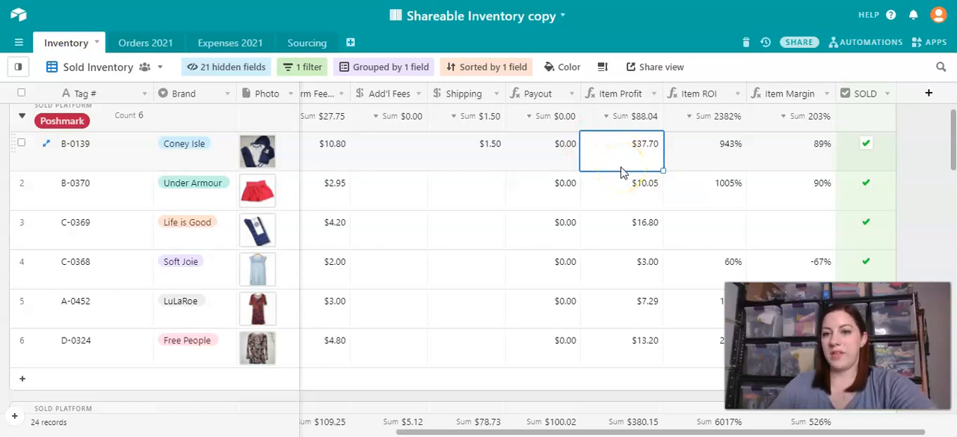
pyautogui.hscroll(2, 621, 172)
pyautogui.click(661, 152)
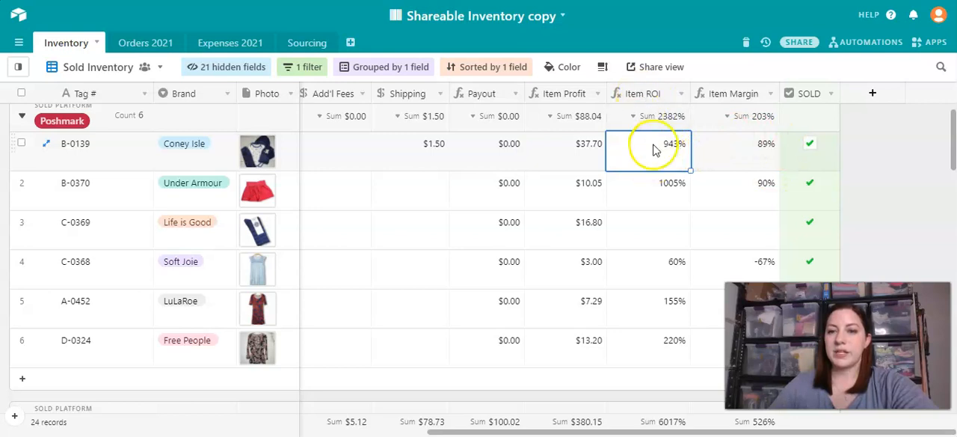
pyautogui.click(770, 156)
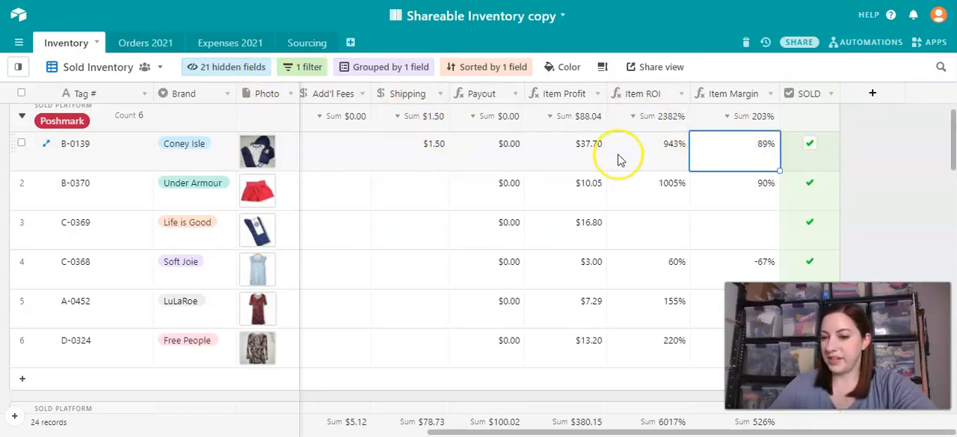
# - Look over the other sold-platform groups in Sold Inventory, from Ebay through Kidizen, and return to the Poshmark group
pyautogui.scroll(-10, 618, 160)
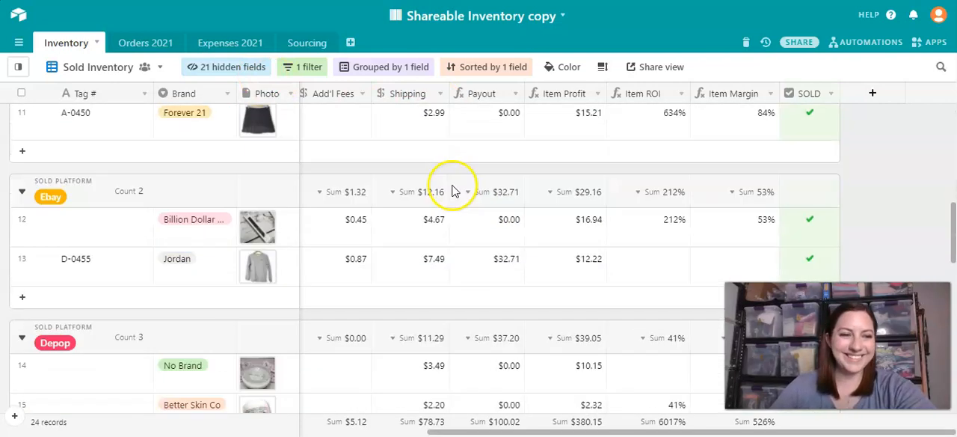
pyautogui.scroll(-5, 561, 201)
pyautogui.hscroll(-5, 503, 175)
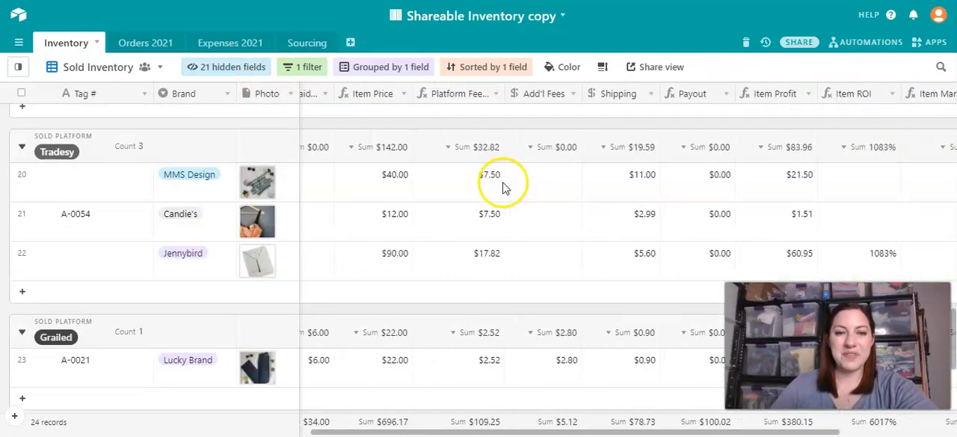
pyautogui.hscroll(-8, 490, 187)
pyautogui.scroll(-1, 490, 187)
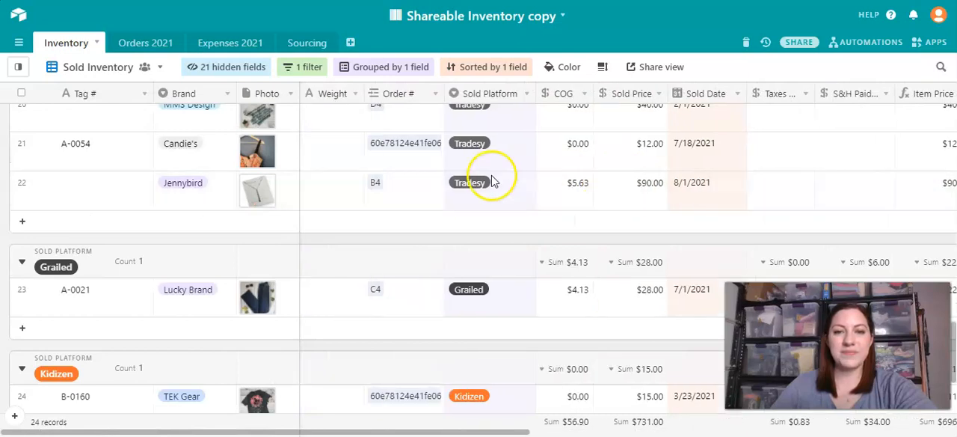
pyautogui.scroll(15, 486, 177)
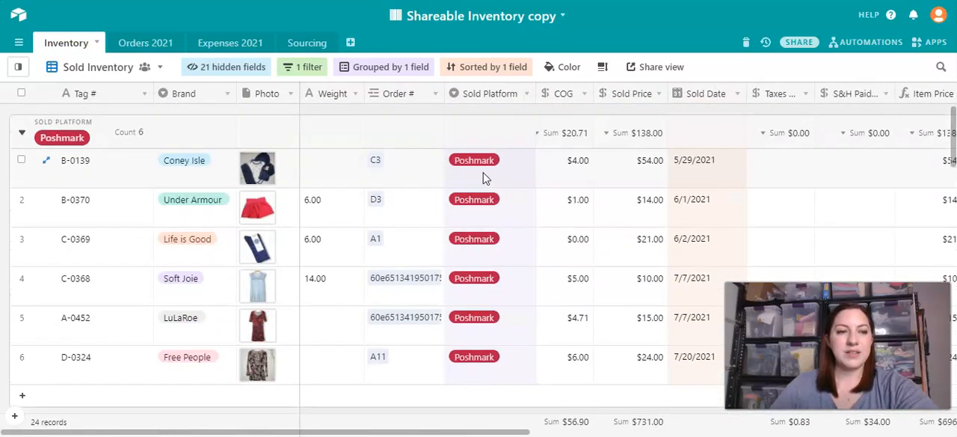
# - Switch the Inventory table to the Full Inventory view and hide the list of views
pyautogui.click(19, 67)
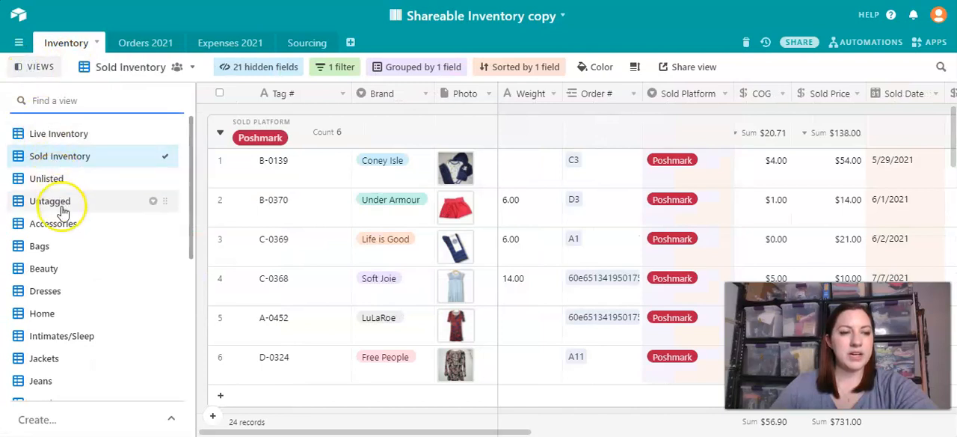
pyautogui.scroll(-1, 104, 308)
pyautogui.scroll(-5, 103, 308)
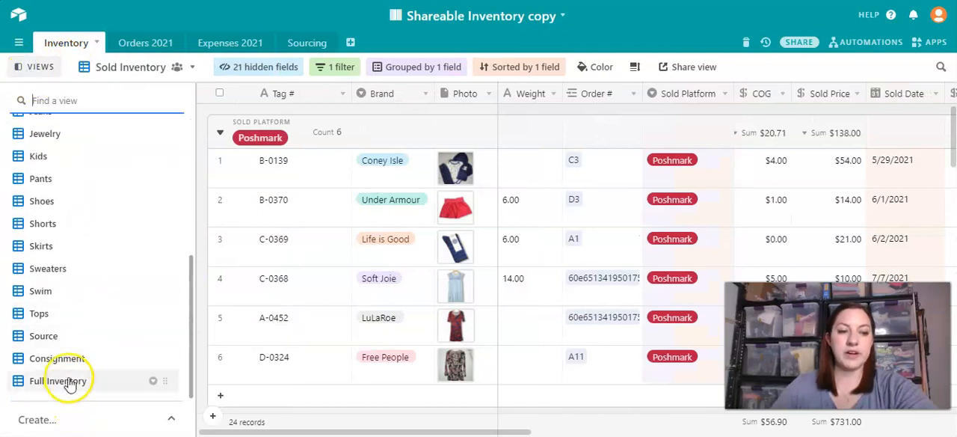
pyautogui.click(68, 380)
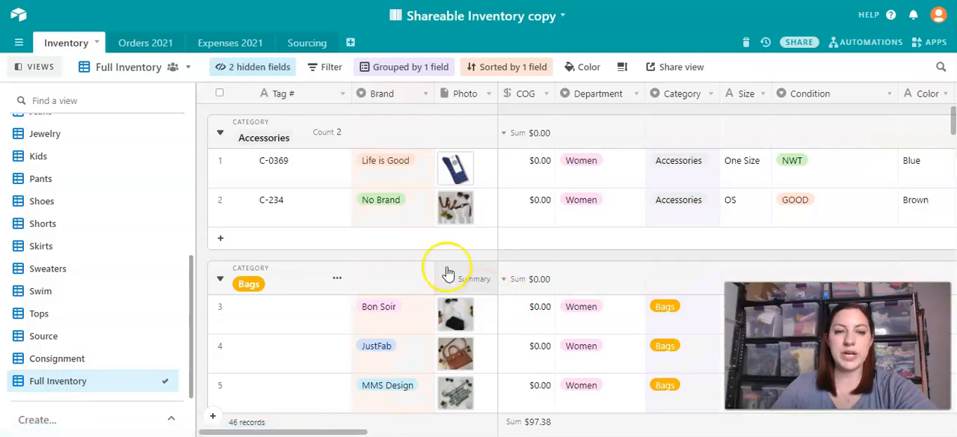
pyautogui.click(27, 66)
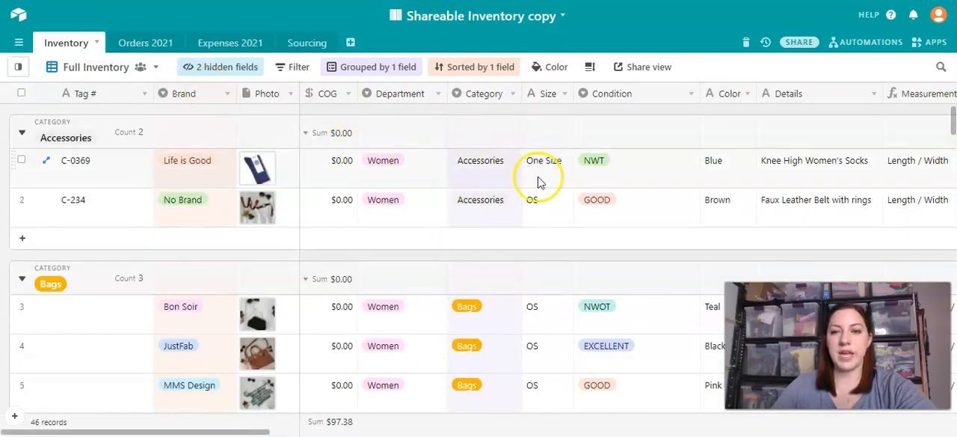
# - Look through all fields of the Full Inventory view, from COG to SOLD, down to the Dresses category and back
pyautogui.hscroll(2, 534, 185)
pyautogui.hscroll(6, 534, 185)
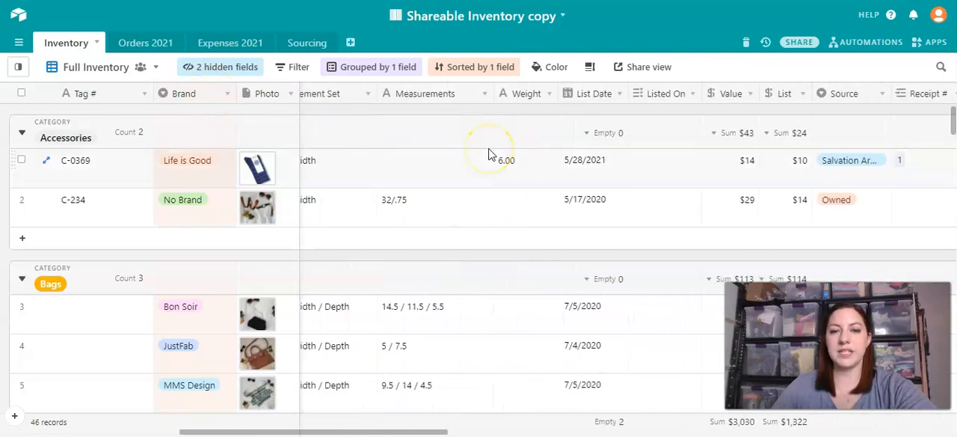
pyautogui.hscroll(10, 490, 154)
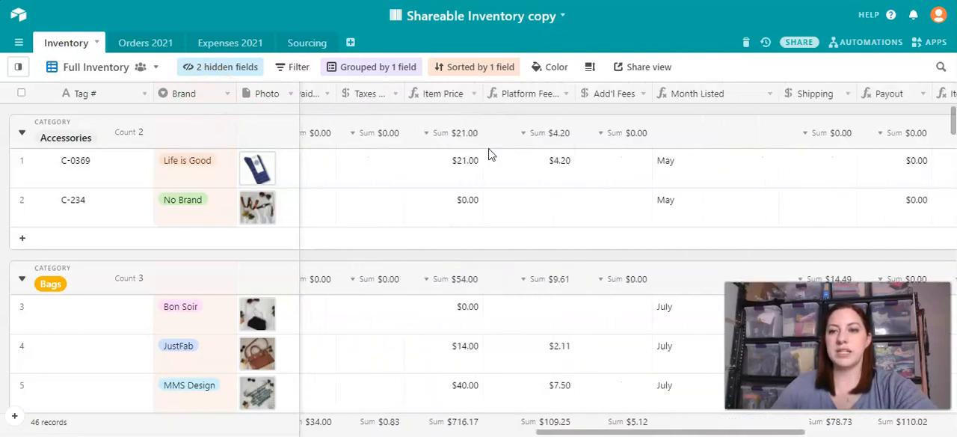
pyautogui.hscroll(5, 490, 154)
pyautogui.scroll(-10, 490, 154)
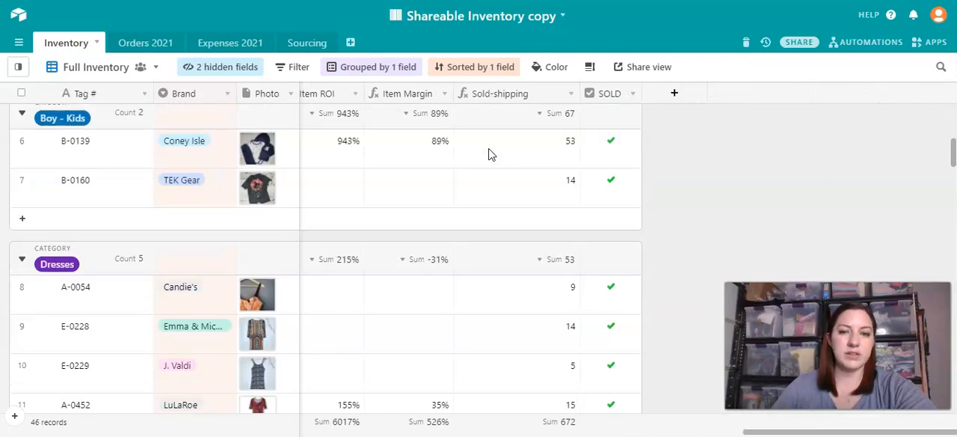
pyautogui.hscroll(-15, 462, 132)
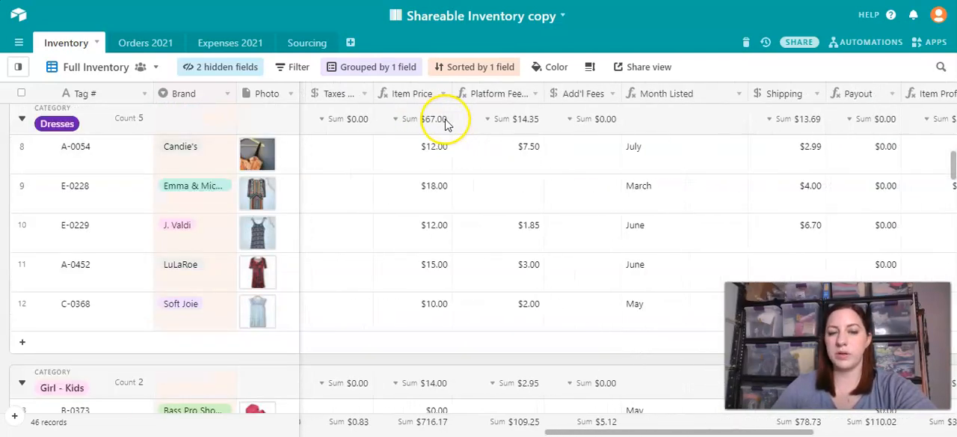
pyautogui.hscroll(-15, 430, 125)
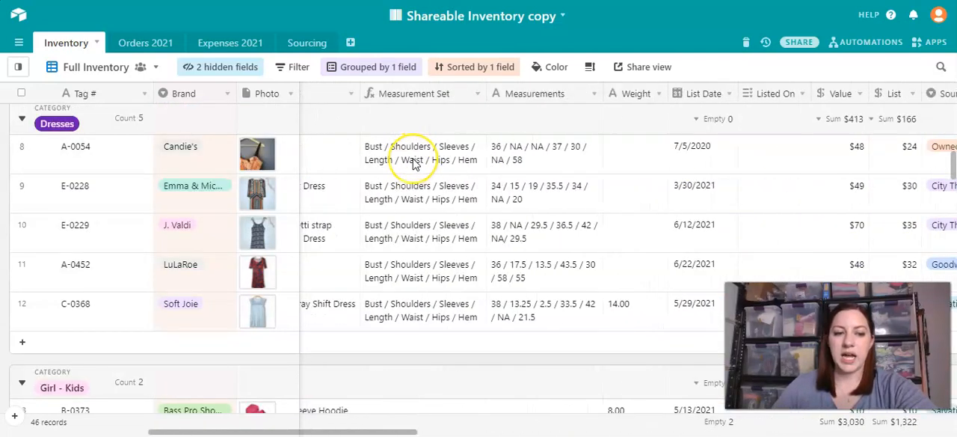
pyautogui.hscroll(-3, 415, 165)
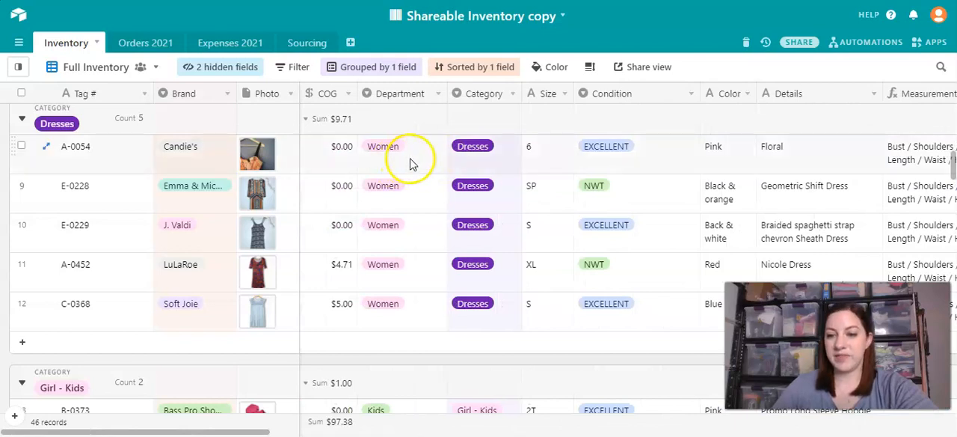
# - Look over the Inventory table's list of views, close it and go to the Orders 2021 table
pyautogui.click(49, 65)
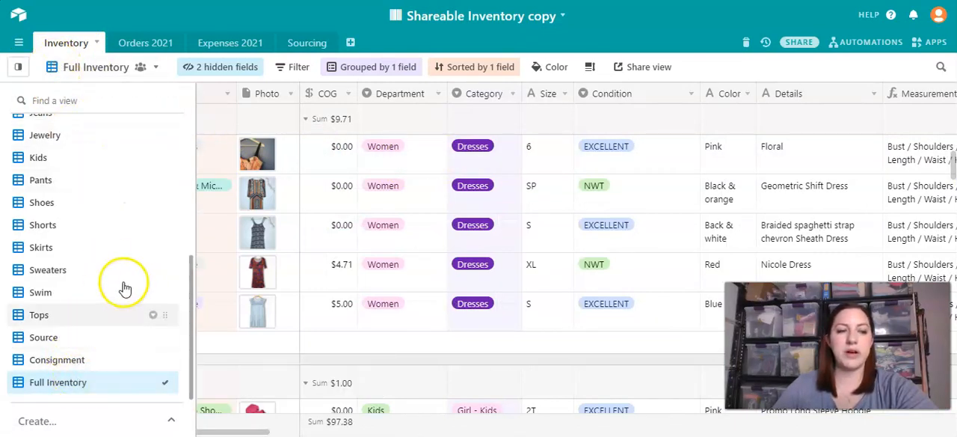
pyautogui.scroll(4, 71, 326)
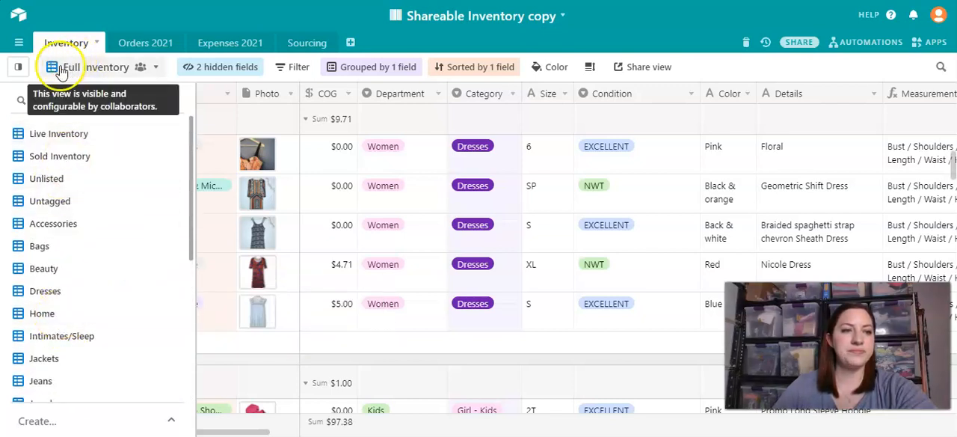
pyautogui.click(18, 67)
pyautogui.click(142, 47)
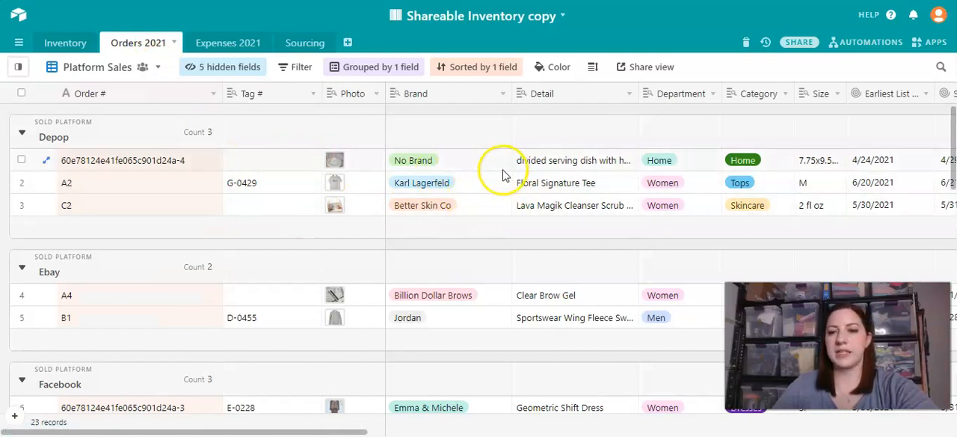
# - Review the Platform Sales groups and check the photos and Order # of the Poshmark order combining A-0452 and C-0368
pyautogui.hscroll(5, 491, 174)
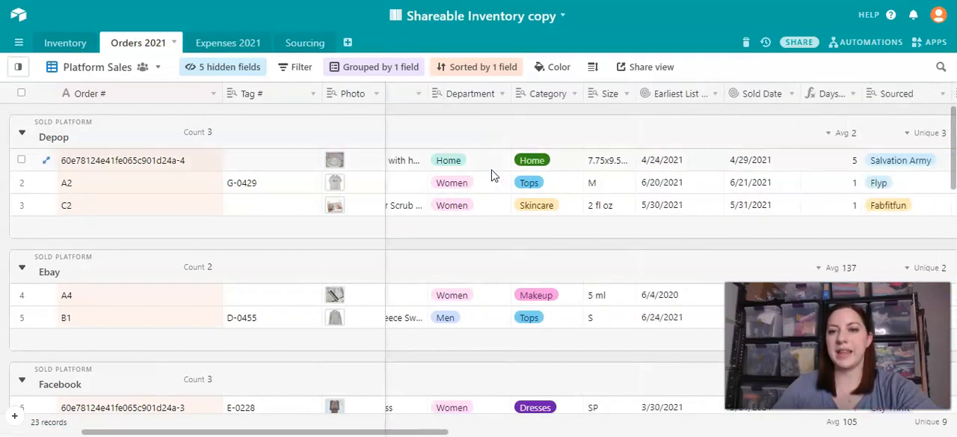
pyautogui.hscroll(-5, 491, 174)
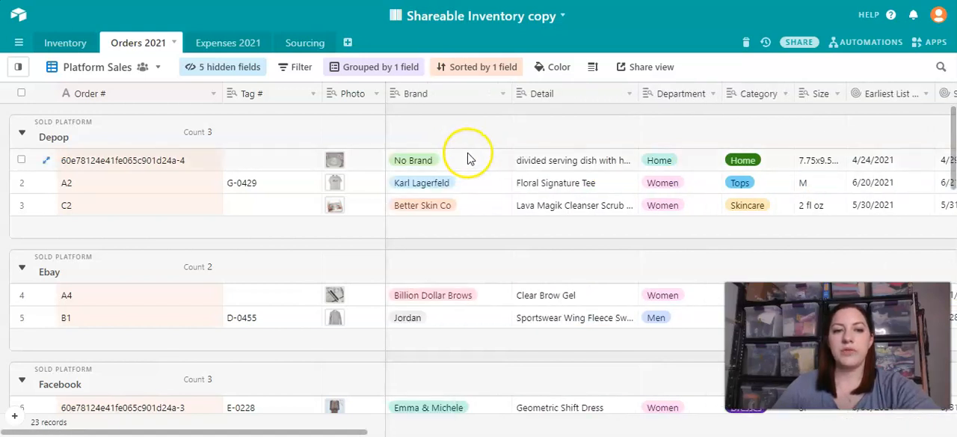
pyautogui.scroll(-3, 447, 215)
pyautogui.scroll(-5, 441, 219)
pyautogui.scroll(-3, 439, 219)
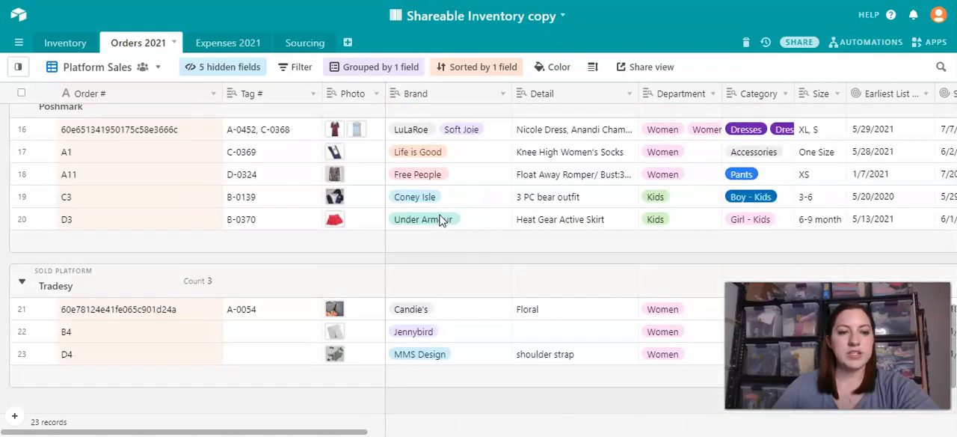
pyautogui.click(364, 134)
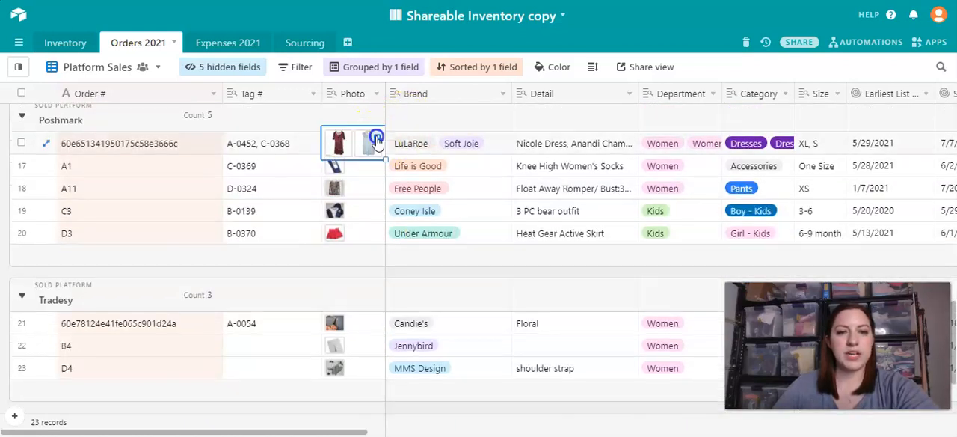
pyautogui.click(93, 143)
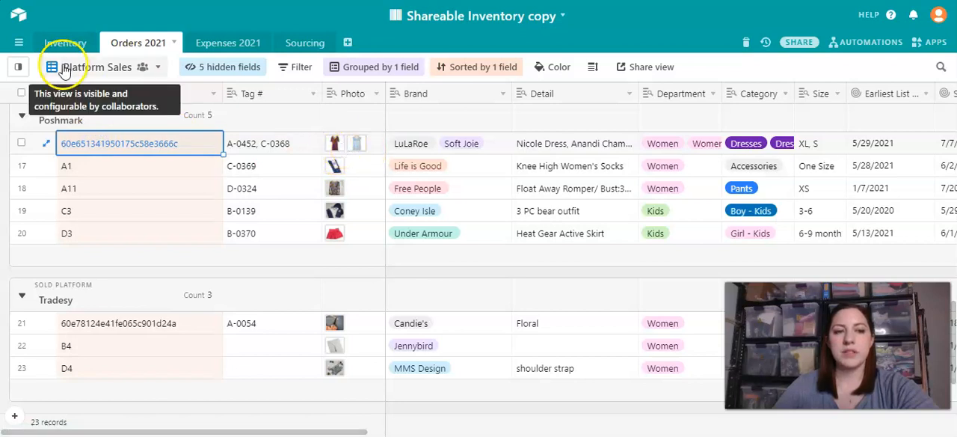
# - Review the item details of the Poshmark order combining A-0452 and C-0368, from Tag # and Photo through Brand and Detail to Sourced
pyautogui.moveTo(20, 68)
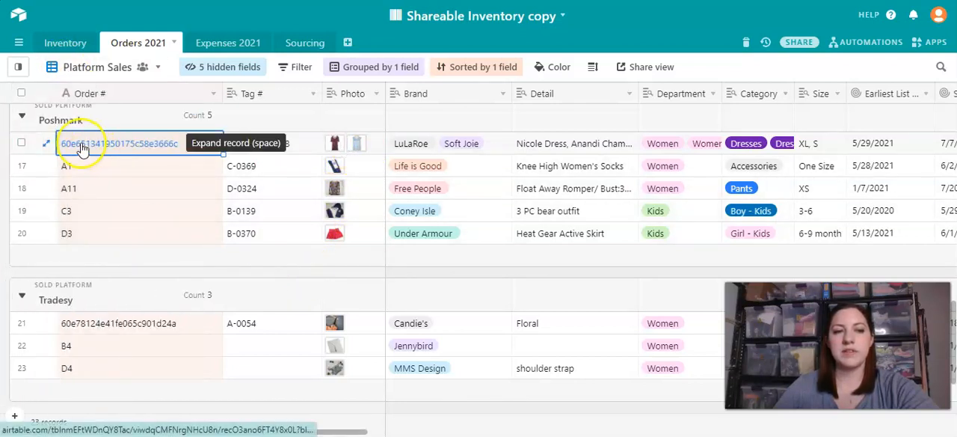
pyautogui.click(275, 151)
pyautogui.click(378, 152)
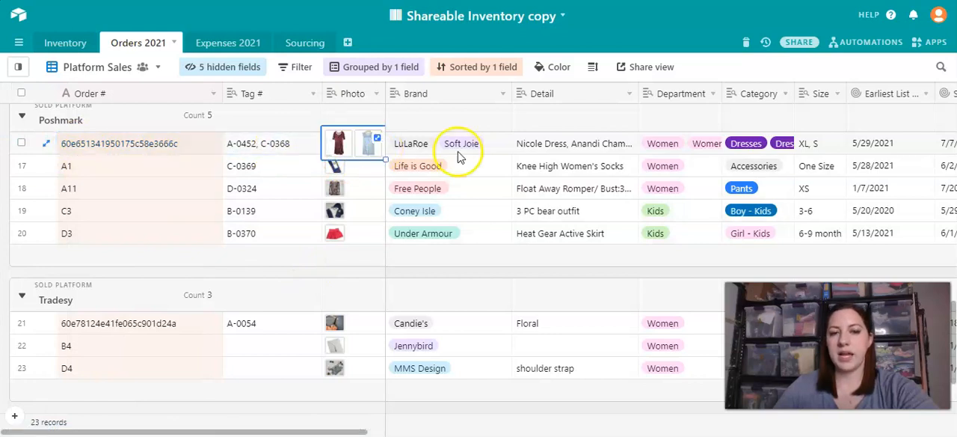
pyautogui.click(491, 149)
pyautogui.click(551, 145)
pyautogui.hscroll(3, 551, 150)
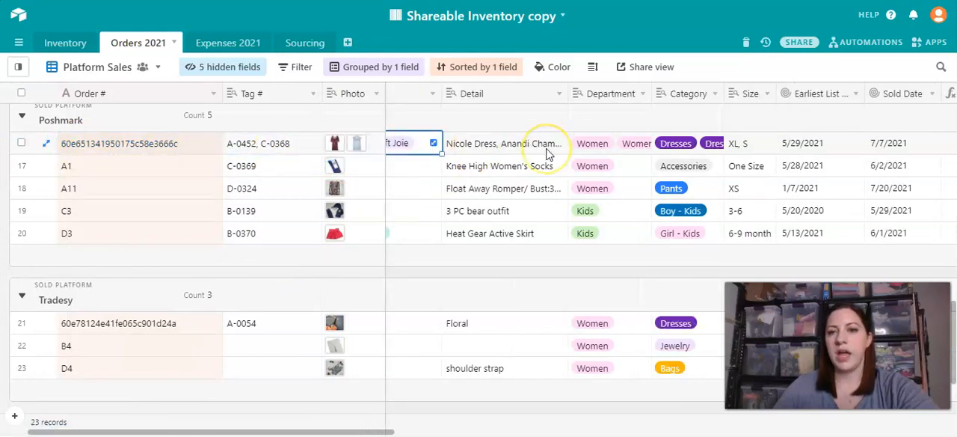
pyautogui.hscroll(5, 546, 153)
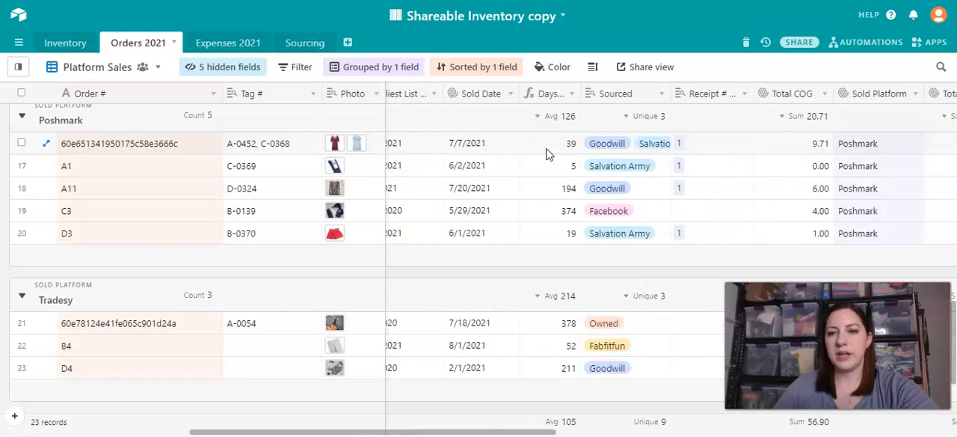
pyautogui.hscroll(5, 587, 149)
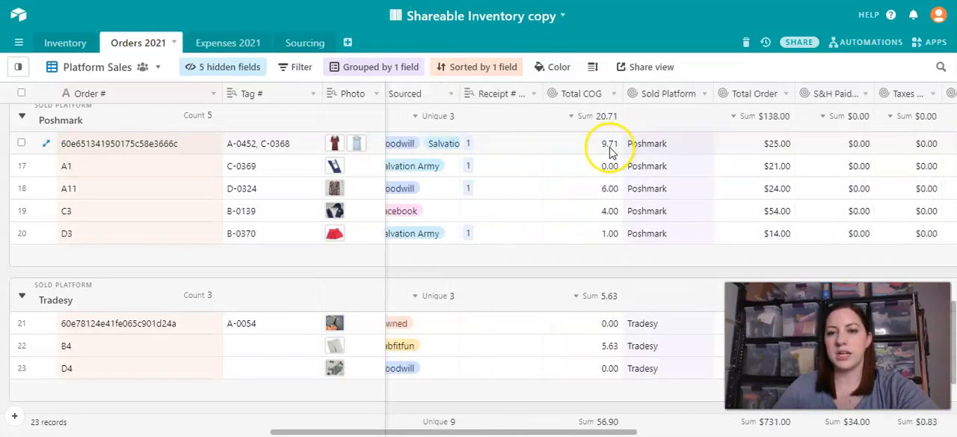
# - Check the Total COG, Sold Platform and Total Order values of the combined Poshmark order
pyautogui.click(582, 152)
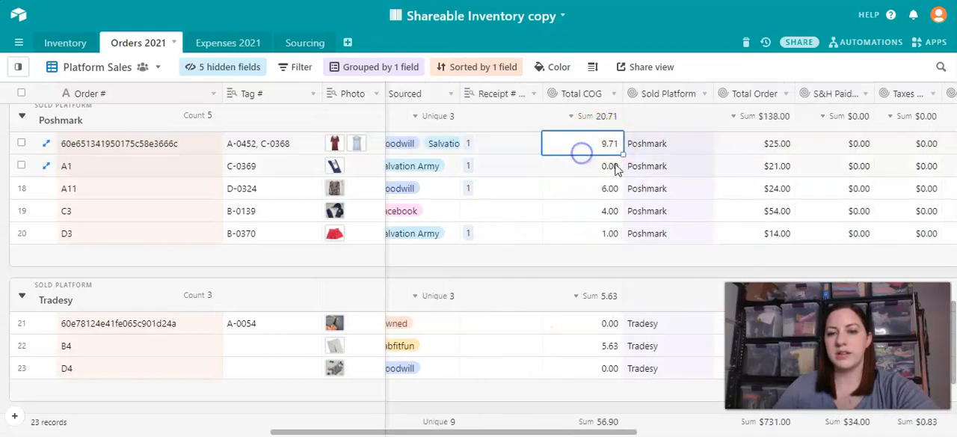
pyautogui.click(693, 149)
pyautogui.hscroll(2, 691, 148)
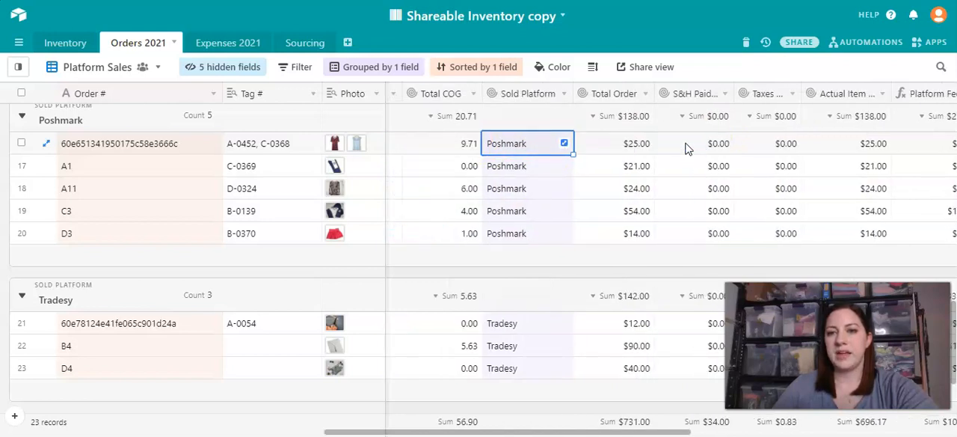
pyautogui.click(615, 148)
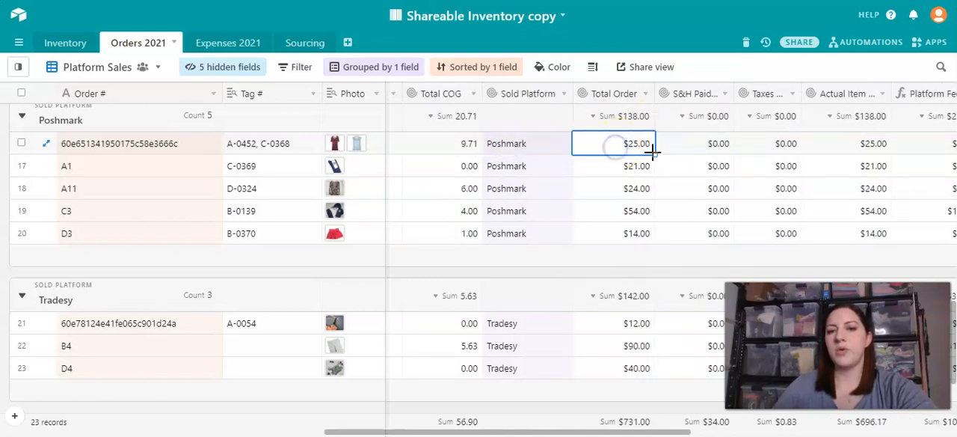
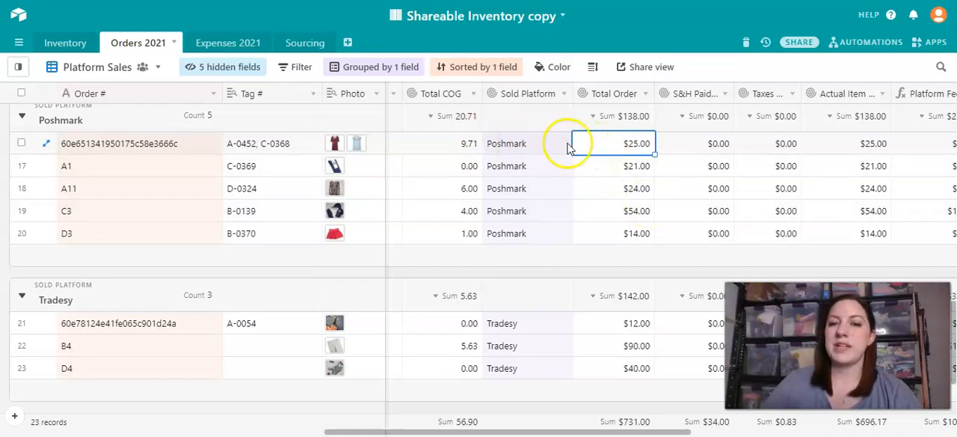
# - Check the S&H Paid, Taxes and Actual Item values of the Poshmark order combining A-0452 and C-0368
pyautogui.hscroll(6, 682, 149)
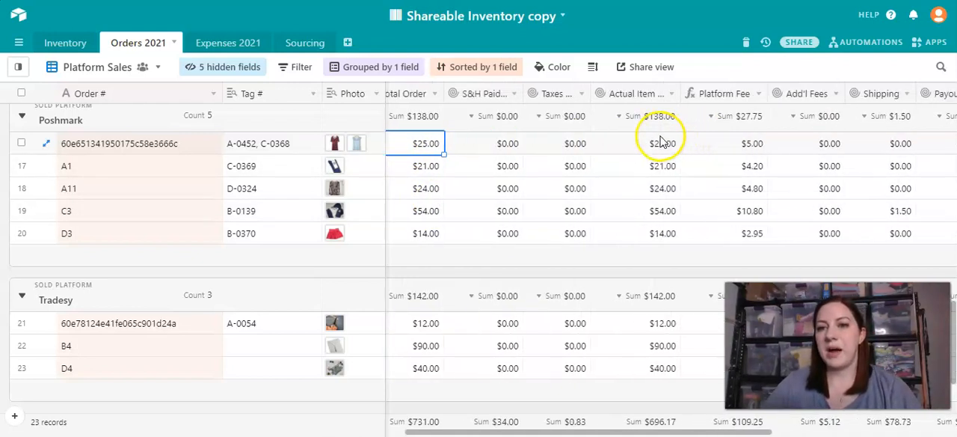
pyautogui.click(436, 148)
pyautogui.click(523, 147)
pyautogui.click(458, 143)
pyautogui.click(519, 145)
pyautogui.click(585, 145)
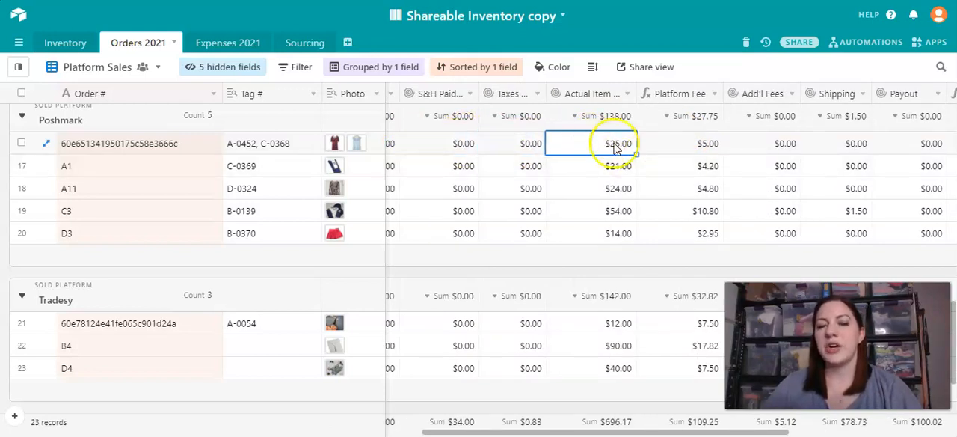
# - Check the combined Poshmark order's Platform Fee, Add'l Fees, Shipping and Payout, through to its Profit, ROI and Gross Margin
pyautogui.click(684, 147)
pyautogui.click(750, 146)
pyautogui.click(842, 149)
pyautogui.click(921, 146)
pyautogui.hscroll(3, 919, 149)
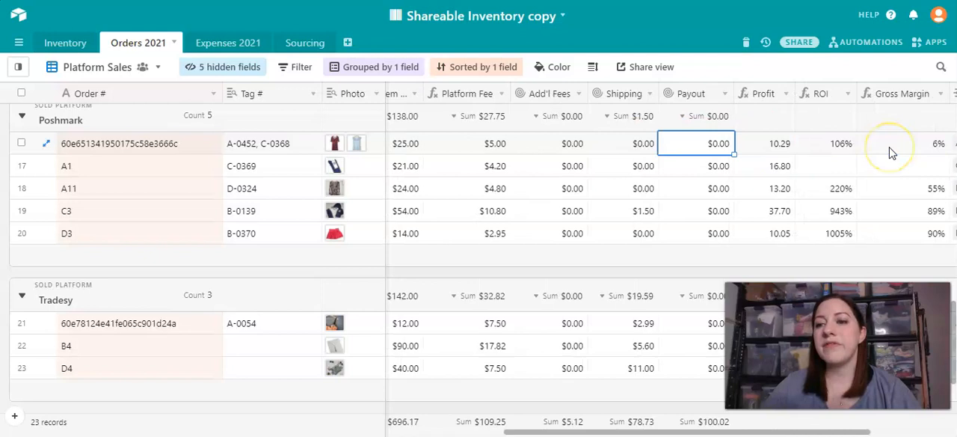
pyautogui.hscroll(2, 890, 152)
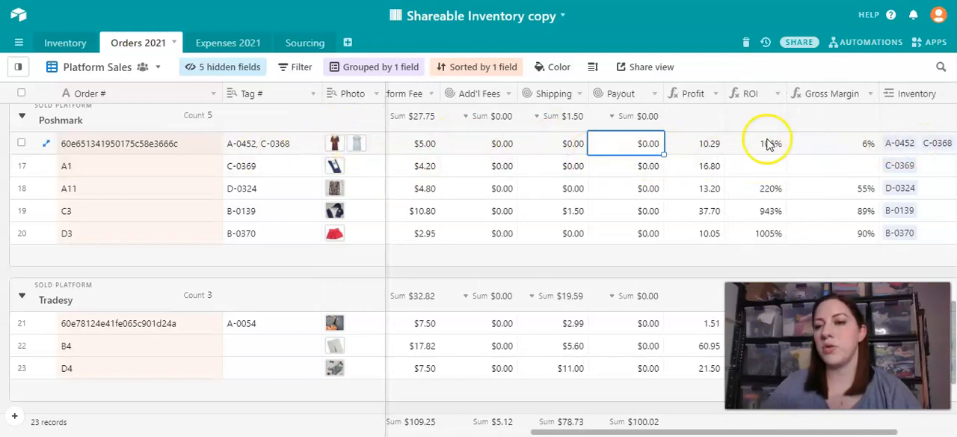
pyautogui.click(813, 147)
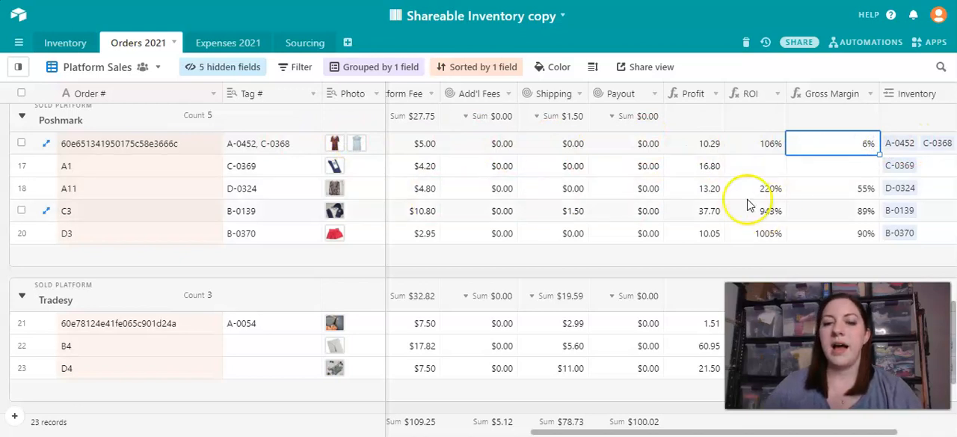
# - Look back over the item details, dates and sourcing of the orders in the Poshmark and Tradesy groups
pyautogui.hscroll(-10, 546, 160)
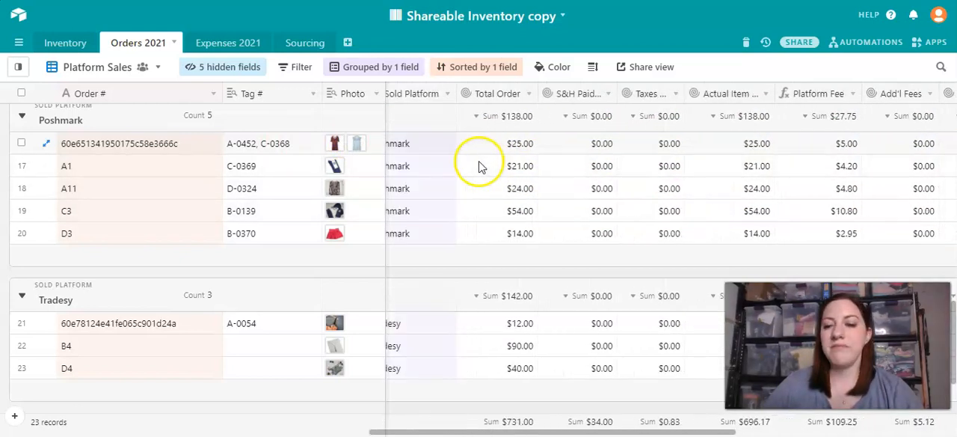
pyautogui.hscroll(-12, 479, 166)
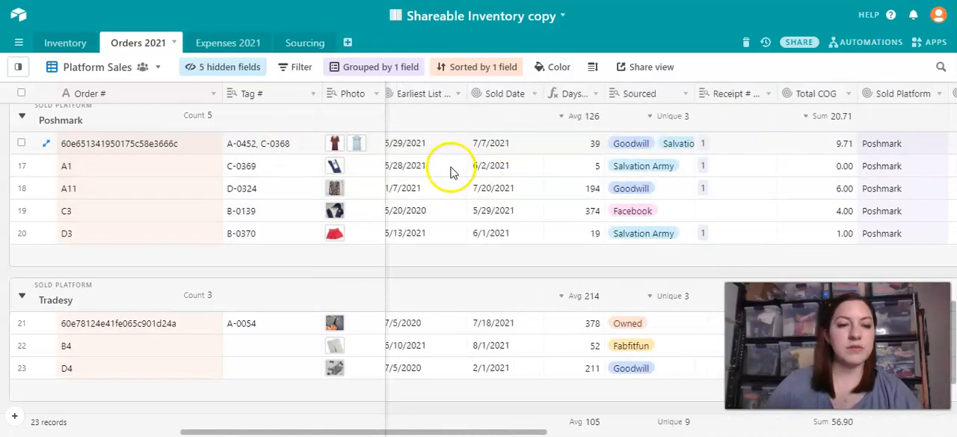
pyautogui.hscroll(-12, 451, 172)
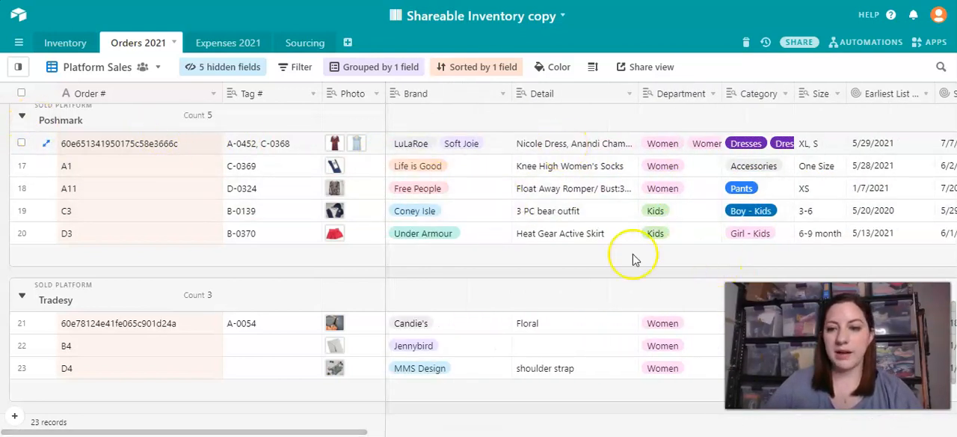
pyautogui.scroll(-2, 395, 189)
pyautogui.click(421, 219)
pyautogui.click(298, 230)
pyautogui.hscroll(10, 778, 243)
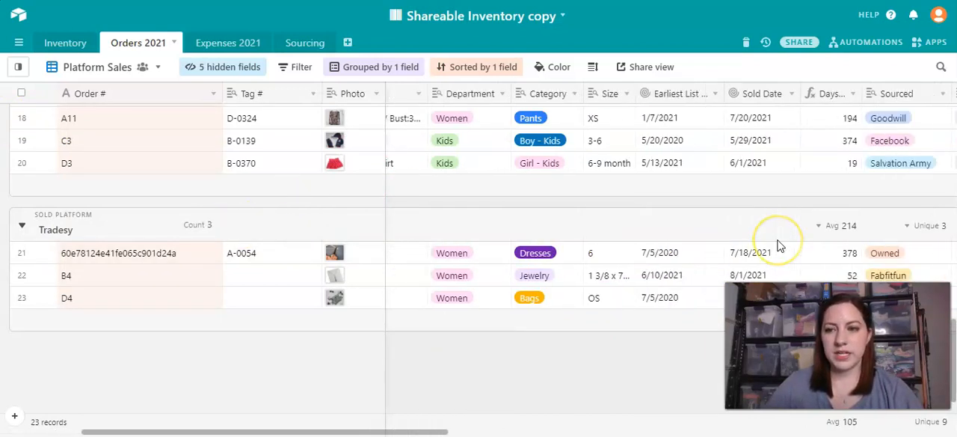
# - Review the Poshmark group's summary totals for Total COG, Total Order, S&H Paid and the fee columns
pyautogui.scroll(4, 691, 202)
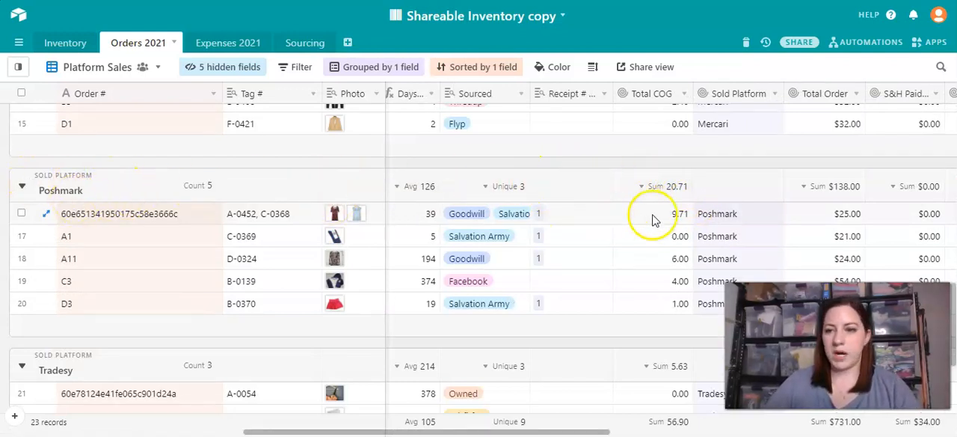
pyautogui.hscroll(4, 698, 188)
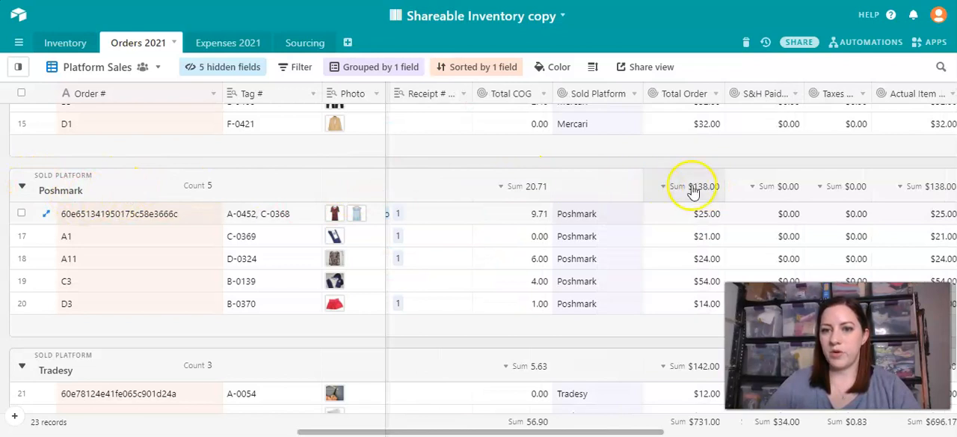
pyautogui.click(695, 187)
pyautogui.click(777, 191)
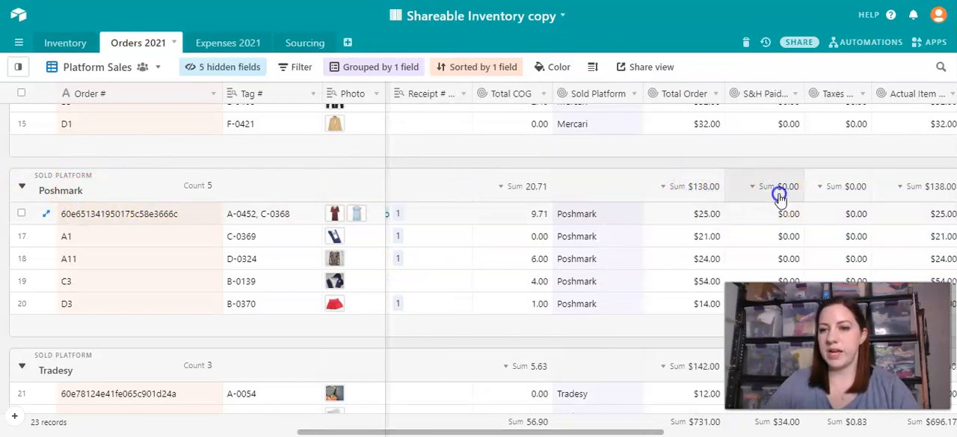
pyautogui.hscroll(10, 916, 209)
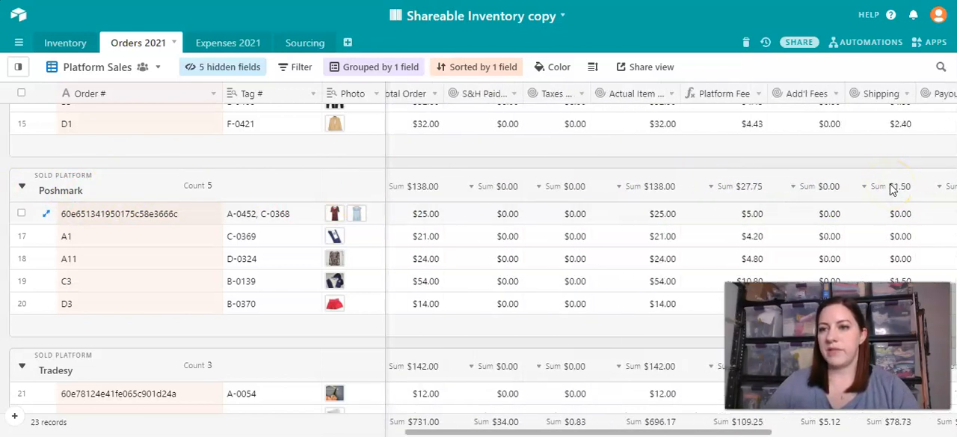
# - Set the summary of the Profit field to Sum in the Platform Sales view
pyautogui.hscroll(4, 892, 188)
pyautogui.click(800, 185)
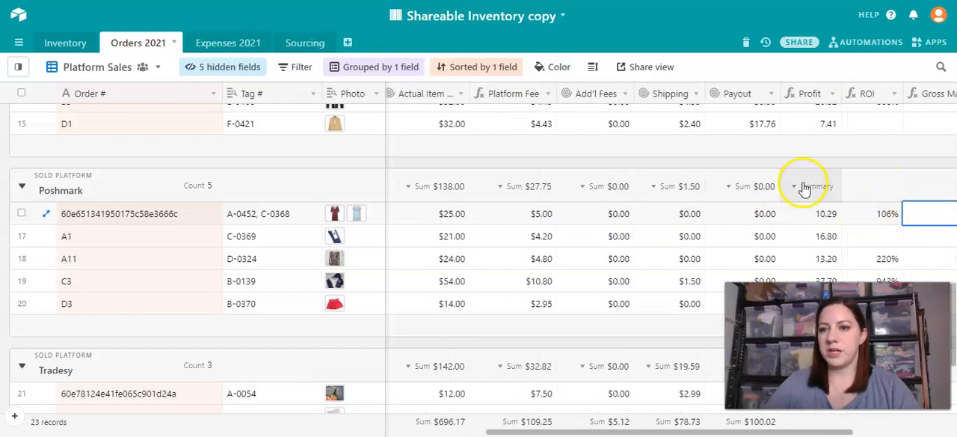
pyautogui.click(781, 234)
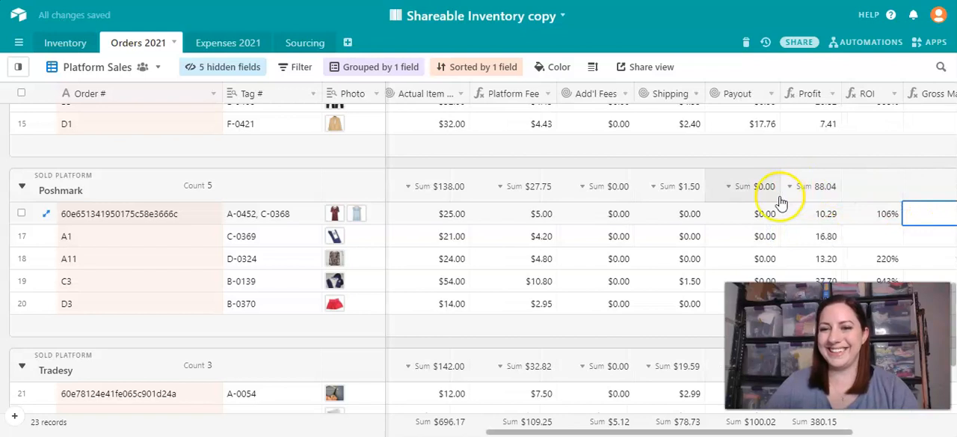
# - Collapse the Poshmark, Tradesy, Mercari and Kidizen groups to compare their fee, shipping and profit totals
pyautogui.hscroll(-8, 797, 182)
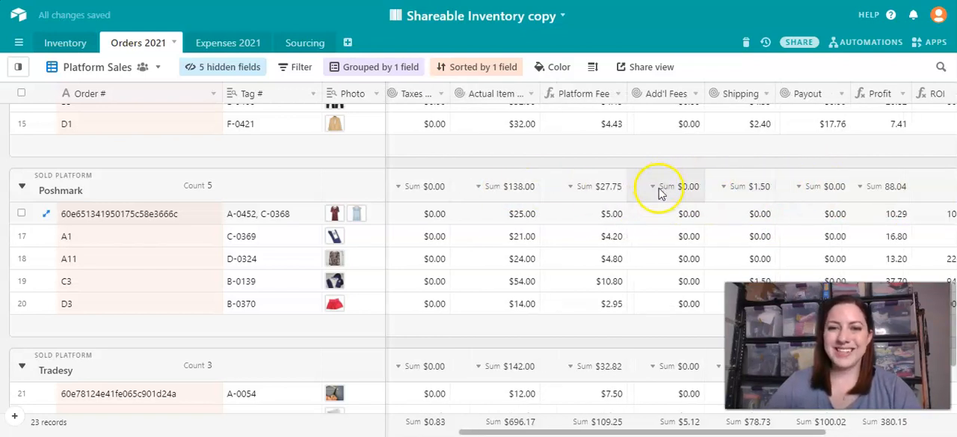
pyautogui.click(22, 186)
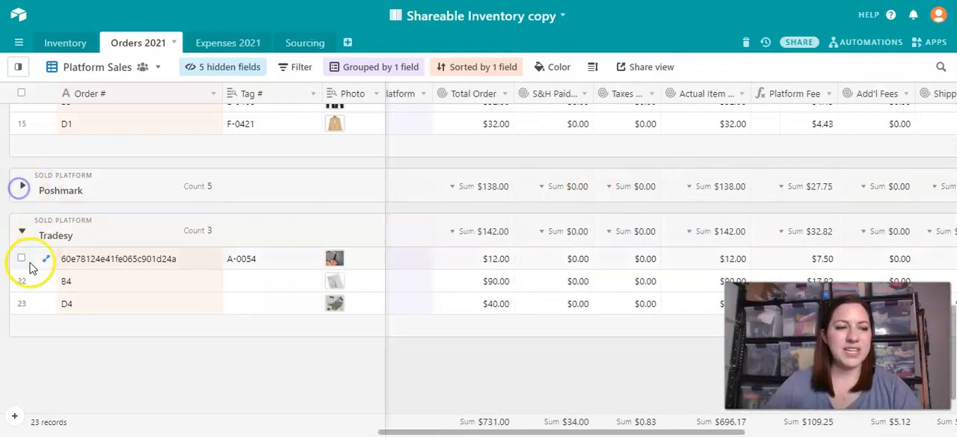
pyautogui.click(21, 230)
pyautogui.click(22, 215)
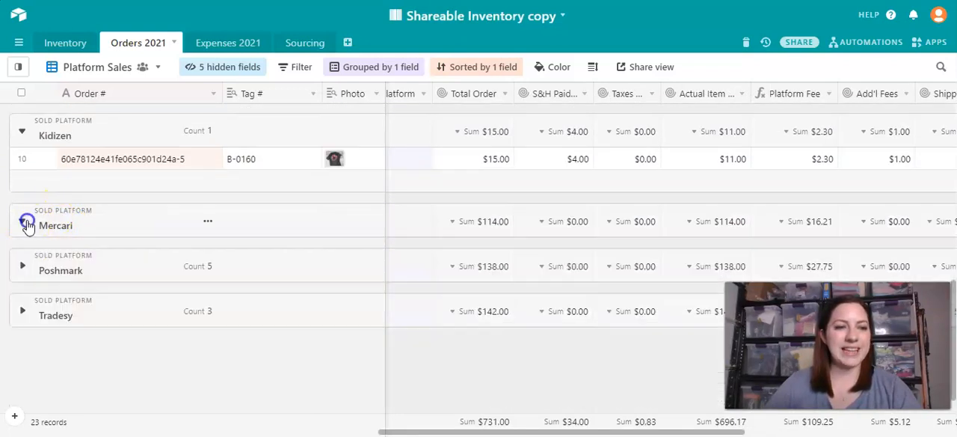
pyautogui.click(23, 131)
pyautogui.hscroll(5, 491, 228)
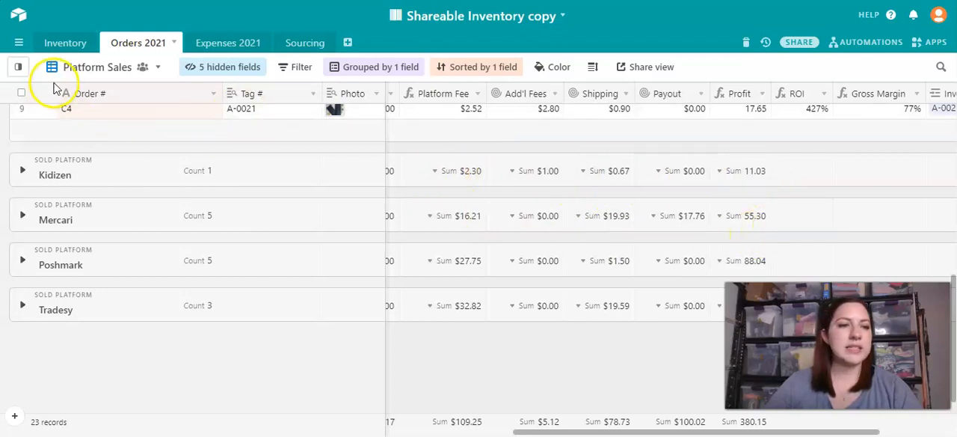
# - Switch to the Monthly Sales view and review the orders and totals grouped by month sold
pyautogui.moveTo(19, 71)
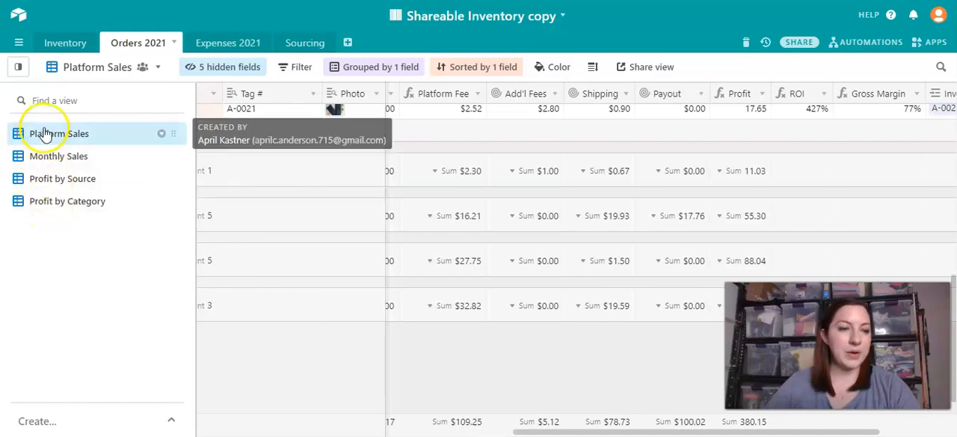
pyautogui.click(43, 155)
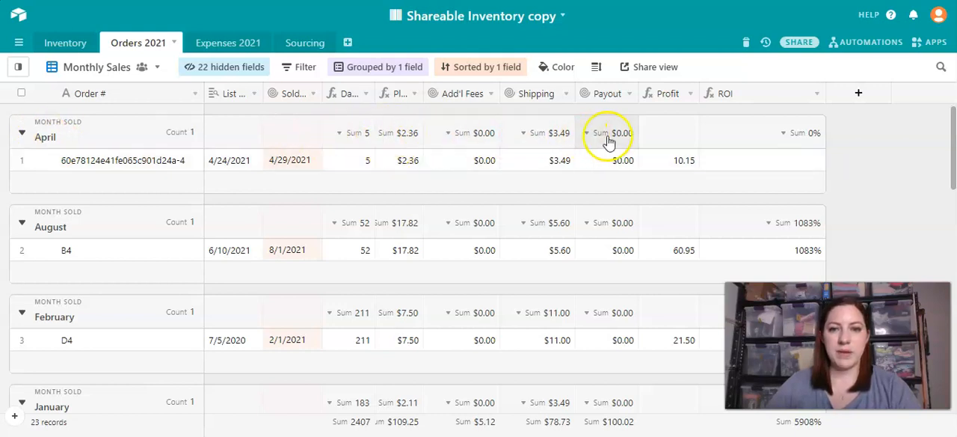
pyautogui.scroll(-1, 120, 194)
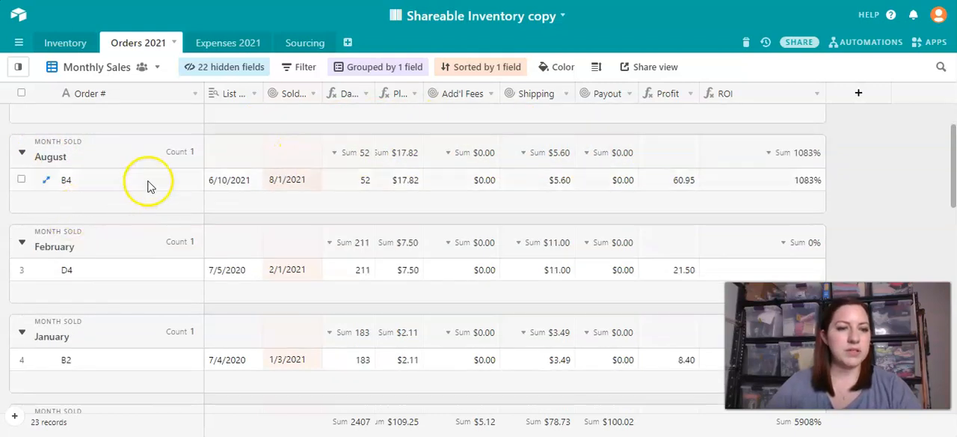
pyautogui.scroll(-1, 149, 299)
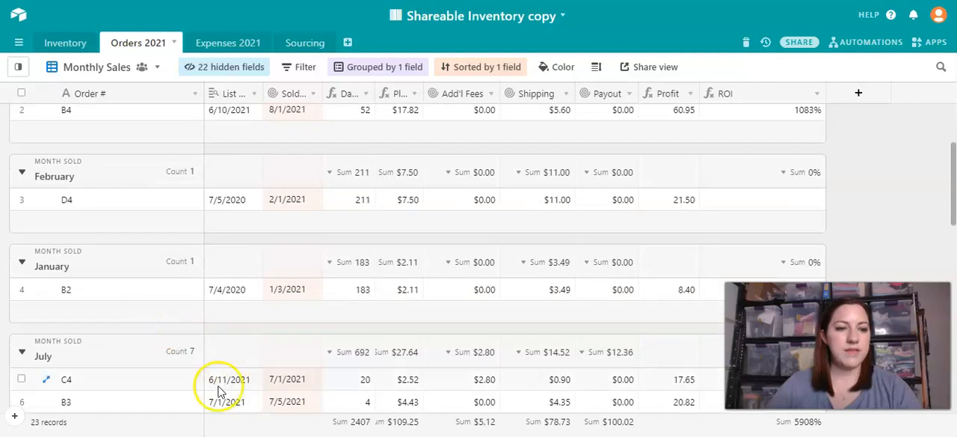
pyautogui.scroll(-1, 299, 363)
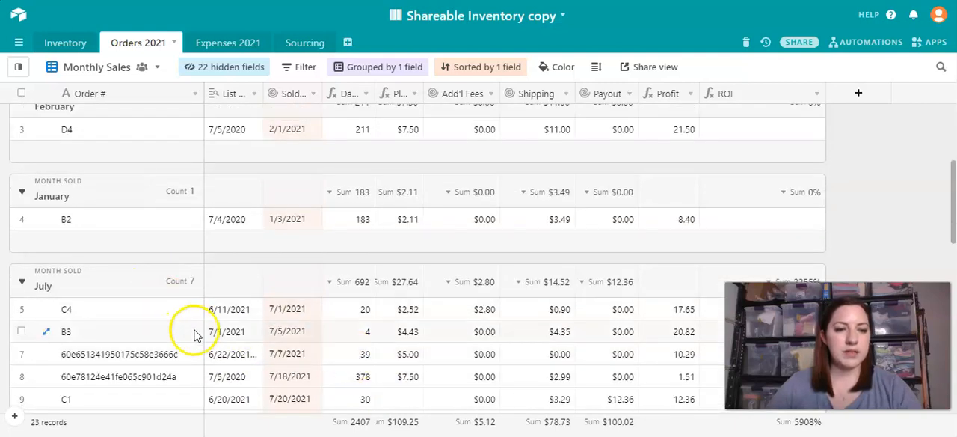
# - Switch to the Profit by Source view, close the list of views and review the profit for each source
pyautogui.click(25, 71)
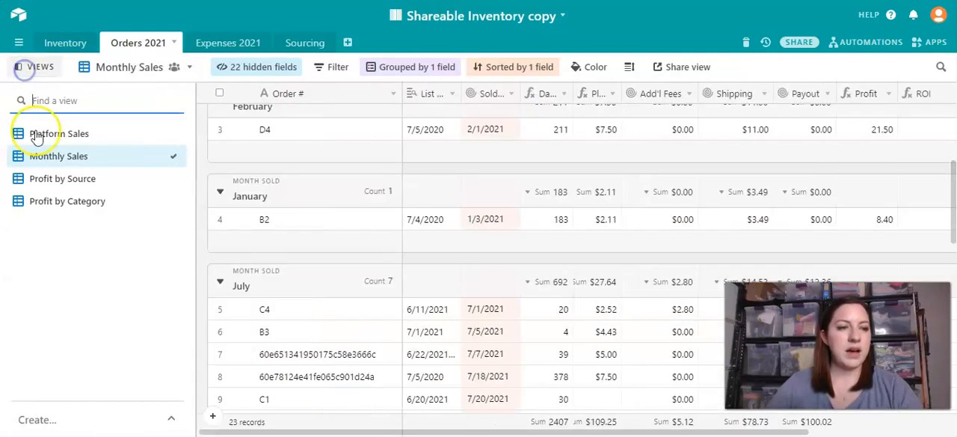
pyautogui.click(55, 178)
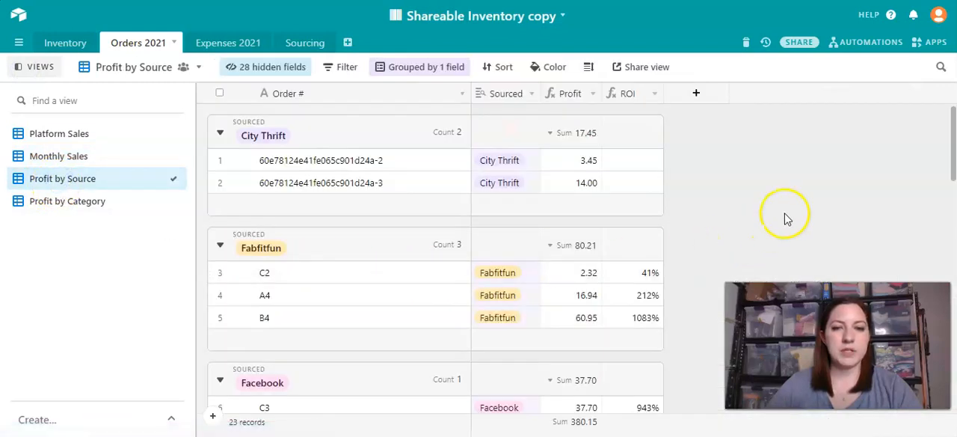
pyautogui.click(16, 66)
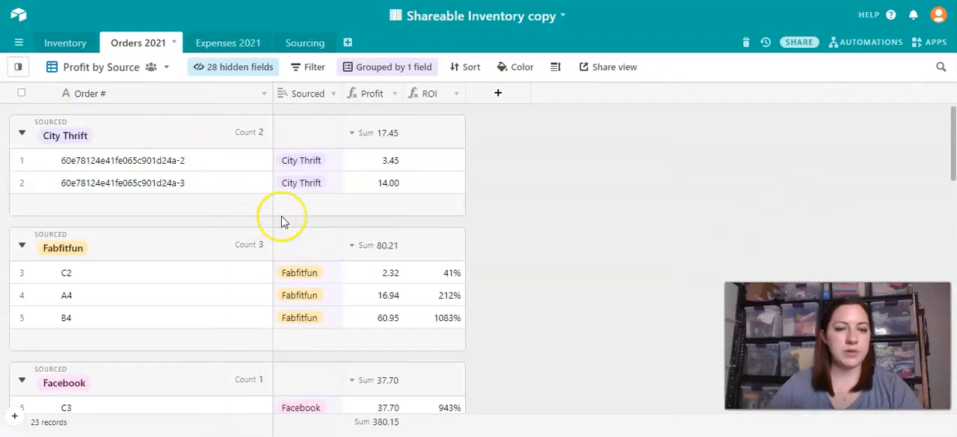
pyautogui.scroll(-1, 281, 221)
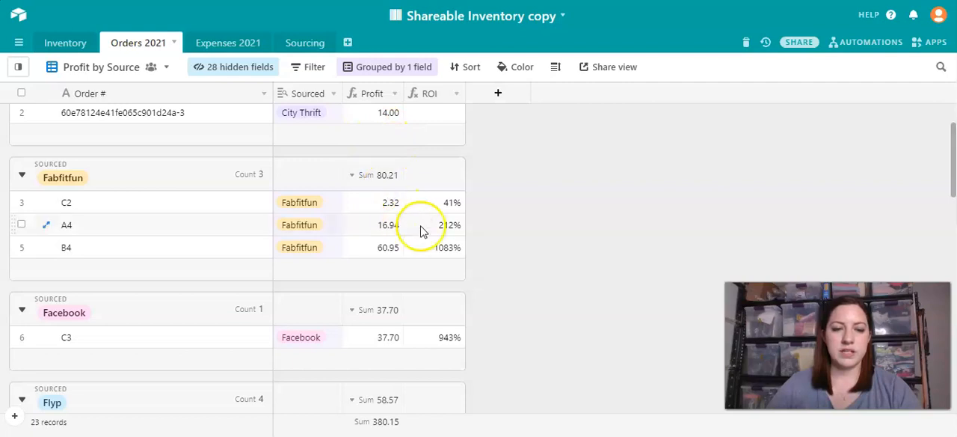
pyautogui.scroll(-1, 544, 317)
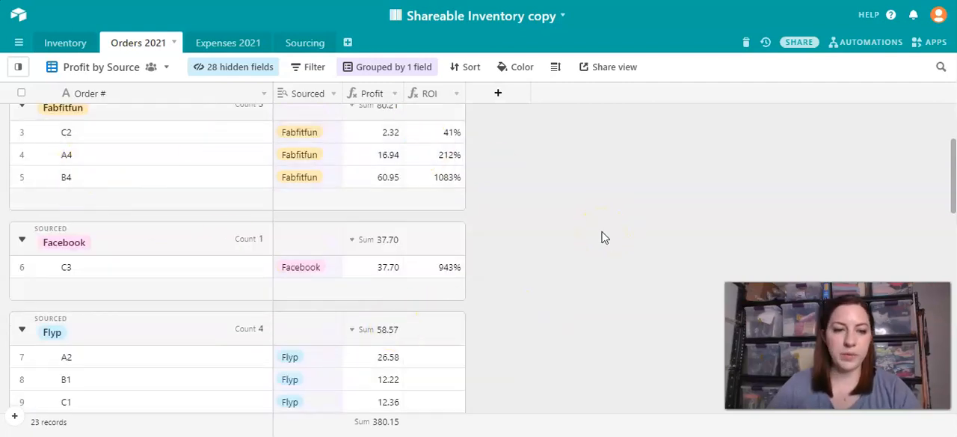
pyautogui.scroll(-1, 490, 231)
# - Switch to the Profit by Category view and review the profit and ROI for each category
pyautogui.moveTo(17, 68)
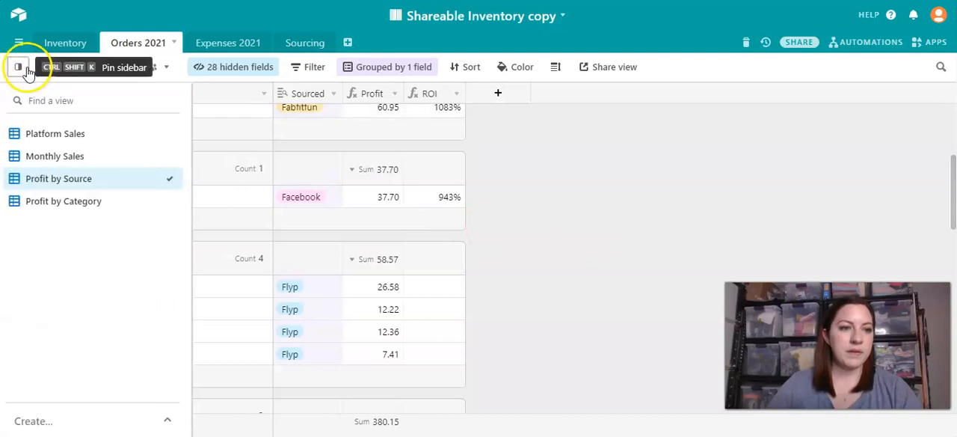
pyautogui.click(51, 205)
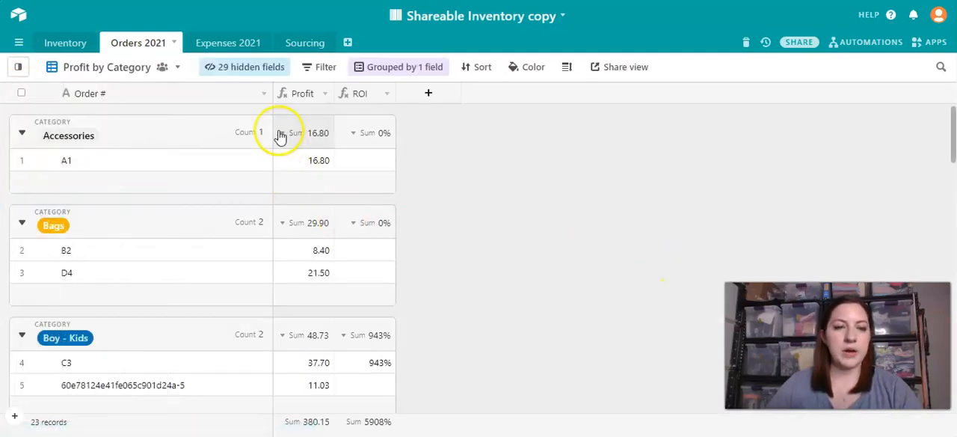
pyautogui.scroll(-3, 316, 353)
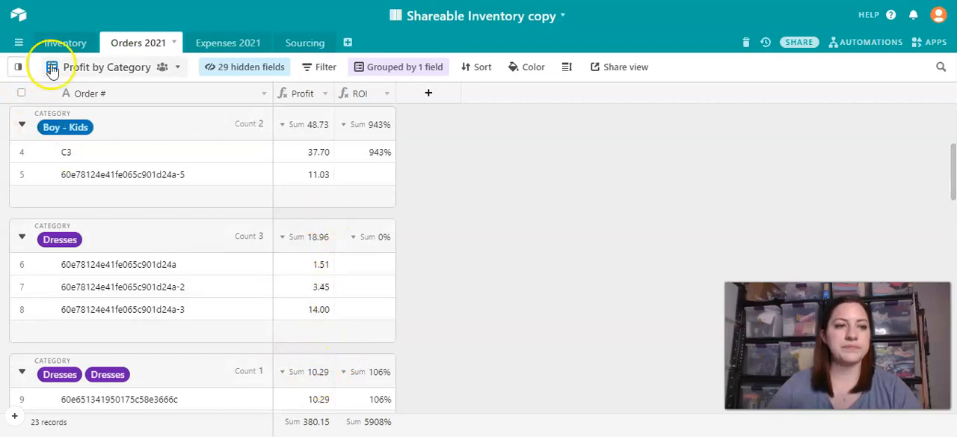
# - Go to the Expenses 2021 table and inspect the Receipt # link of the Goodwill Bluebox item
pyautogui.click(245, 49)
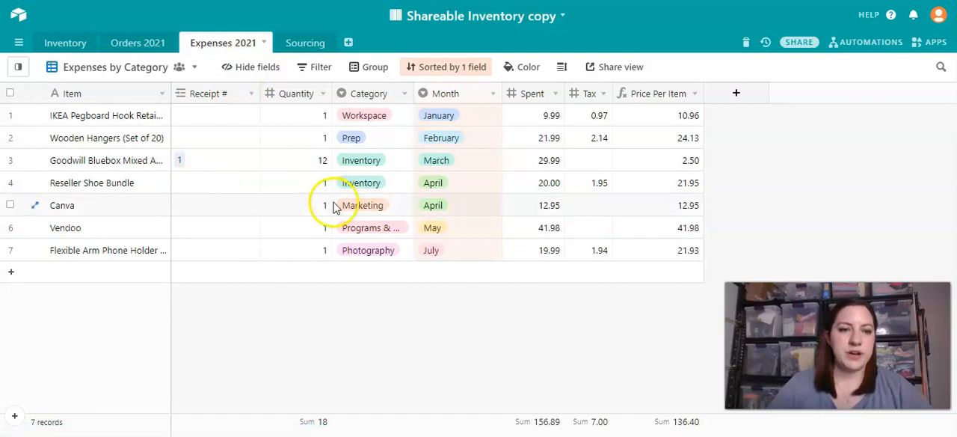
pyautogui.click(199, 166)
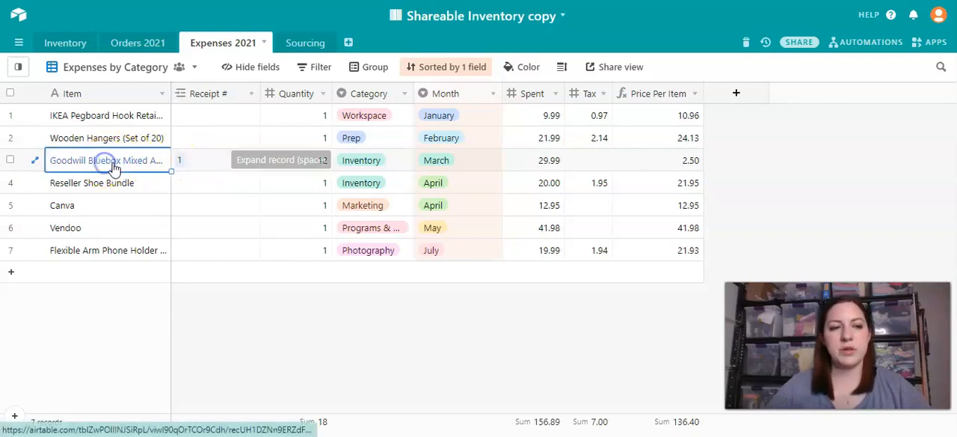
pyautogui.click(188, 160)
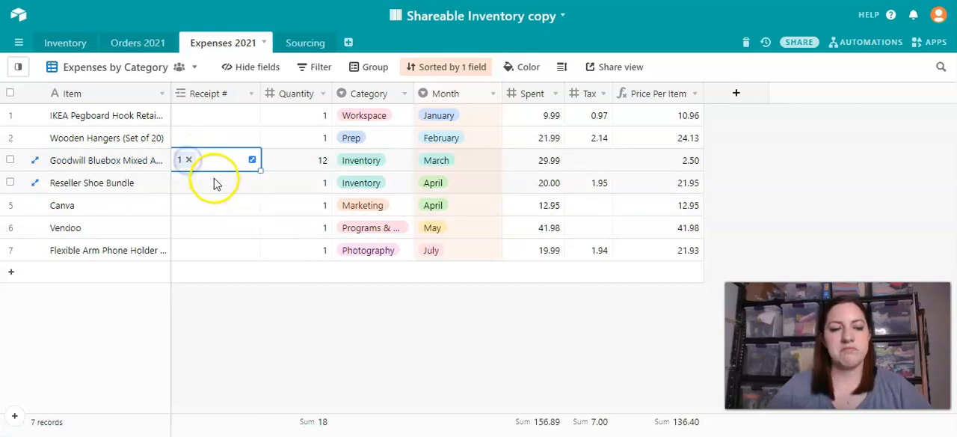
# - Inspect the Quantity and Price Per Item of the Goodwill Bluebox expense, then highlight its whole row
pyautogui.click(296, 159)
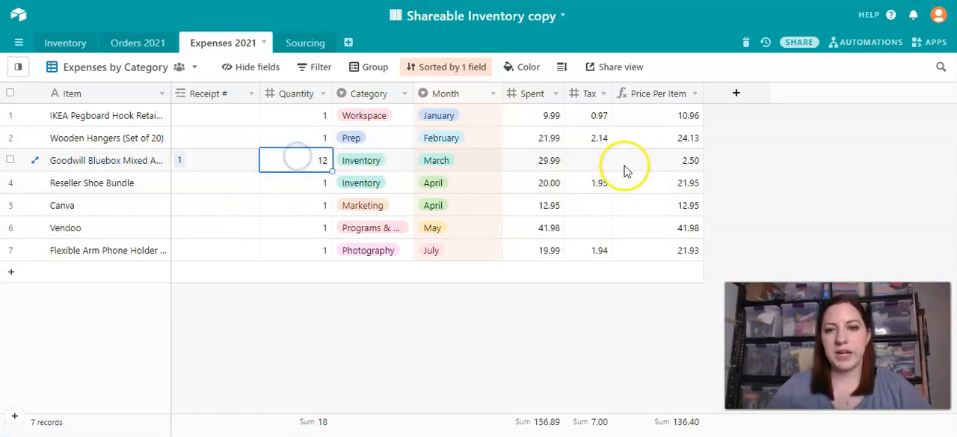
pyautogui.click(675, 160)
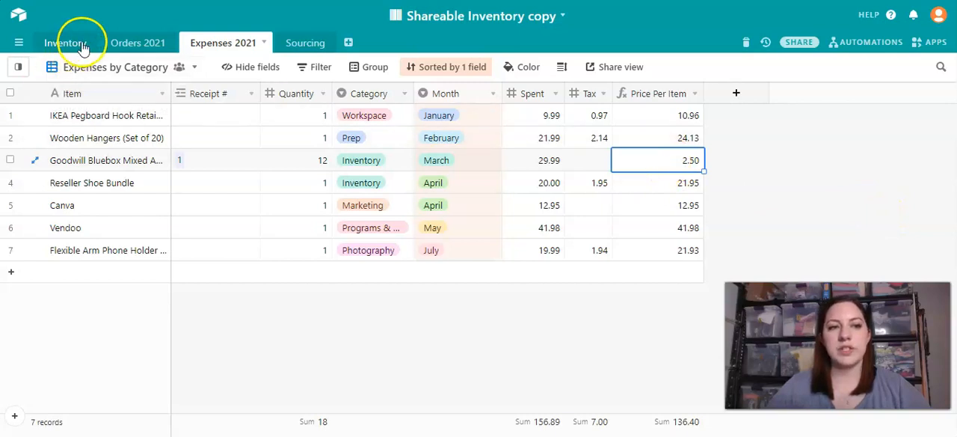
pyautogui.moveTo(78, 163); pyautogui.dragTo(301, 167)
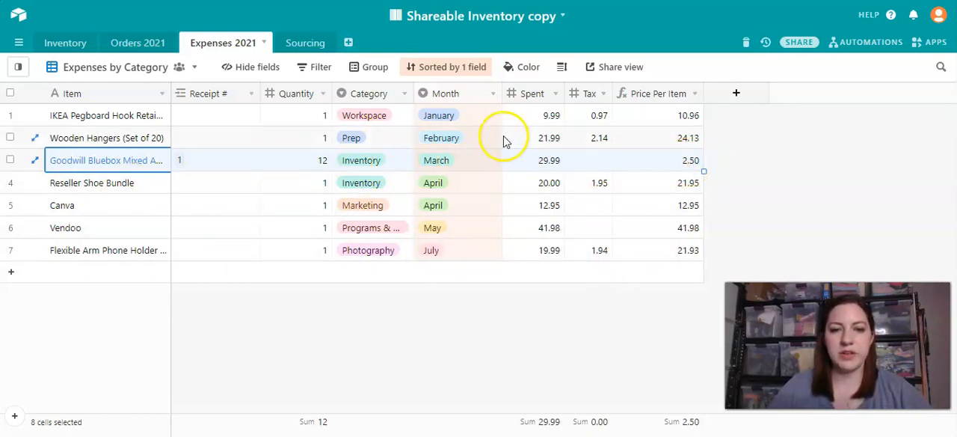
# - Insert a Date field directly before the Spent field in Expenses 2021 and narrow its column
pyautogui.rightClick(530, 93)
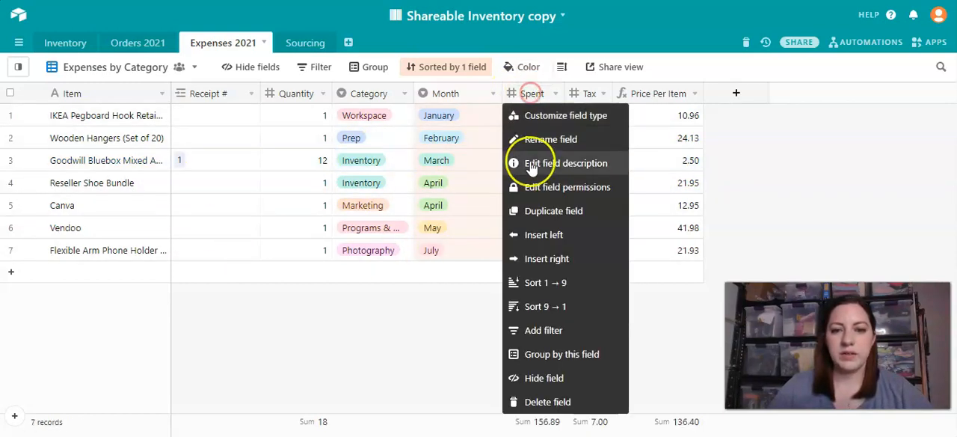
pyautogui.click(541, 237)
pyautogui.scroll(-5, 542, 218)
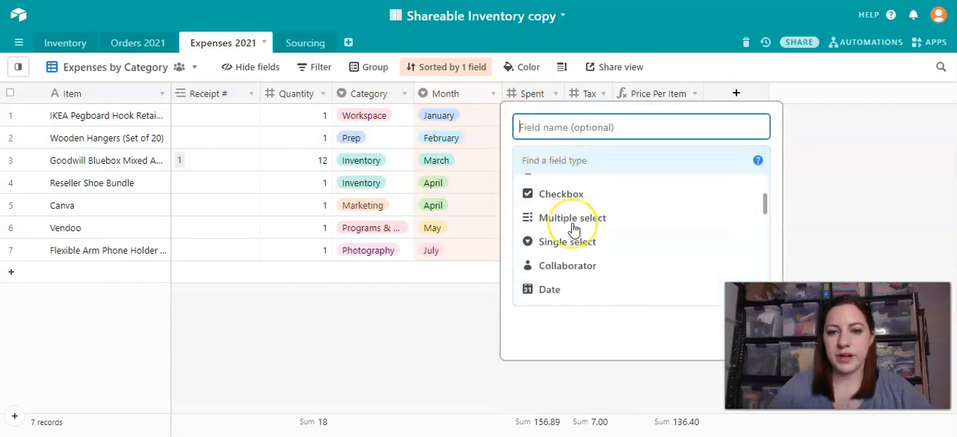
pyautogui.scroll(1, 574, 228)
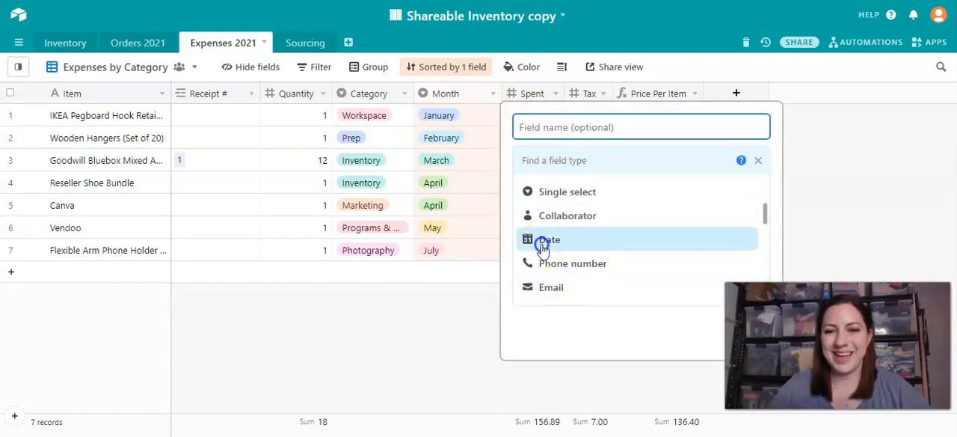
pyautogui.click(543, 240)
pyautogui.click(716, 283)
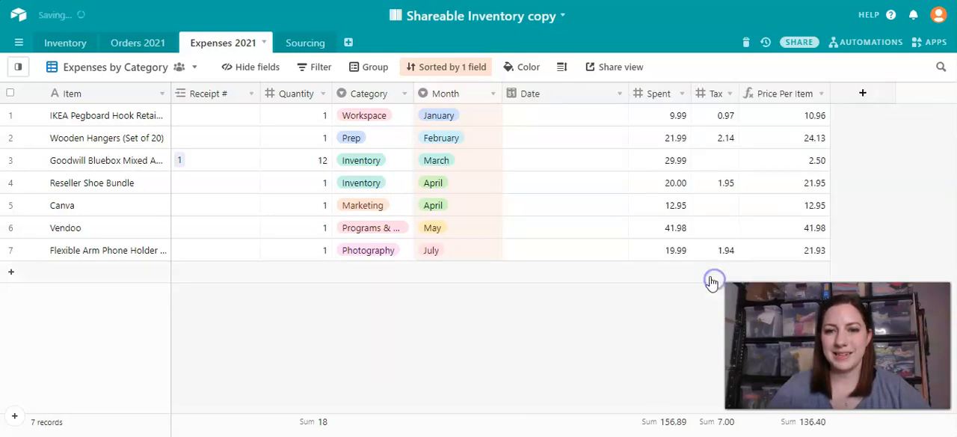
pyautogui.moveTo(626, 97); pyautogui.dragTo(570, 100)
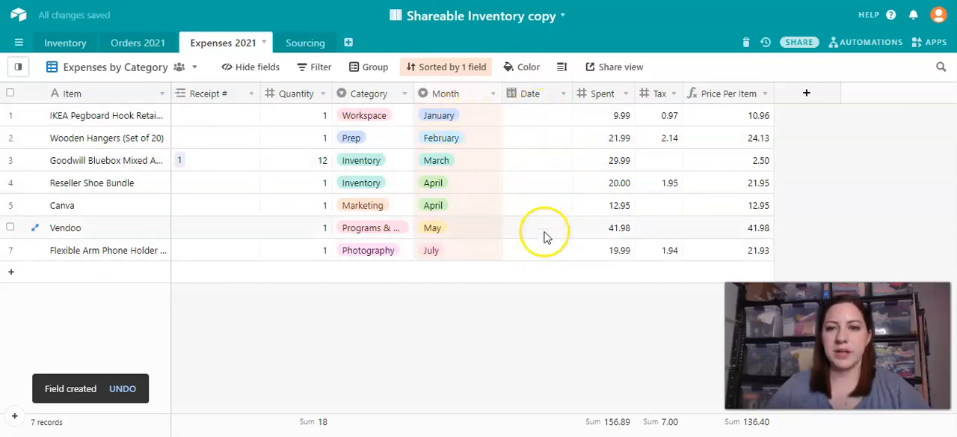
# - Change the Spent field's type to Currency and save the field
pyautogui.rightClick(594, 95)
pyautogui.click(611, 120)
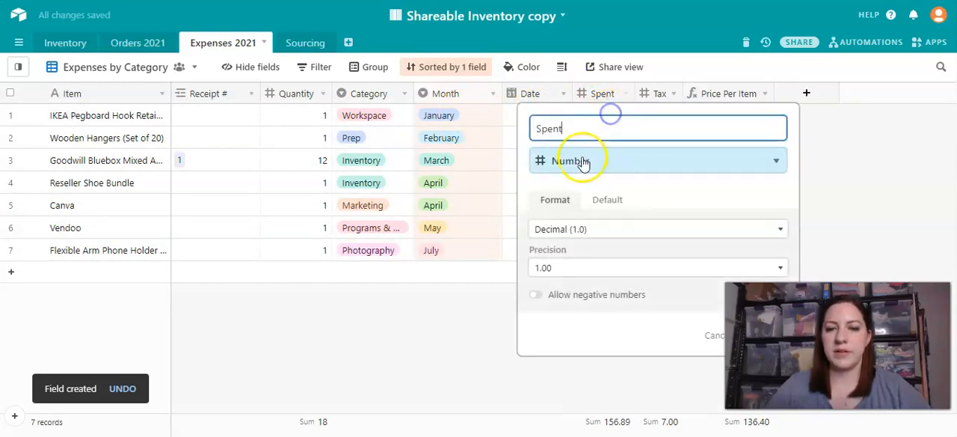
pyautogui.click(577, 157)
pyautogui.scroll(-3, 599, 261)
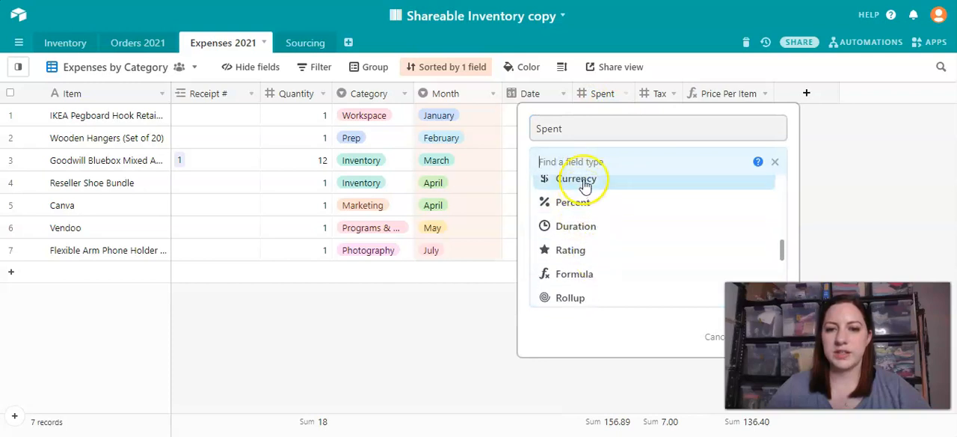
pyautogui.click(584, 180)
pyautogui.click(756, 353)
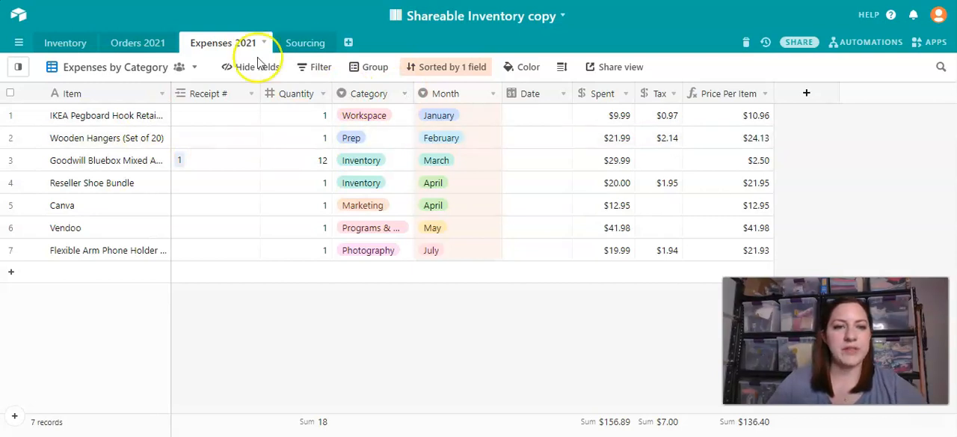
# - Go to the Sourcing table and compare the Receipt Total, COG and Value of receipt 1
pyautogui.click(303, 42)
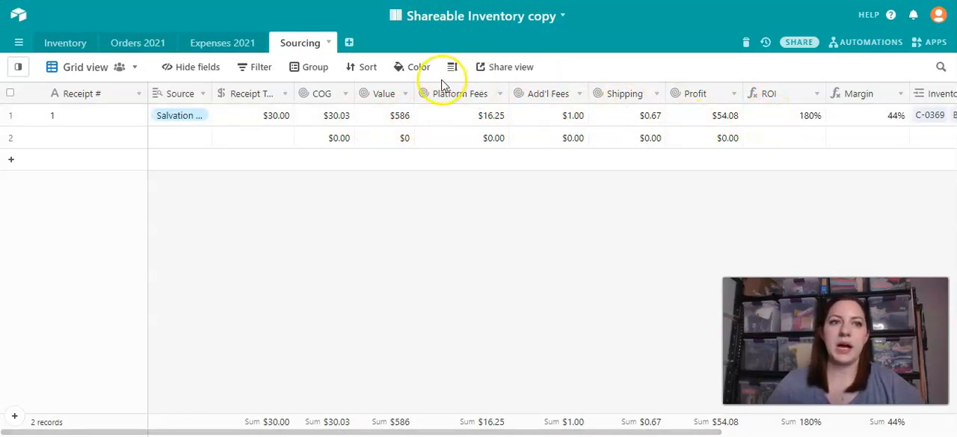
pyautogui.click(72, 119)
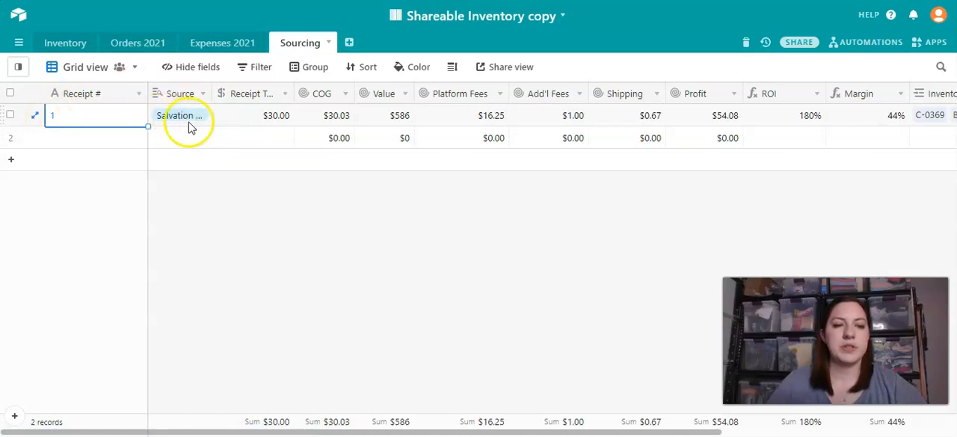
pyautogui.click(238, 115)
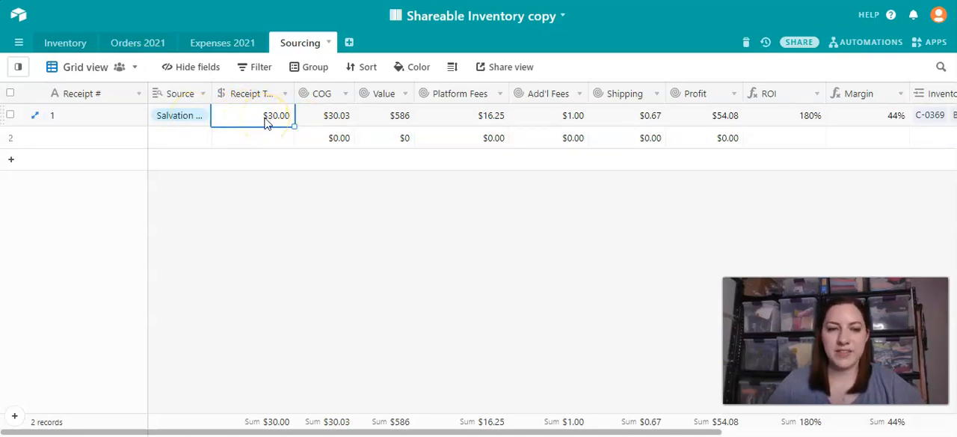
pyautogui.click(323, 118)
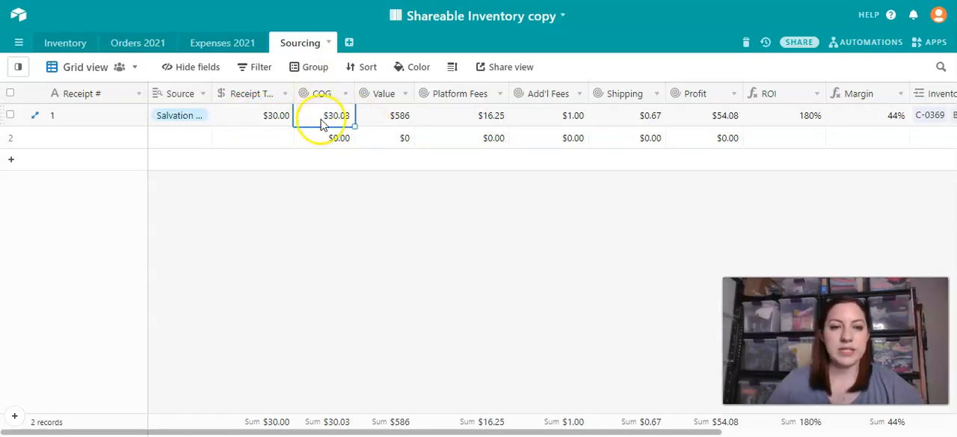
pyautogui.click(265, 116)
pyautogui.click(332, 119)
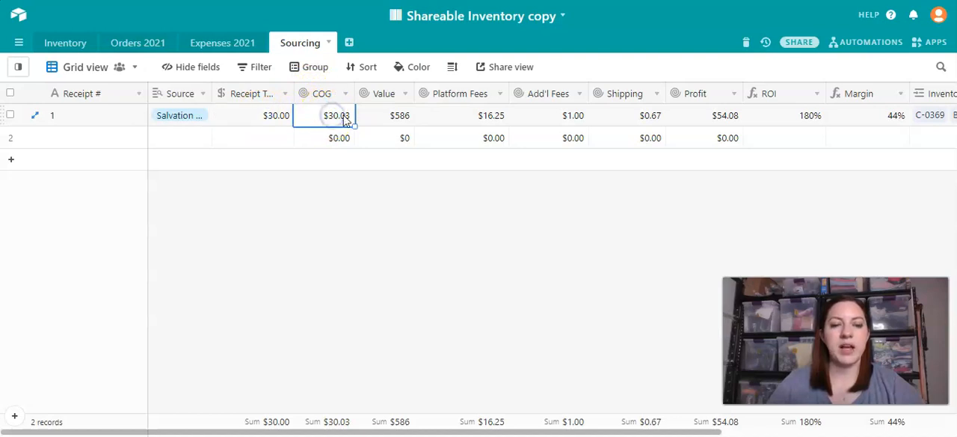
pyautogui.click(256, 119)
pyautogui.click(302, 120)
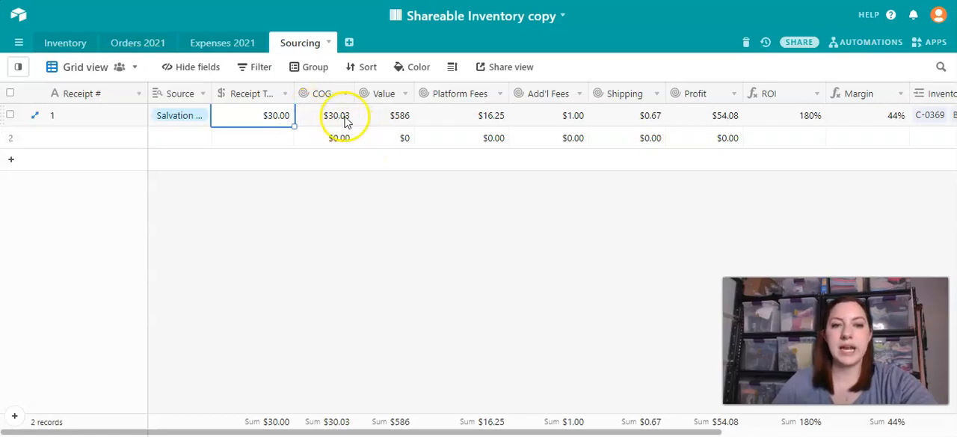
pyautogui.click(384, 120)
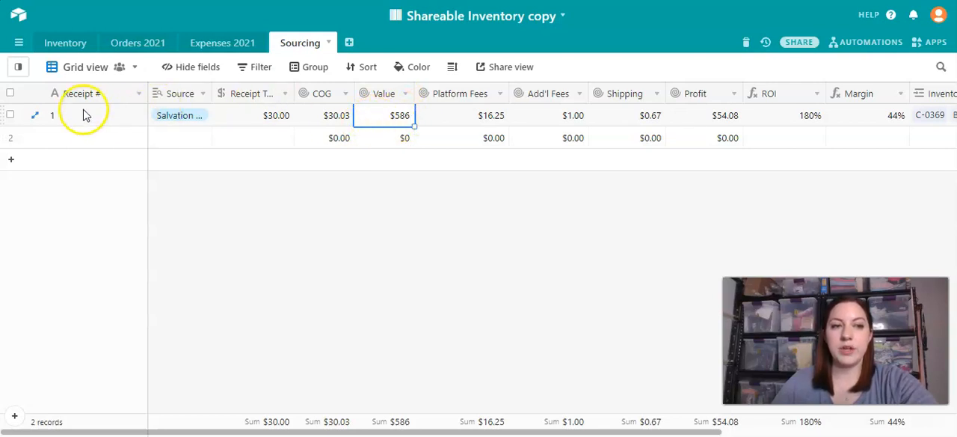
# - Review the Platform Fees, Add'l Fees, Shipping and Profit of receipt 1 in the Sourcing table
pyautogui.click(461, 118)
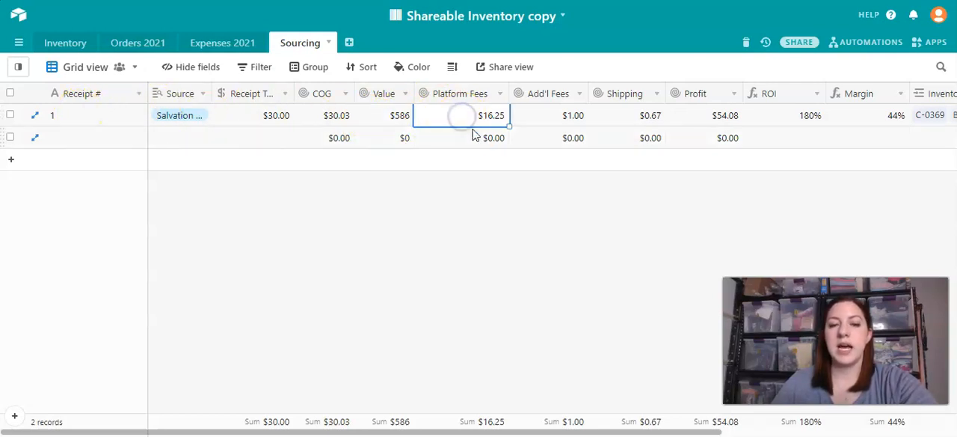
pyautogui.hscroll(6, 473, 133)
pyautogui.click(402, 114)
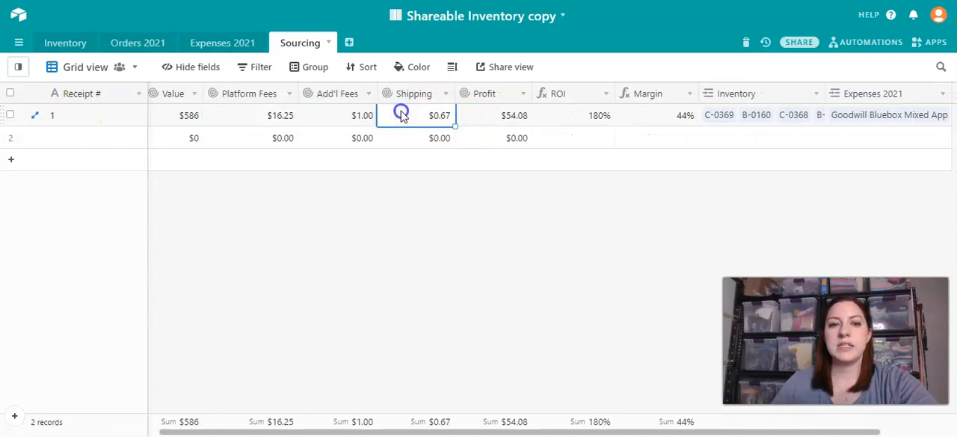
pyautogui.click(259, 116)
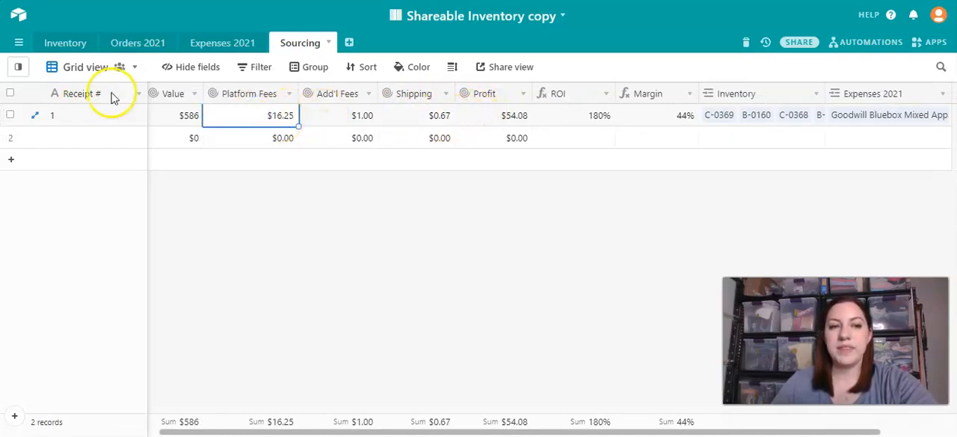
pyautogui.click(331, 115)
pyautogui.click(416, 115)
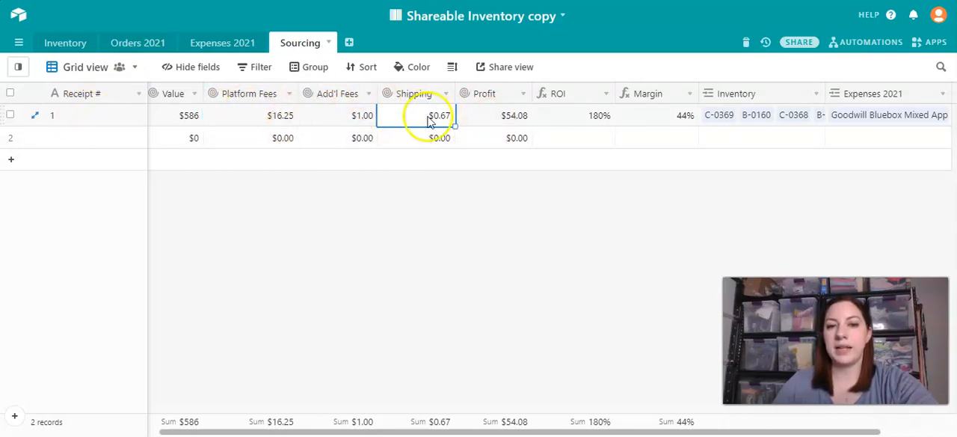
pyautogui.click(504, 118)
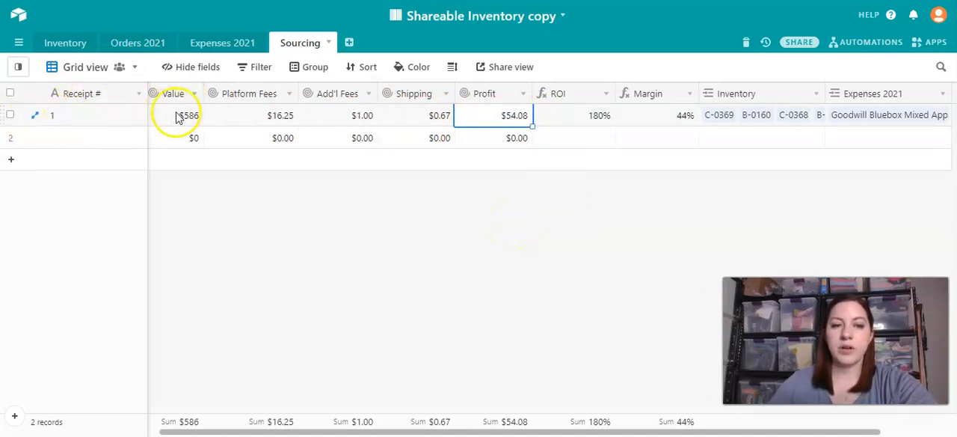
# - Open the linked Inventory record C-0369 from receipt 1, look over its details and close it
pyautogui.hscroll(3, 785, 127)
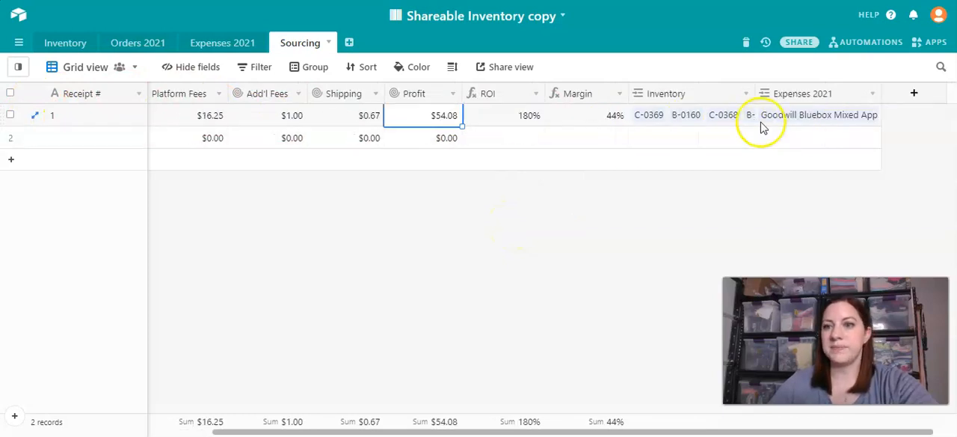
pyautogui.click(633, 119)
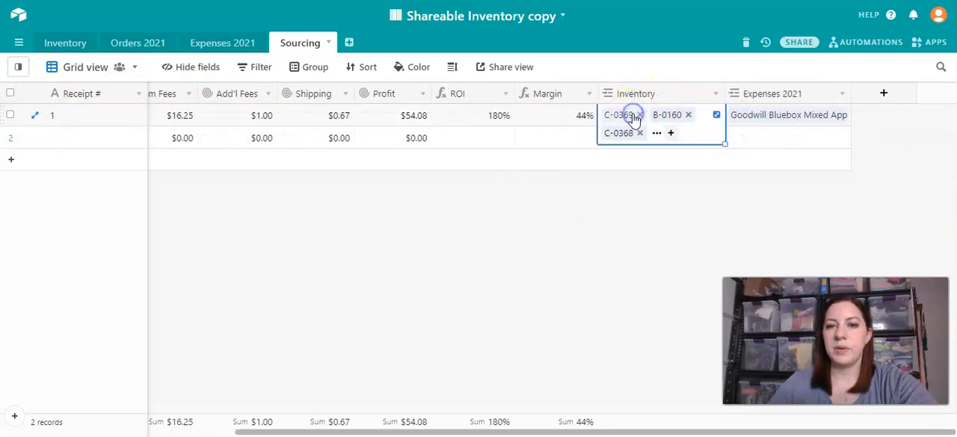
pyautogui.click(624, 118)
pyautogui.scroll(-1, 341, 239)
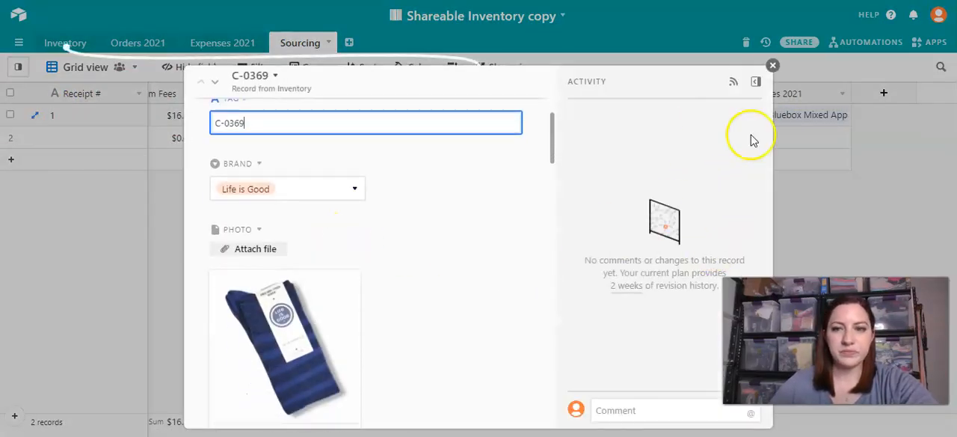
pyautogui.click(773, 65)
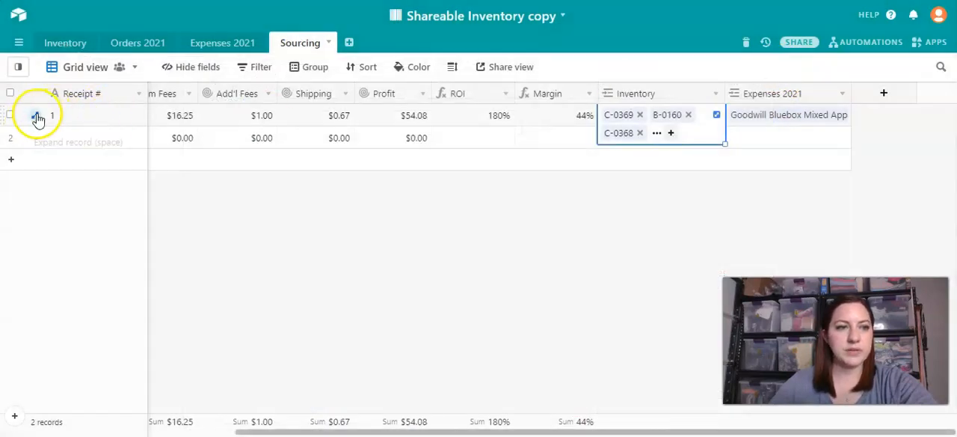
# - Expand the record of receipt 1 and review its Source entries, totals and fees
pyautogui.click(36, 117)
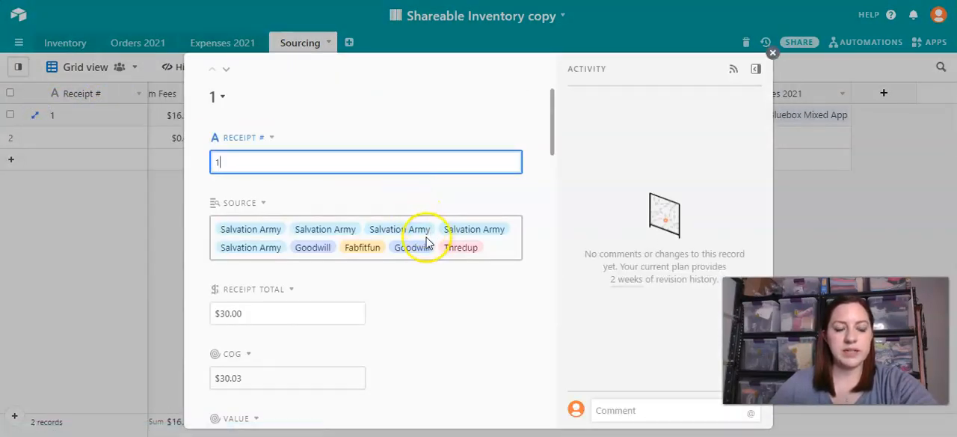
pyautogui.scroll(-1, 428, 243)
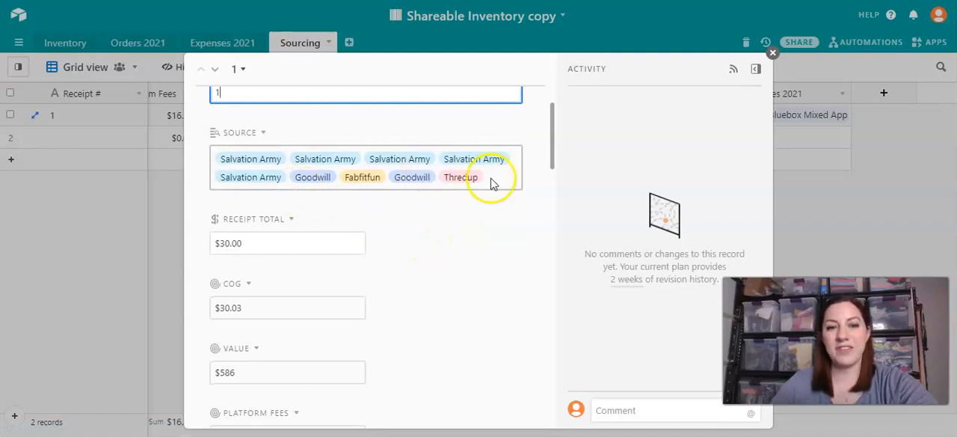
pyautogui.scroll(-2, 427, 263)
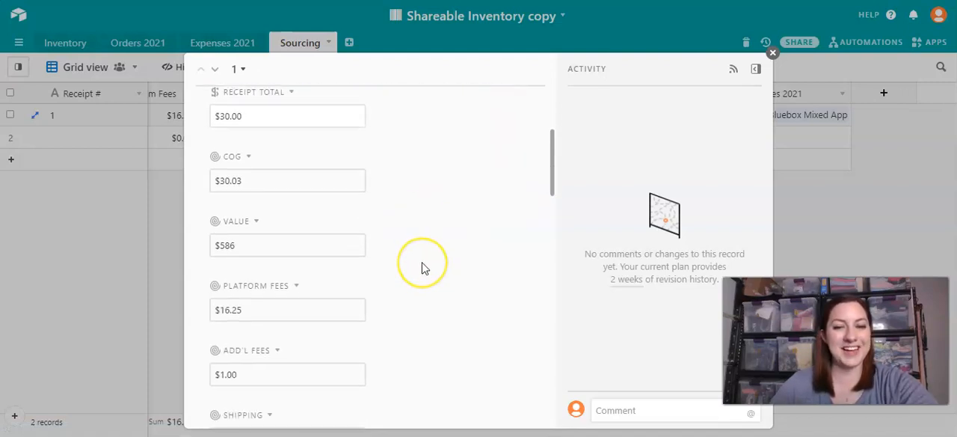
pyautogui.scroll(2, 421, 267)
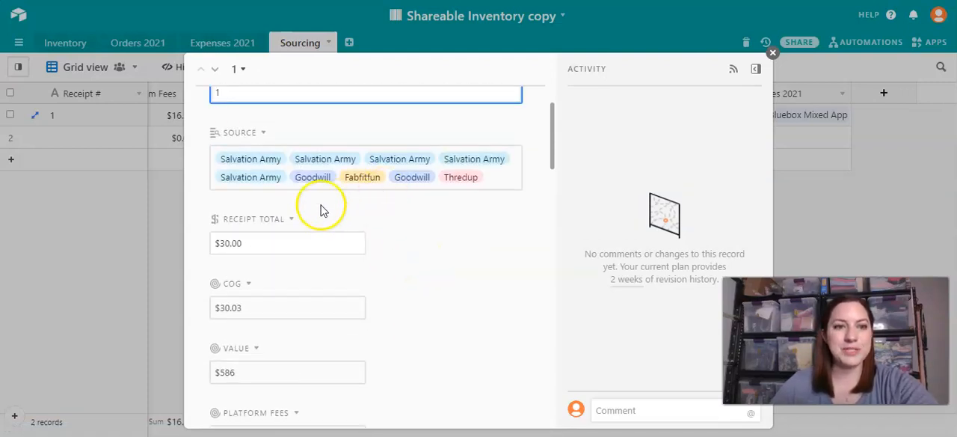
# - Review the linked Inventory items and the linked Expenses 2021 item in the expanded record of receipt 1
pyautogui.scroll(-5, 370, 268)
pyautogui.scroll(-5, 340, 232)
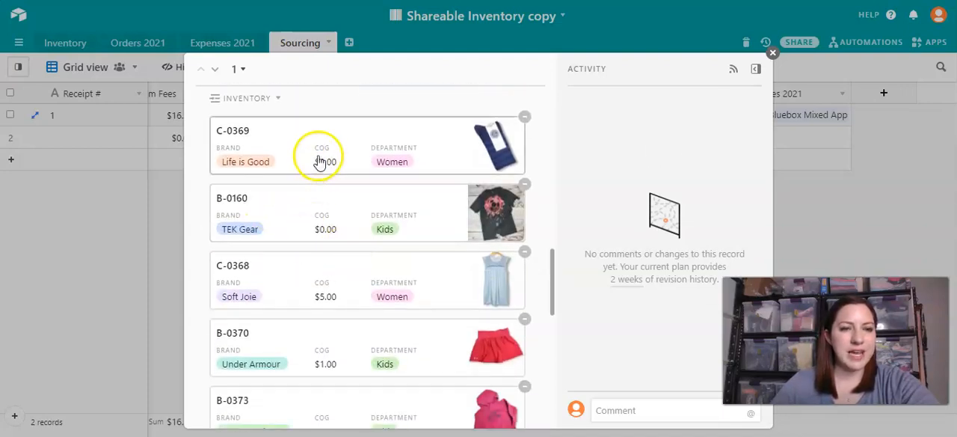
pyautogui.scroll(-3, 299, 349)
pyautogui.scroll(-3, 299, 349)
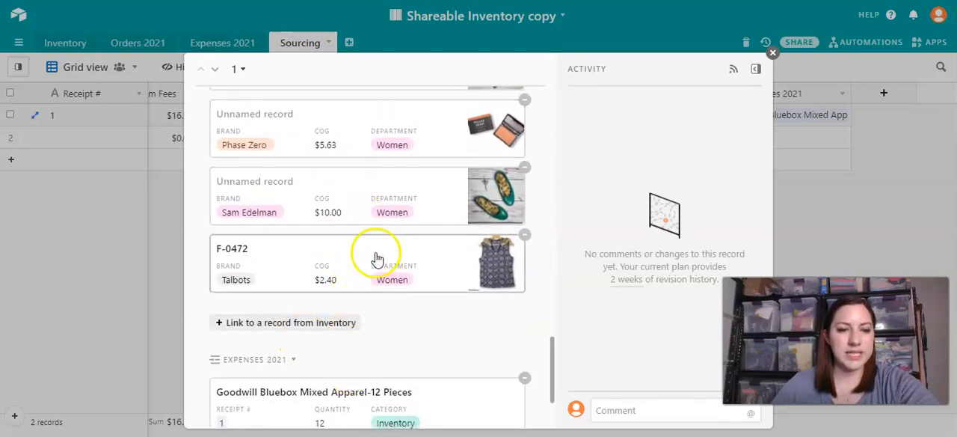
pyautogui.scroll(1, 377, 259)
pyautogui.scroll(6, 371, 144)
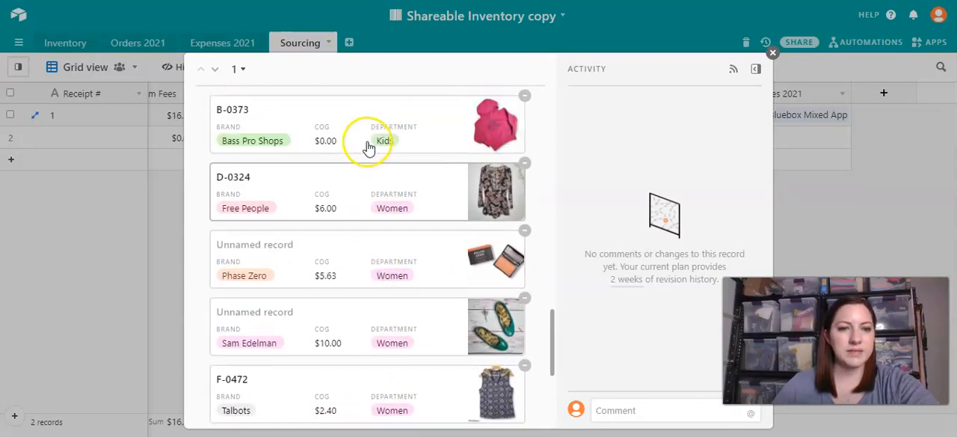
pyautogui.scroll(-9, 368, 149)
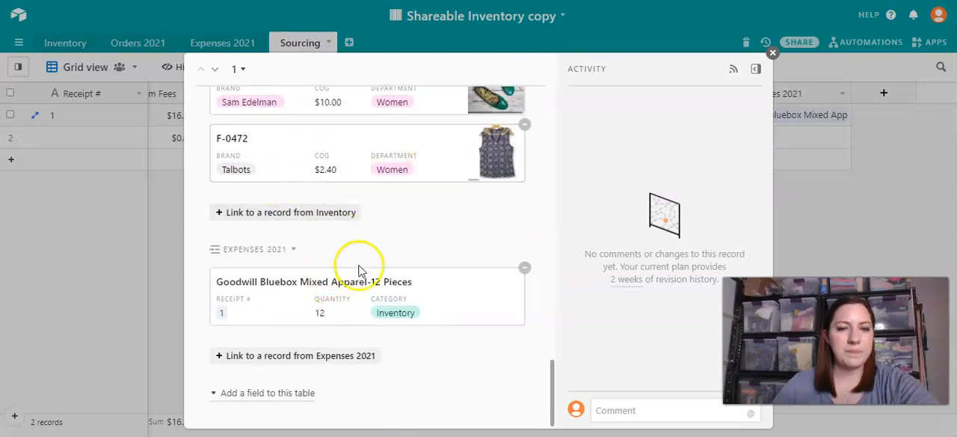
# - Look over the linked records at the end of receipt 1's expanded record and close it
pyautogui.scroll(5, 406, 192)
pyautogui.scroll(3, 406, 193)
pyautogui.scroll(-8, 418, 223)
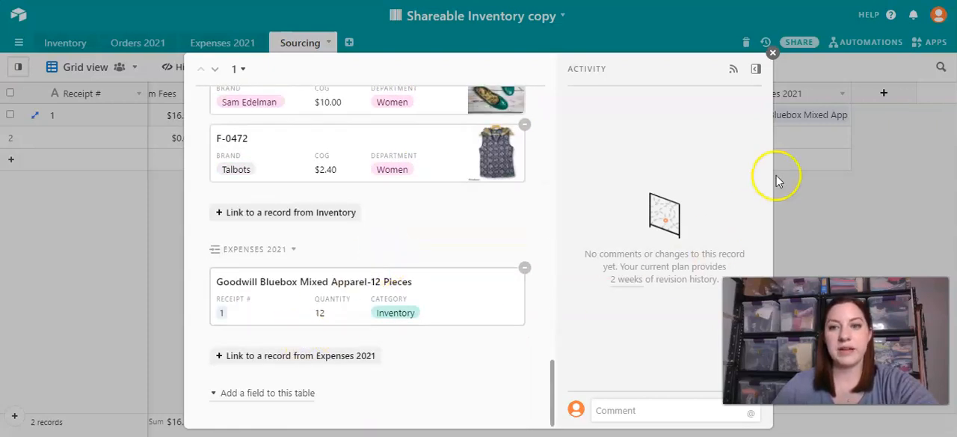
pyautogui.click(773, 53)
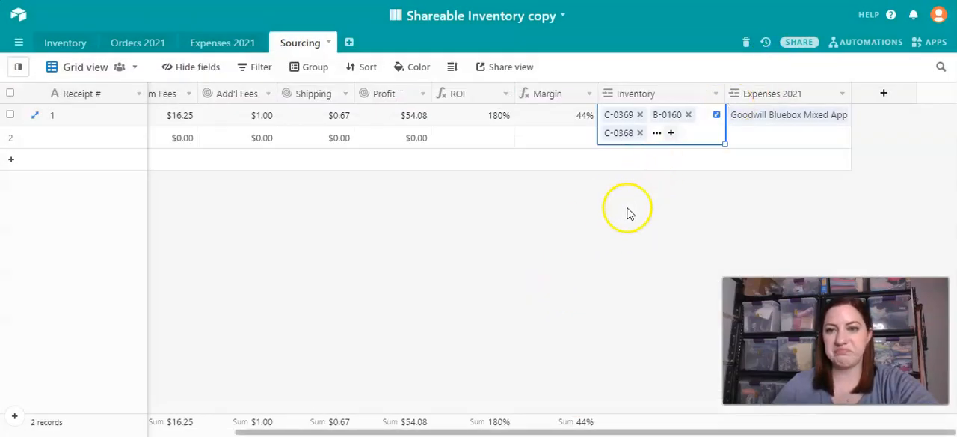
pyautogui.click(626, 210)
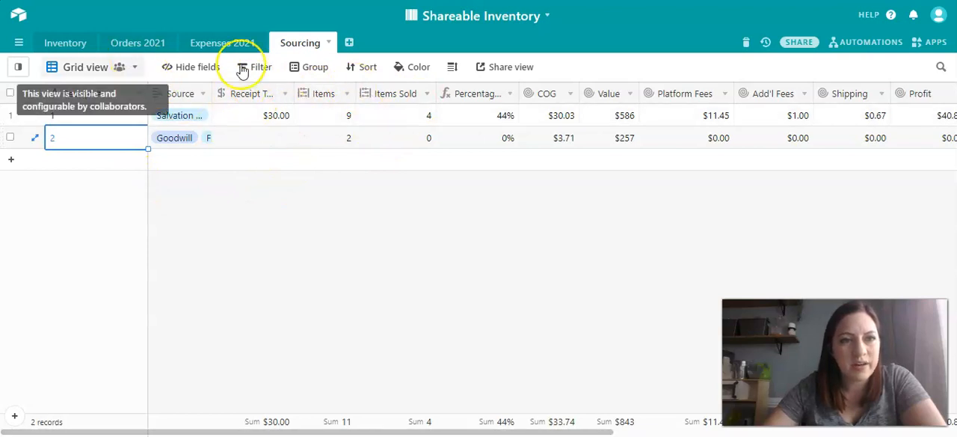
# - Review the Items, Items Sold and Percentage fields of the Sourcing table in the original Shareable Inventory base
pyautogui.click(320, 95)
pyautogui.click(381, 100)
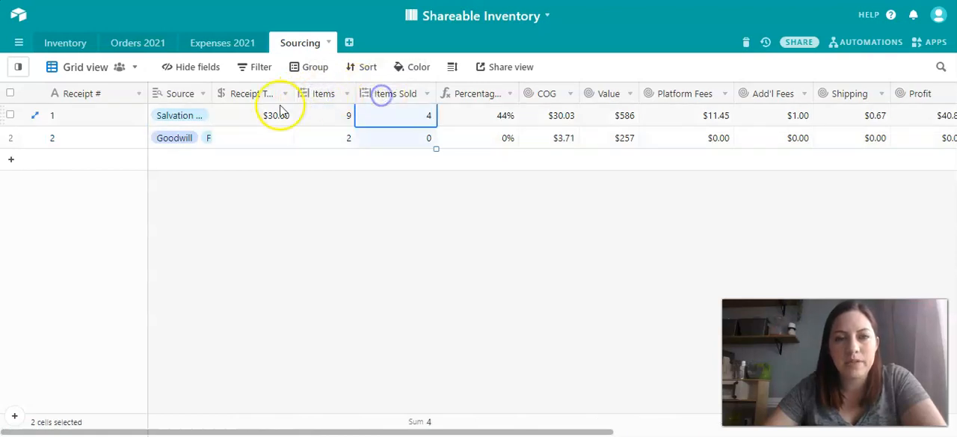
pyautogui.click(329, 98)
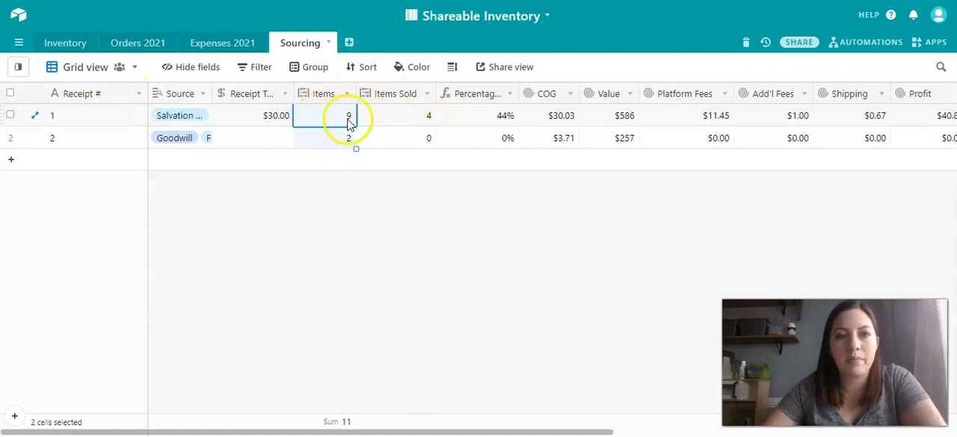
pyautogui.click(396, 98)
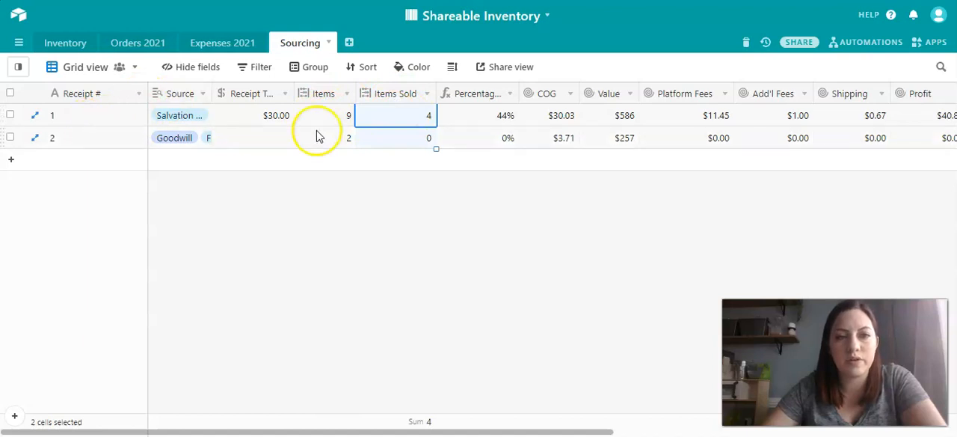
pyautogui.click(473, 99)
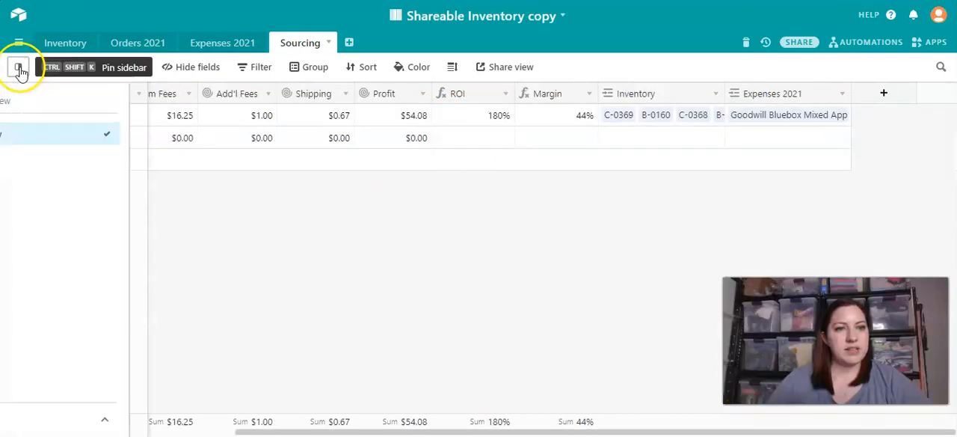
# - Look through the Expenses 2021 and Orders 2021 tables of the copied base and open its Inventory table
pyautogui.click(205, 41)
pyautogui.click(136, 43)
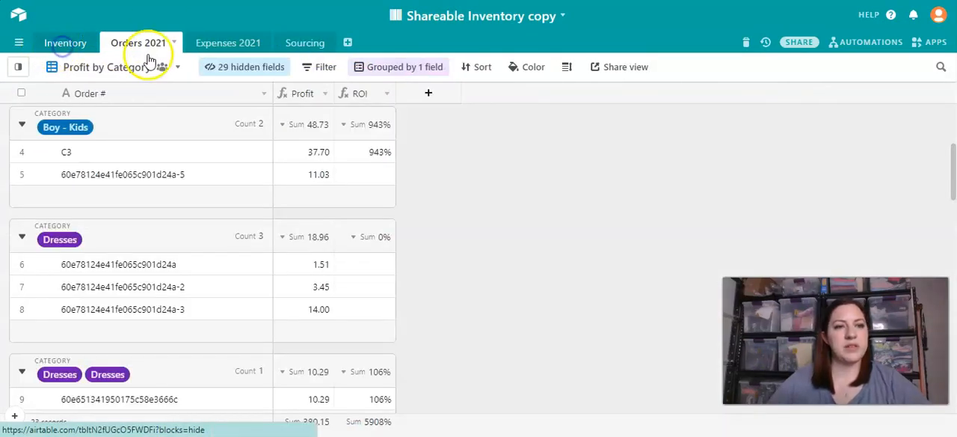
pyautogui.click(65, 43)
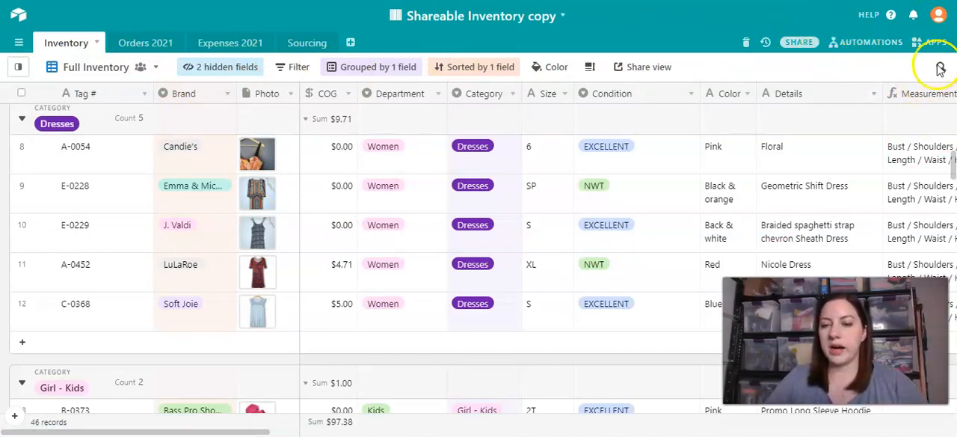
# - Log out of the current account and sign in to the other account with its saved email and password
pyautogui.click(943, 18)
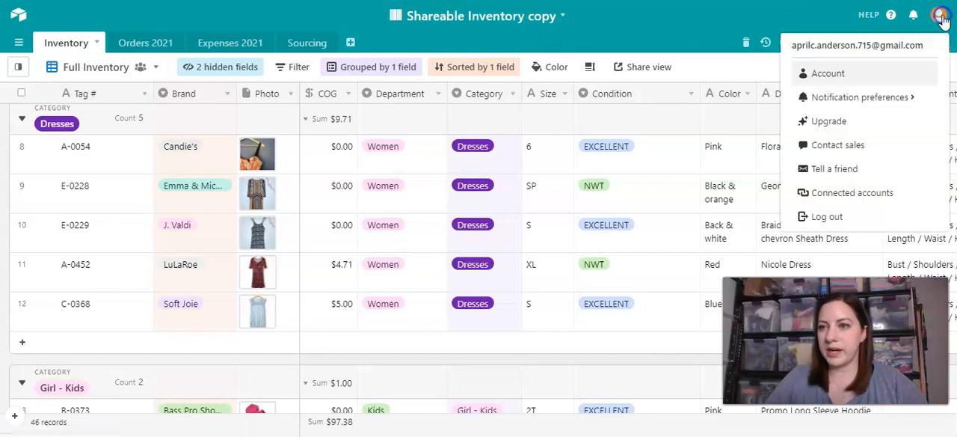
pyautogui.click(830, 217)
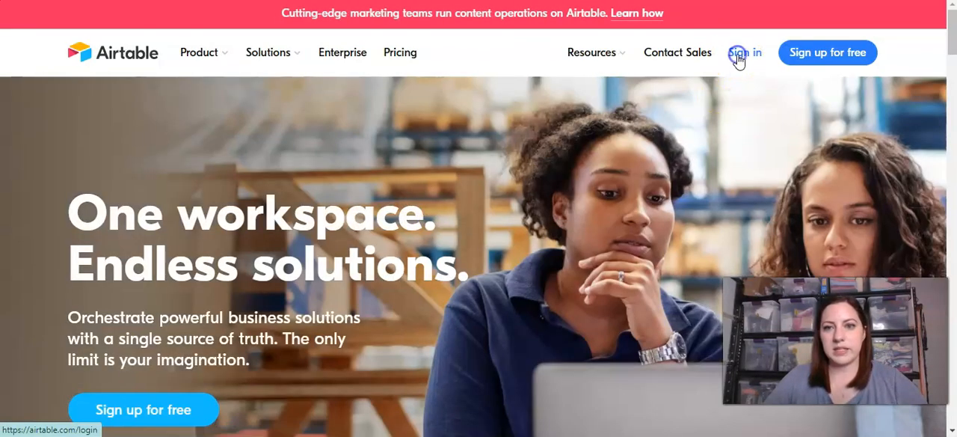
pyautogui.click(738, 54)
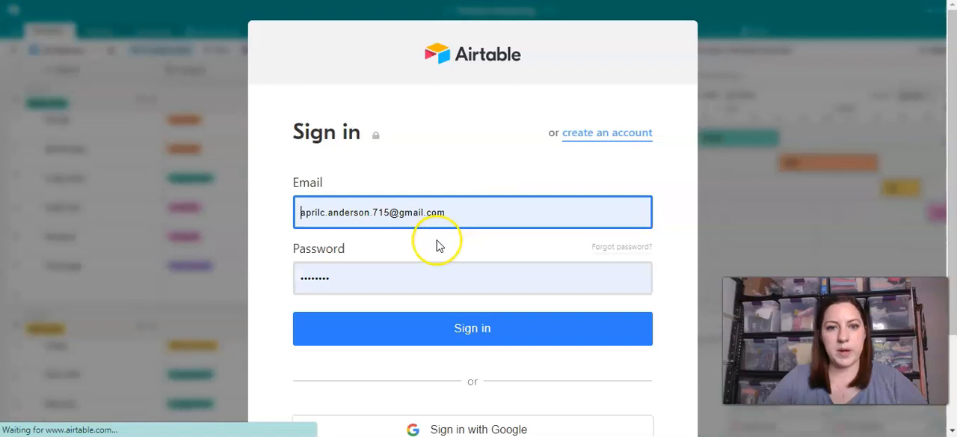
pyautogui.click(381, 213)
pyautogui.click(352, 305)
pyautogui.click(407, 335)
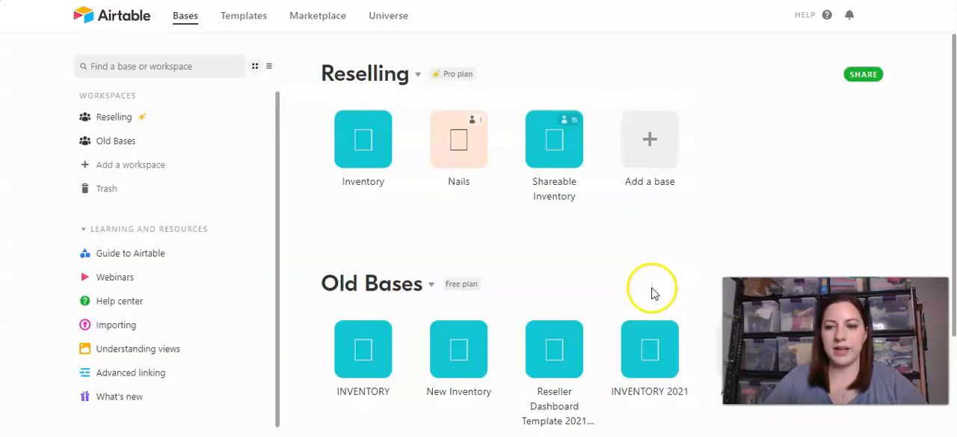
# - Open the Shareable Inventory base from the Reselling workspace, collapse its views list and show the Inventory table
pyautogui.click(545, 132)
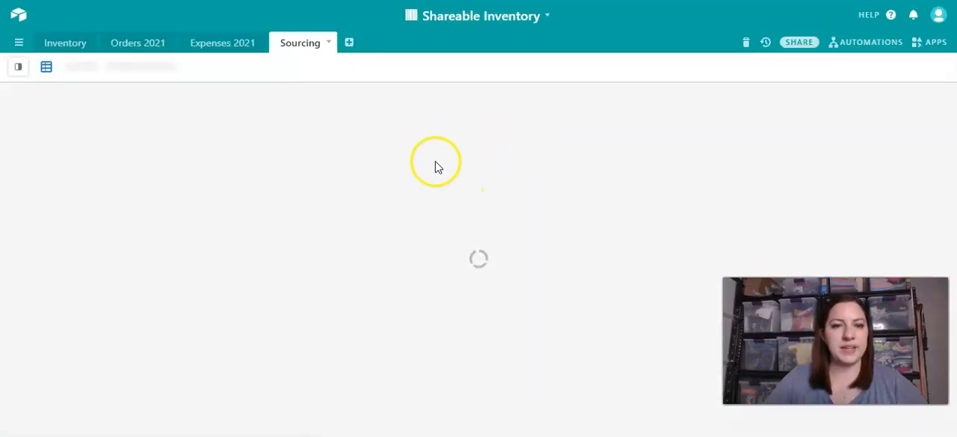
pyautogui.click(24, 68)
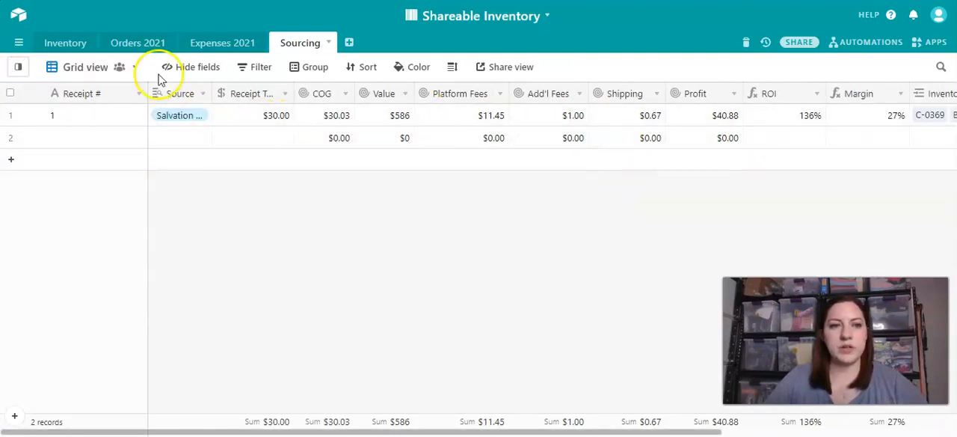
pyautogui.click(67, 42)
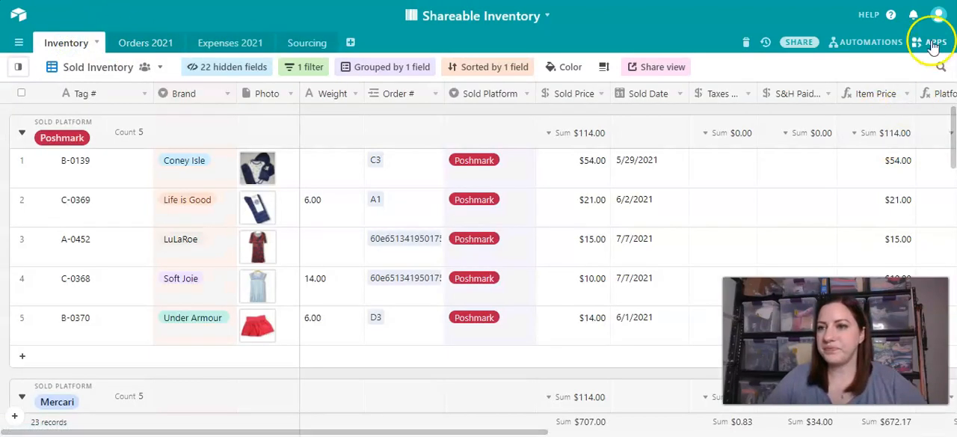
# - Show the base's apps and review the Inventory Cost by Month, average cost and Average Days Listed charts of the Listings dashboard
pyautogui.click(933, 43)
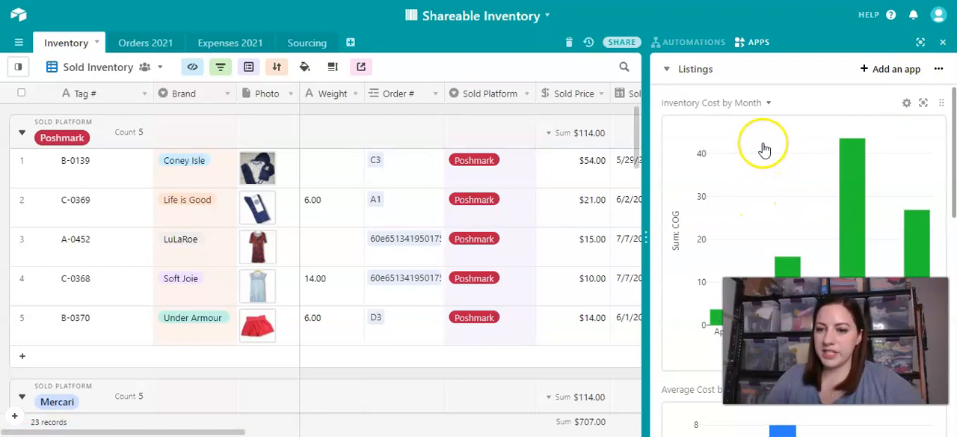
pyautogui.scroll(-2, 757, 163)
pyautogui.scroll(-3, 756, 161)
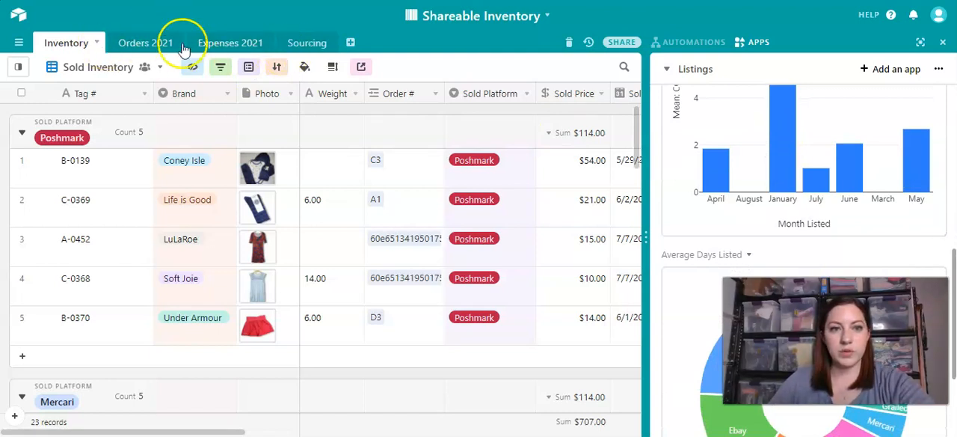
pyautogui.scroll(-3, 788, 180)
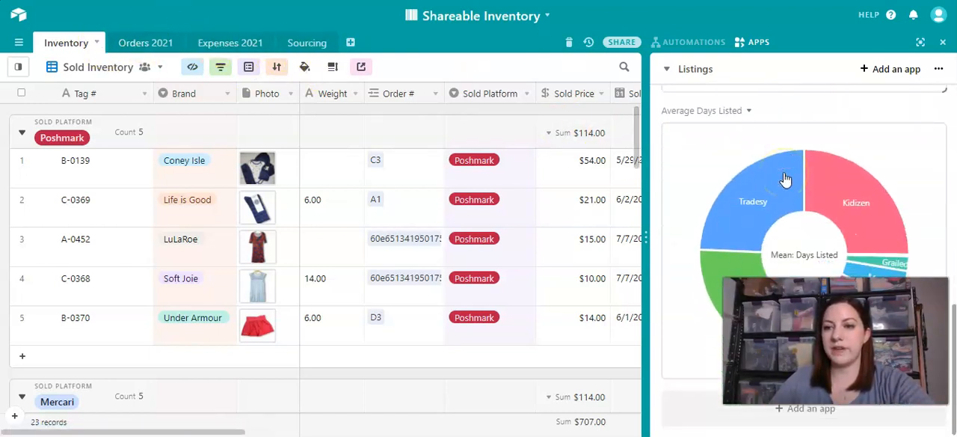
pyautogui.moveTo(855, 186)
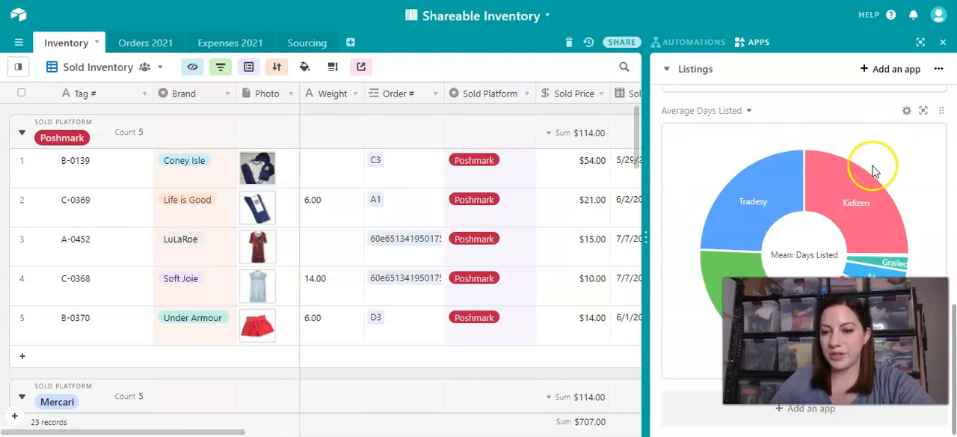
pyautogui.moveTo(847, 248)
pyautogui.scroll(10, 848, 252)
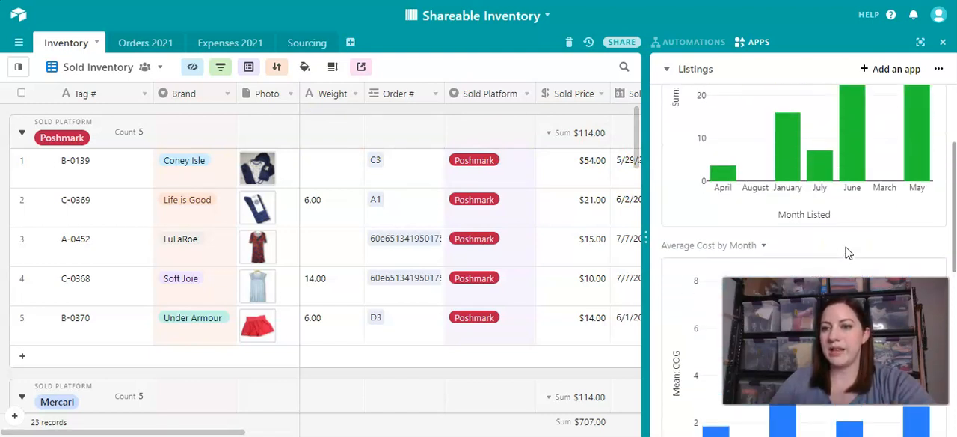
# - Open the Profit dashboard and review its Profit by Month, Margin by Month and Gross Sales by Month charts
pyautogui.click(675, 71)
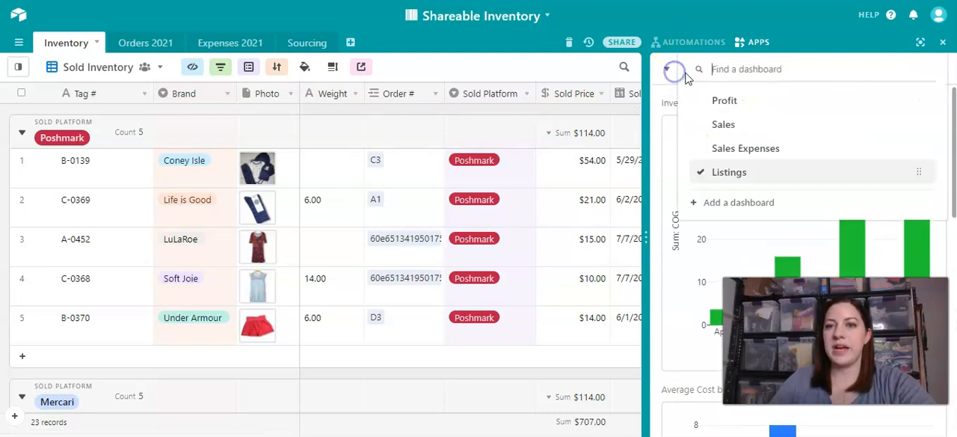
pyautogui.click(722, 105)
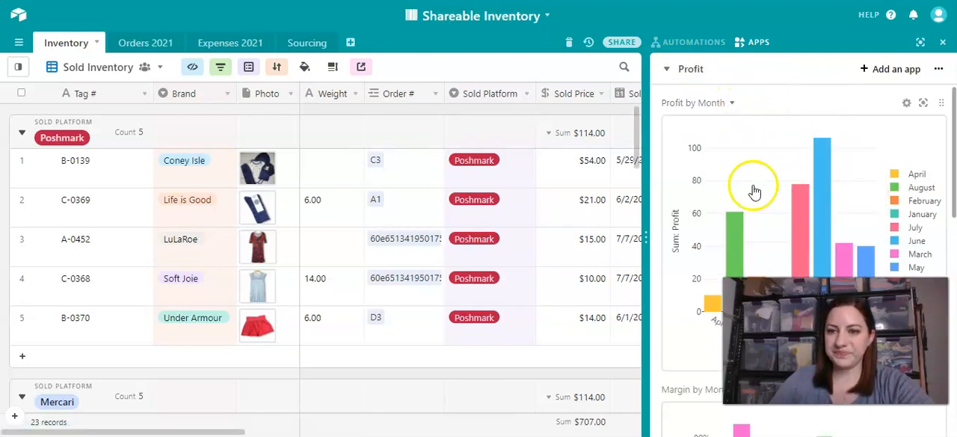
pyautogui.scroll(-2, 772, 178)
pyautogui.scroll(-4, 772, 177)
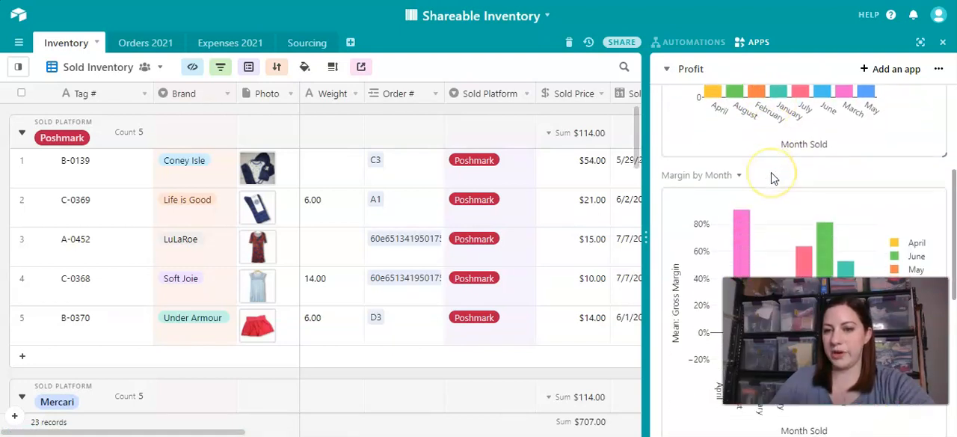
pyautogui.scroll(-2, 773, 177)
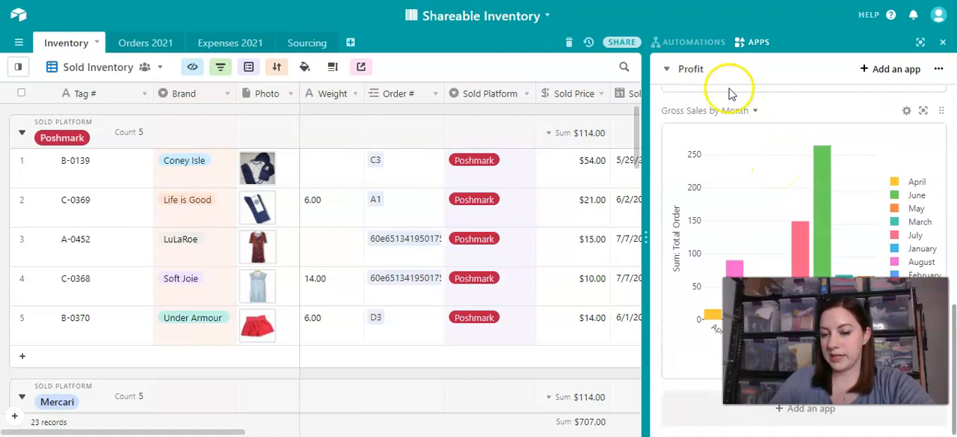
# - Open the Sales dashboard and review its charts of sales by month, platform, department, category and brand, and Profit by Brand
pyautogui.click(692, 69)
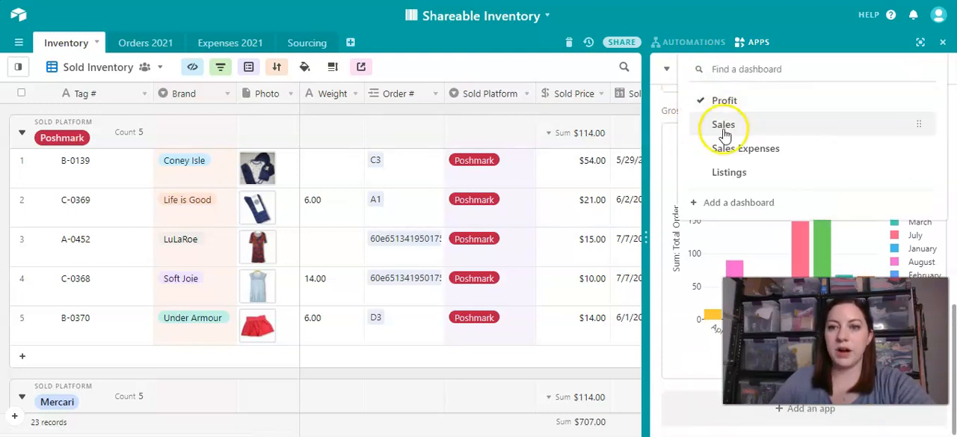
pyautogui.click(723, 125)
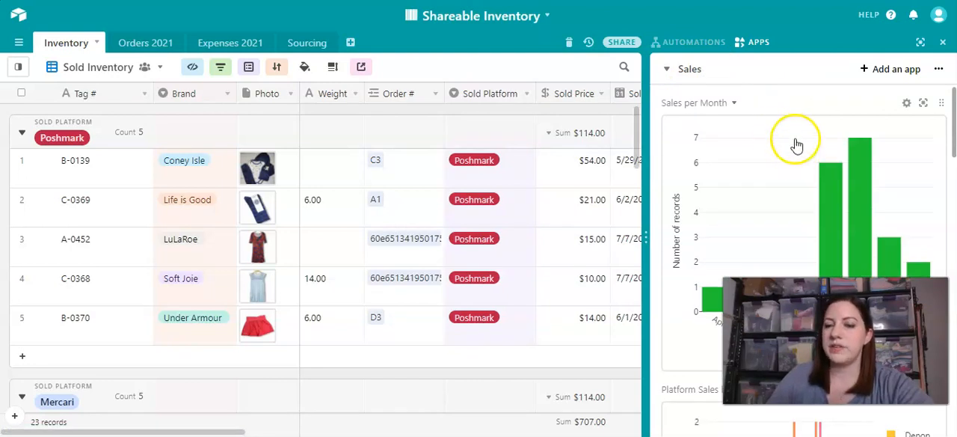
pyautogui.scroll(-2, 777, 117)
pyautogui.scroll(-5, 780, 120)
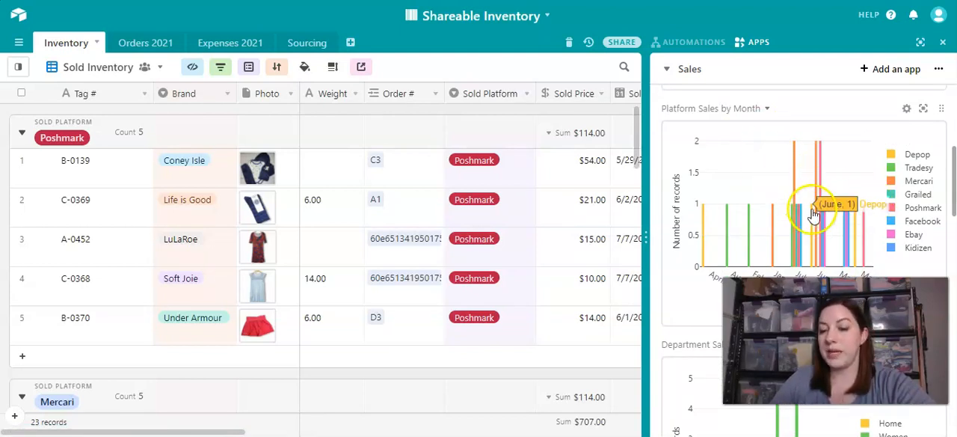
pyautogui.scroll(-6, 804, 210)
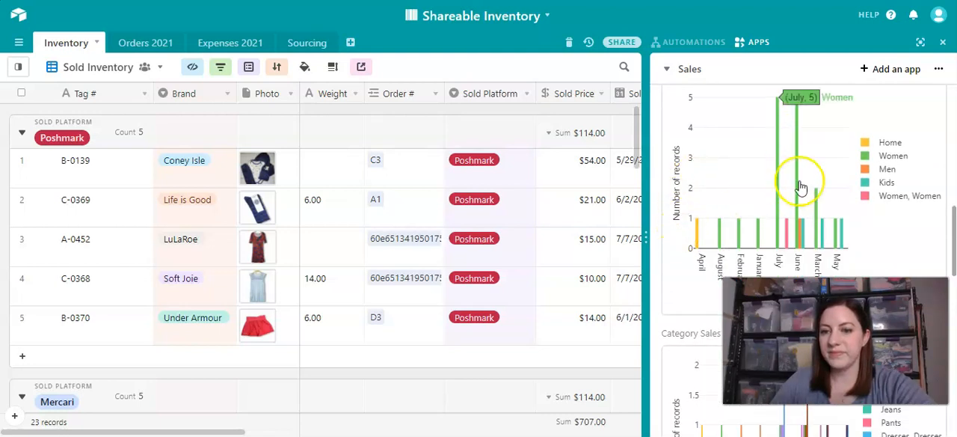
pyautogui.scroll(2, 796, 181)
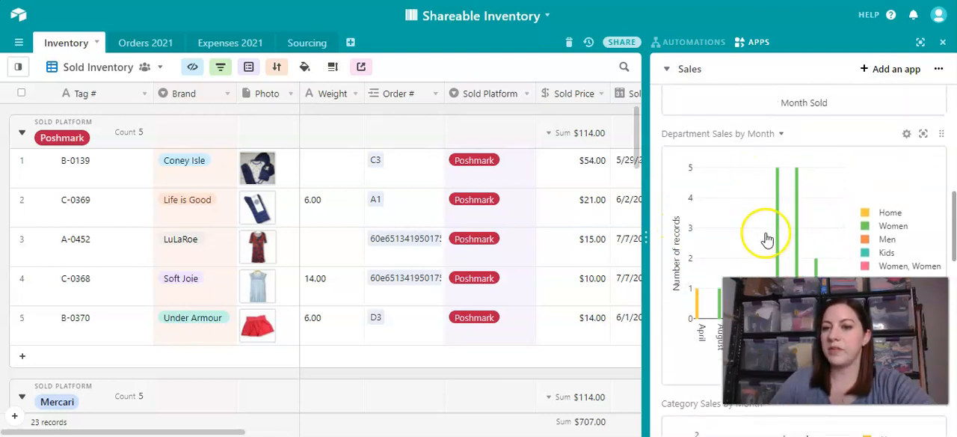
pyautogui.scroll(-4, 818, 235)
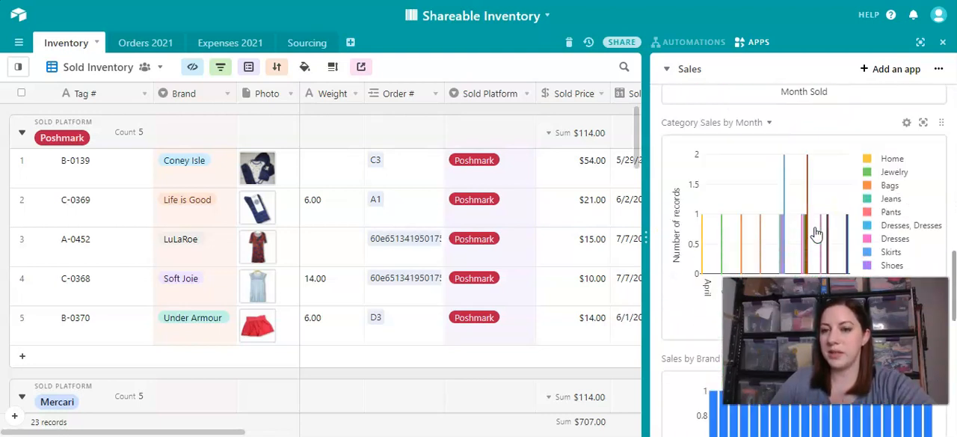
pyautogui.scroll(-5, 812, 217)
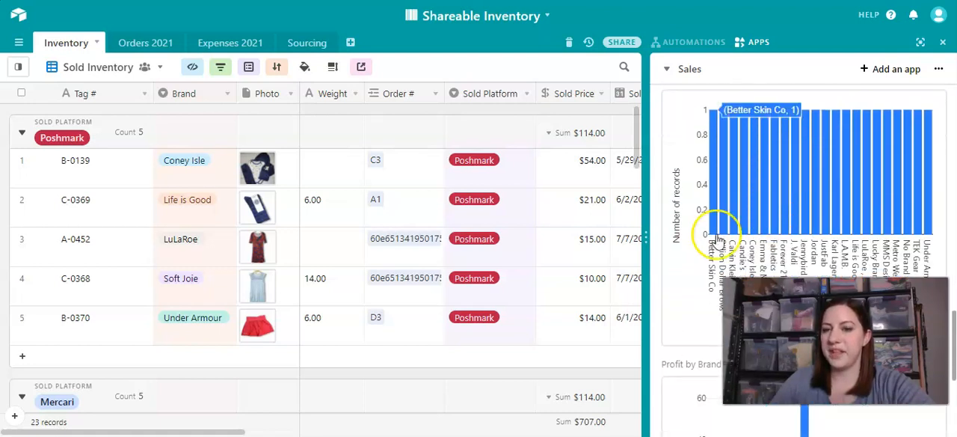
pyautogui.scroll(-5, 818, 210)
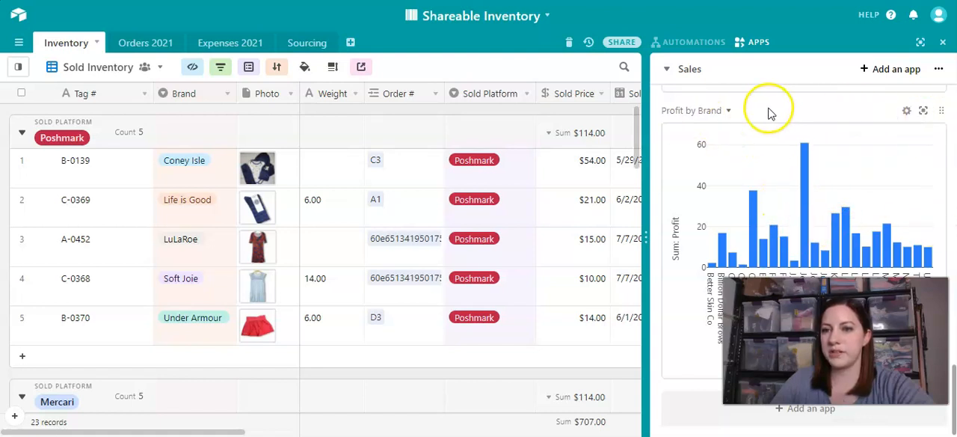
# - Move the Profit by Brand chart from the Sales dashboard to the Profit dashboard
pyautogui.click(718, 112)
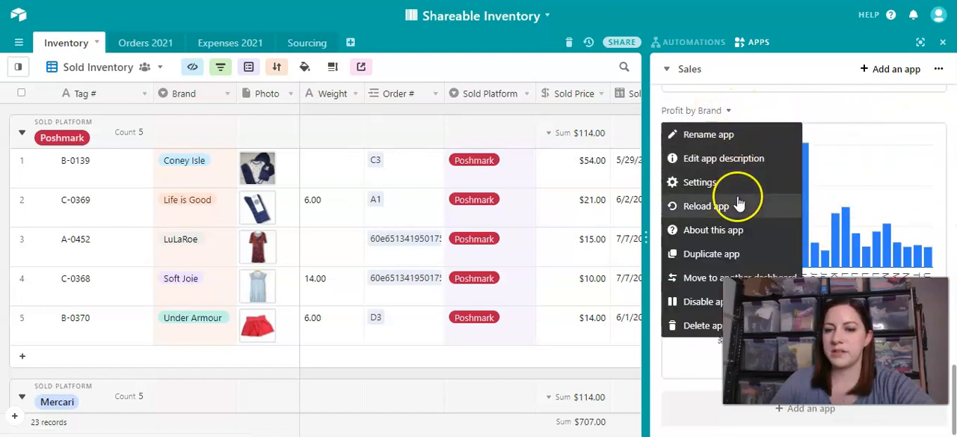
pyautogui.click(736, 277)
pyautogui.click(472, 216)
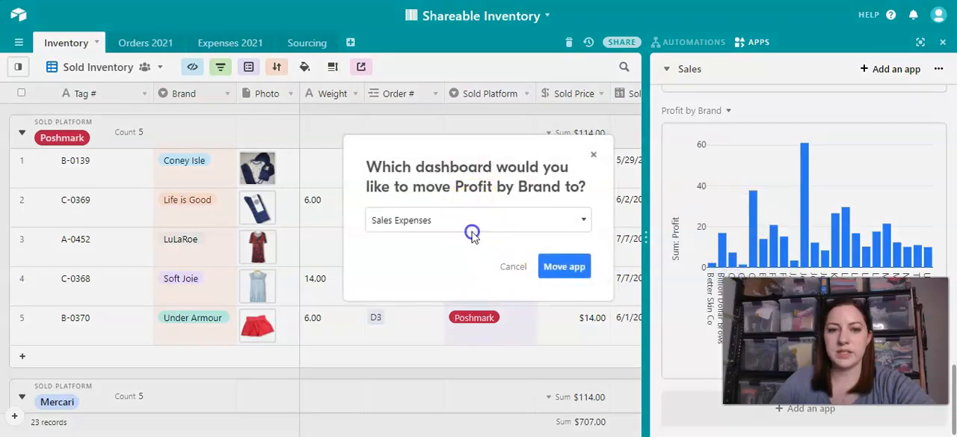
pyautogui.click(423, 290)
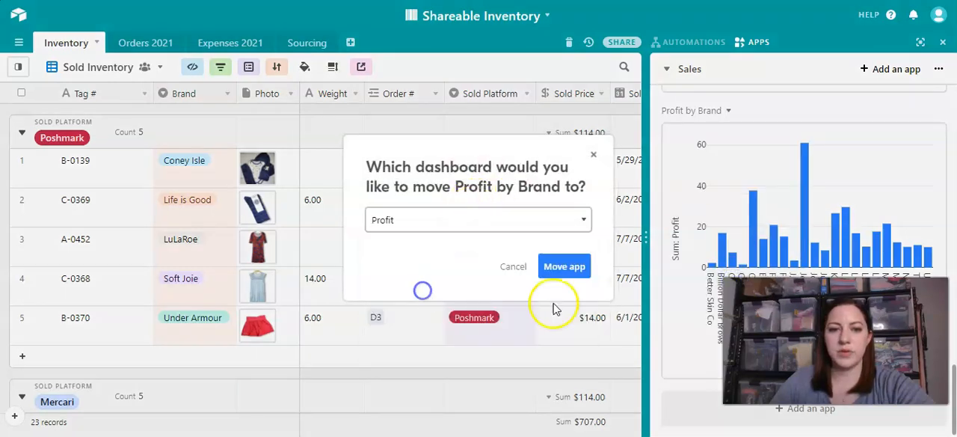
pyautogui.click(563, 266)
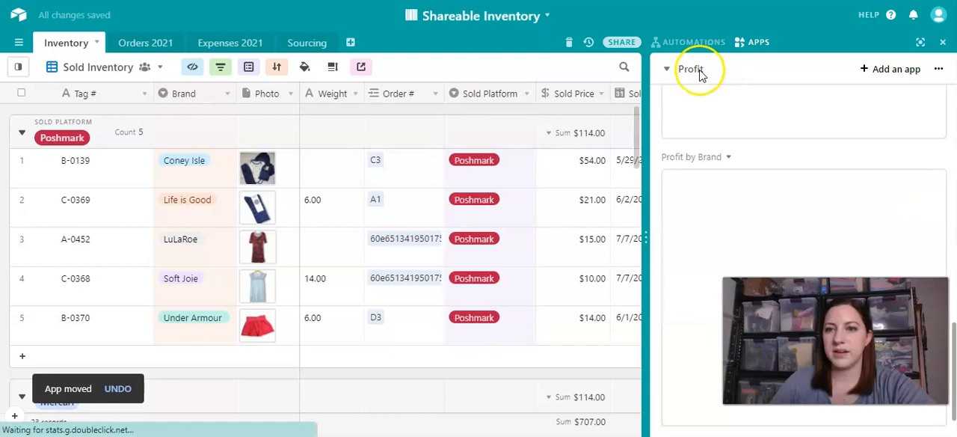
# - Open the Sales Expenses dashboard, refreshing the page if needed, and review its Fees Charged and Shipping Expenses charts
pyautogui.click(699, 71)
pyautogui.click(723, 148)
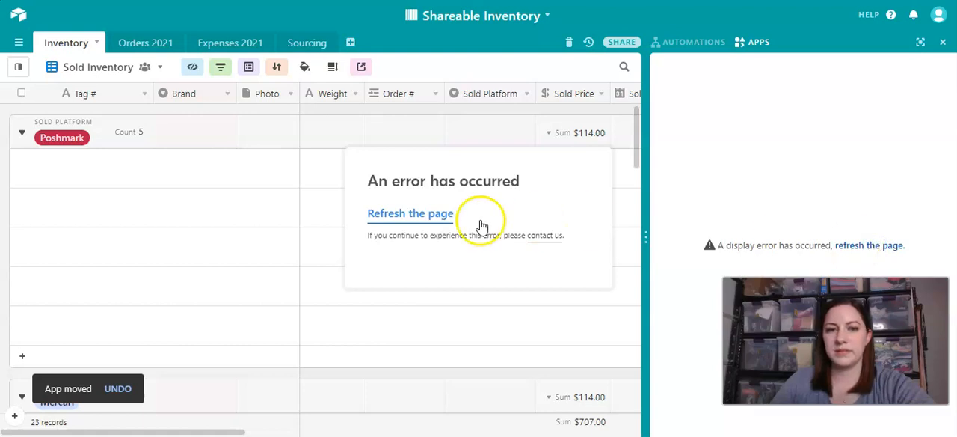
pyautogui.click(401, 212)
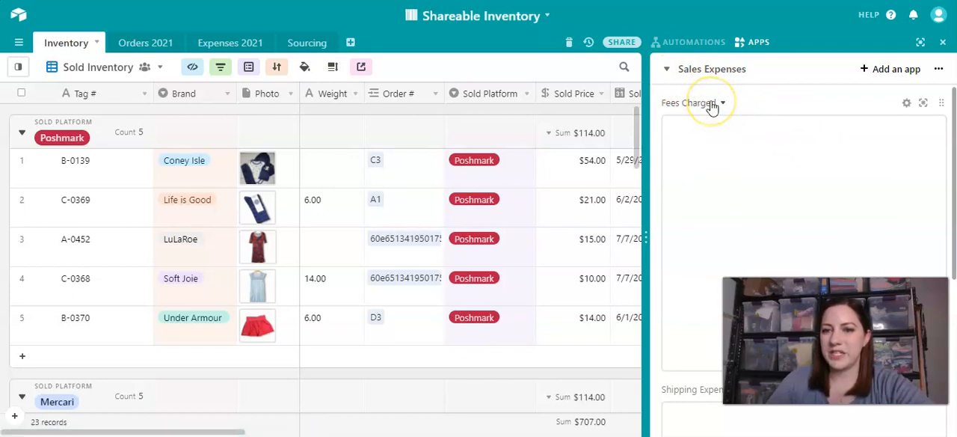
pyautogui.scroll(-4, 705, 112)
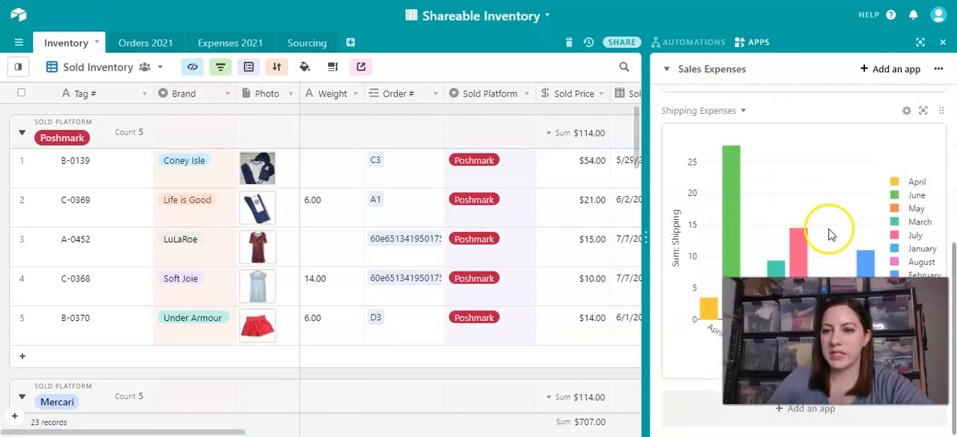
pyautogui.scroll(4, 816, 185)
pyautogui.scroll(-3, 815, 188)
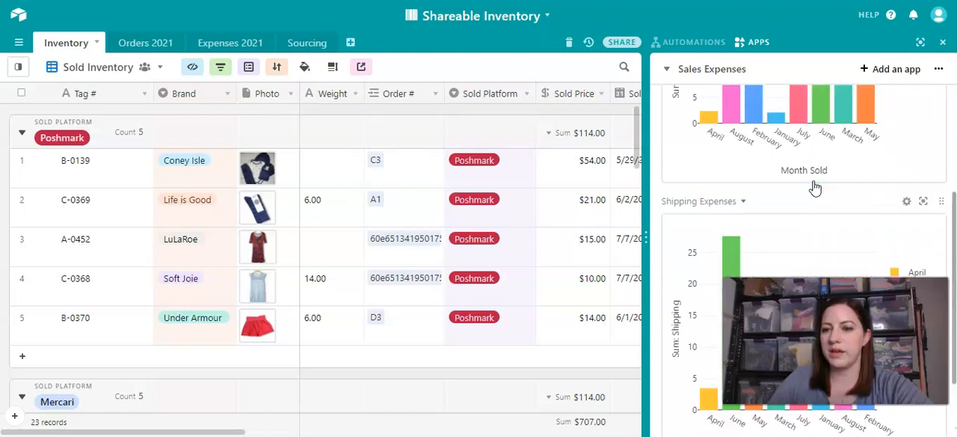
pyautogui.scroll(-2, 814, 188)
pyautogui.scroll(4, 778, 154)
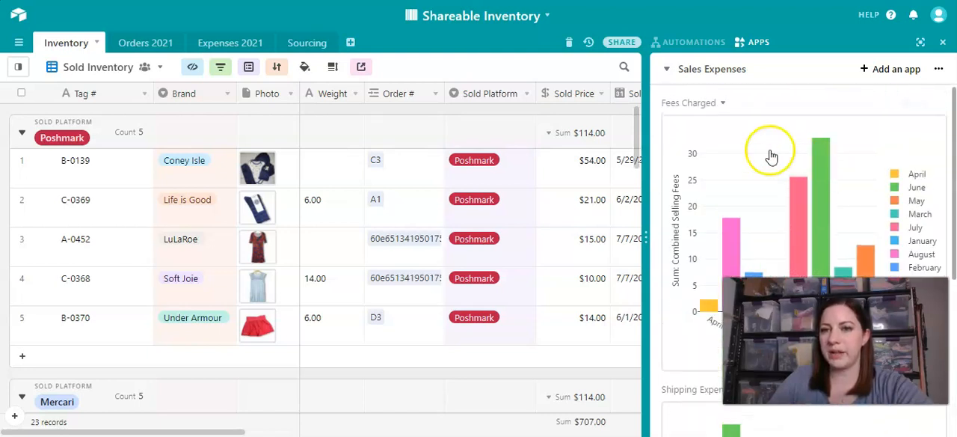
# - Review the Listings dashboard's inventory cost, average cost and Average Days Listed charts, and return to the Profit dashboard
pyautogui.click(673, 72)
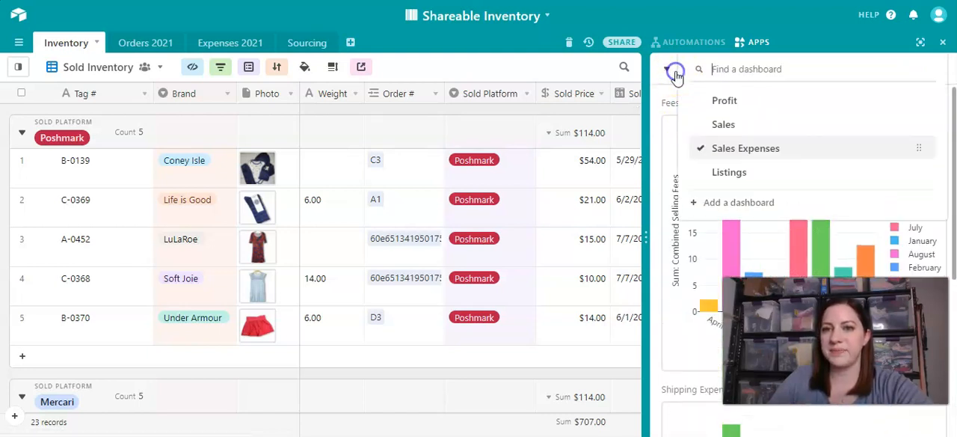
pyautogui.click(731, 173)
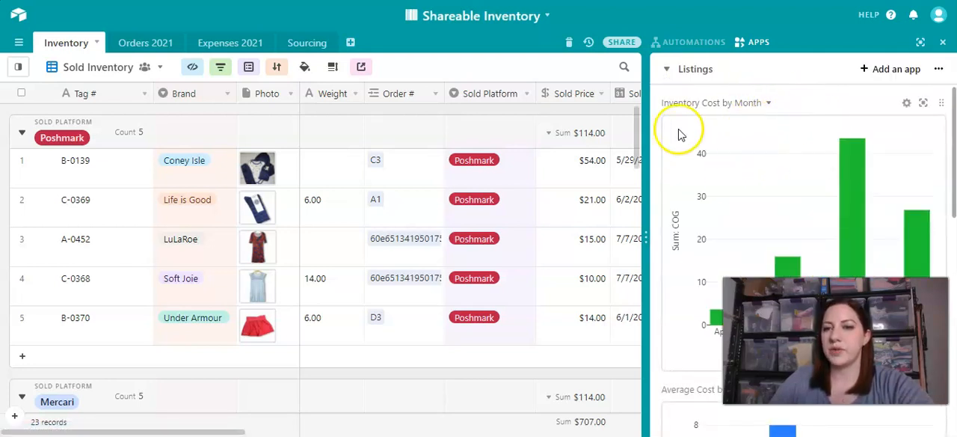
pyautogui.scroll(-5, 659, 129)
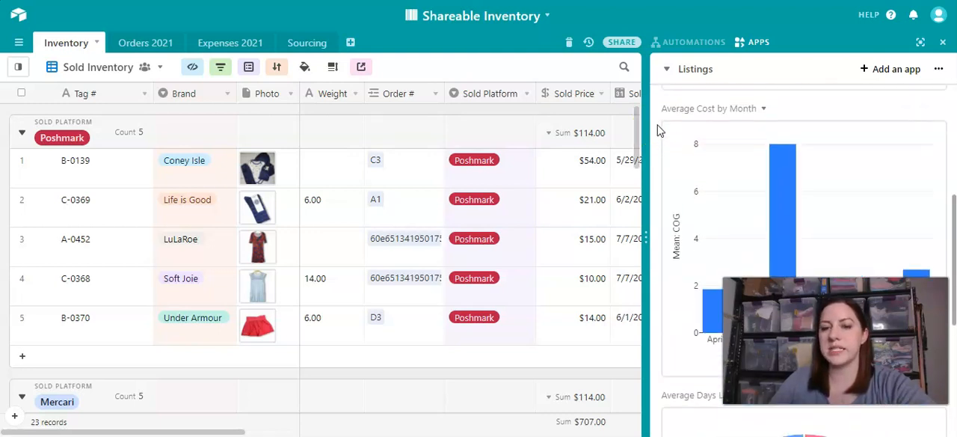
pyautogui.scroll(-4, 698, 149)
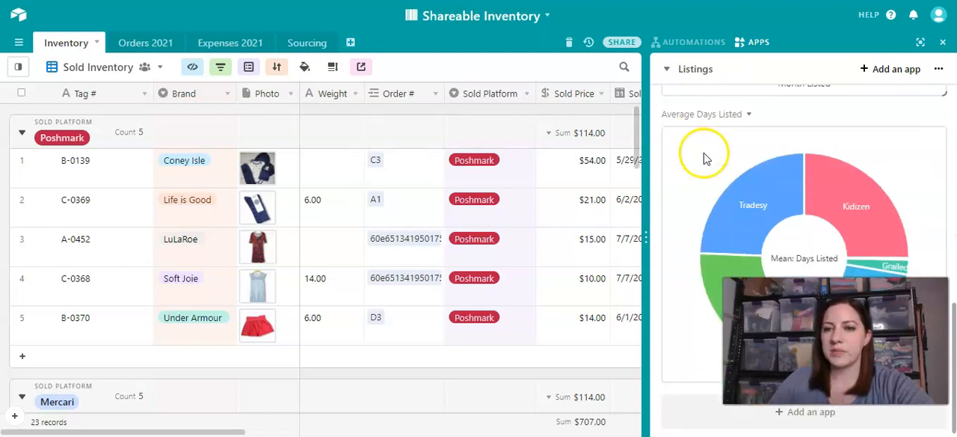
pyautogui.moveTo(850, 216)
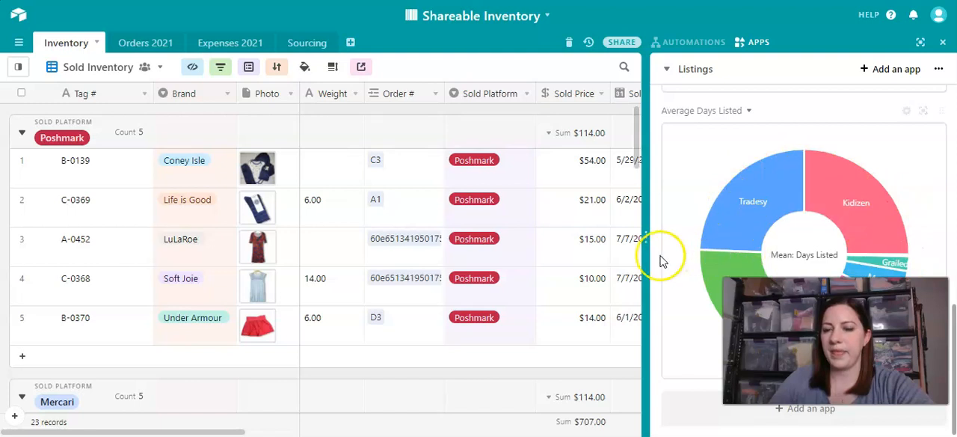
pyautogui.scroll(10, 667, 209)
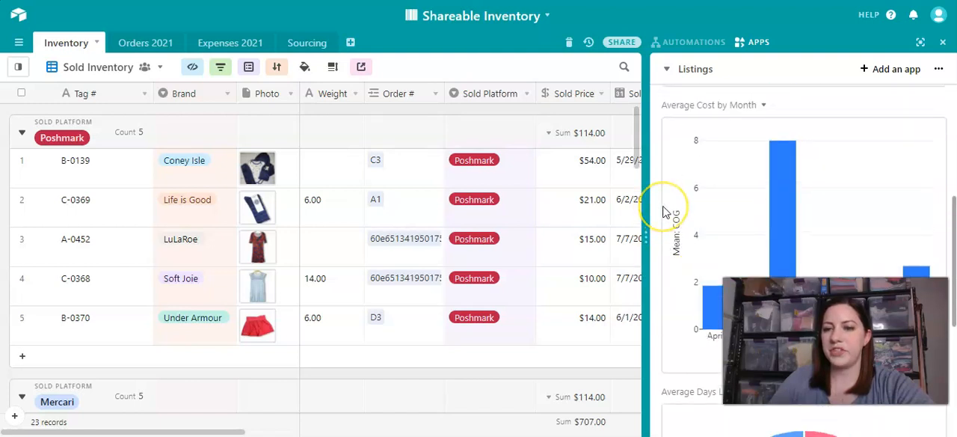
pyautogui.click(667, 72)
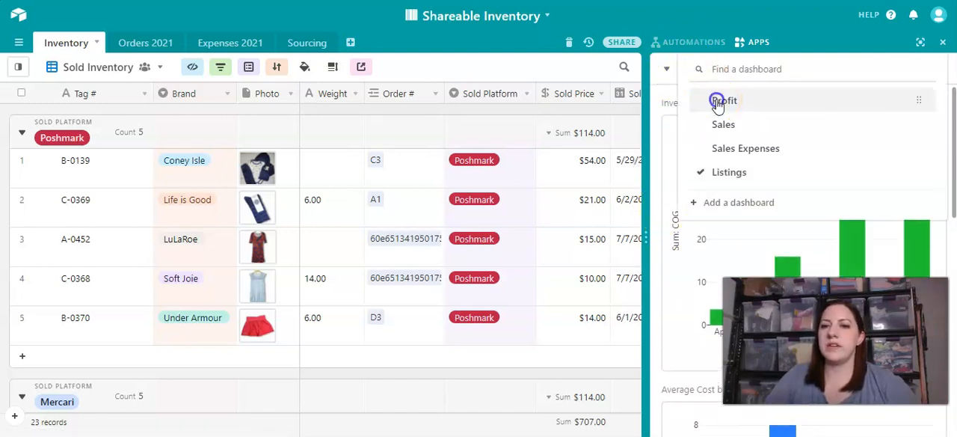
pyautogui.click(688, 100)
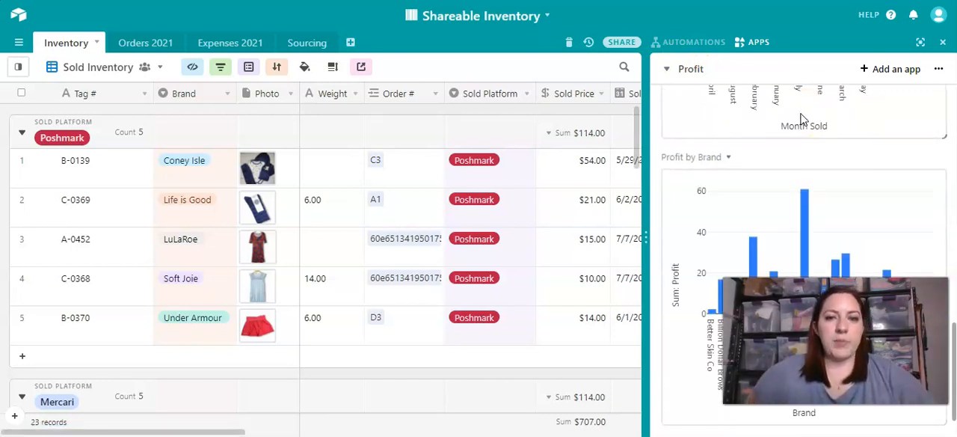
# - View the colour choices for the Poshmark option in the Sold Platform field's settings, cancel, and hide the apps
pyautogui.click(491, 165)
pyautogui.click(489, 164)
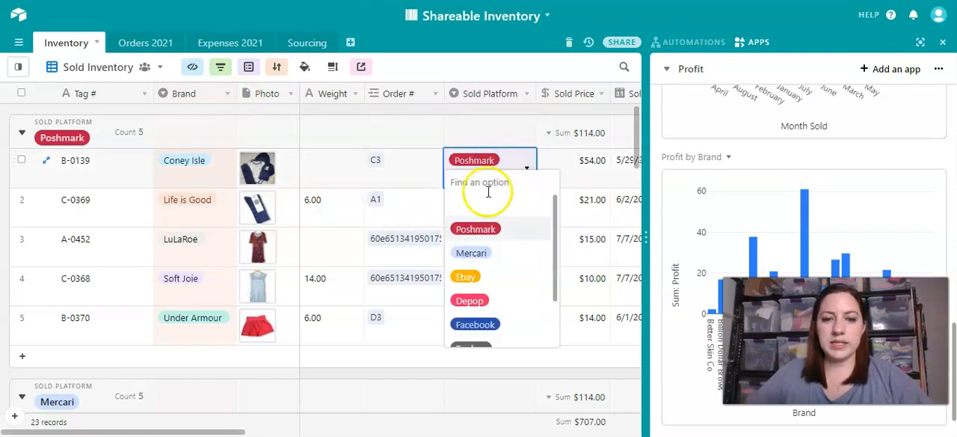
pyautogui.rightClick(492, 93)
pyautogui.click(486, 60)
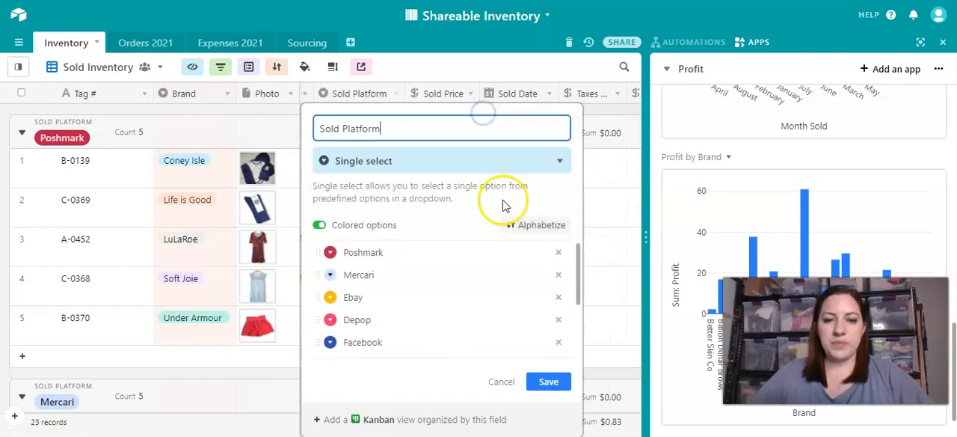
pyautogui.click(329, 254)
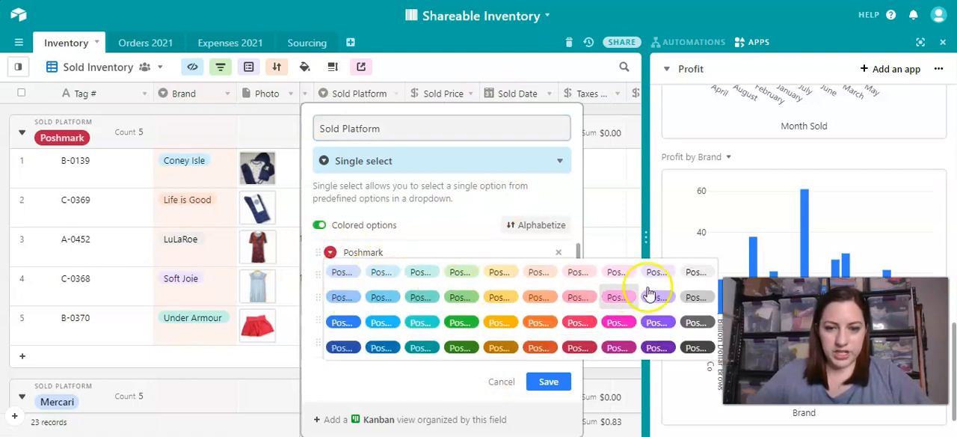
pyautogui.click(503, 382)
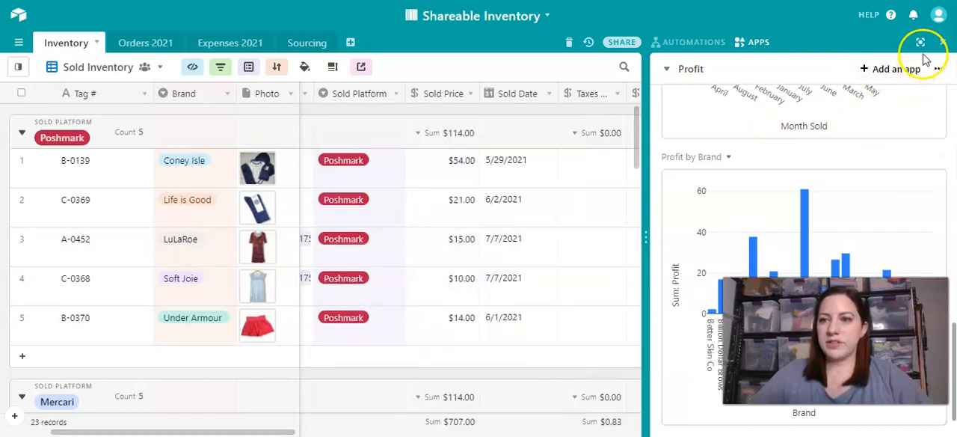
pyautogui.click(942, 42)
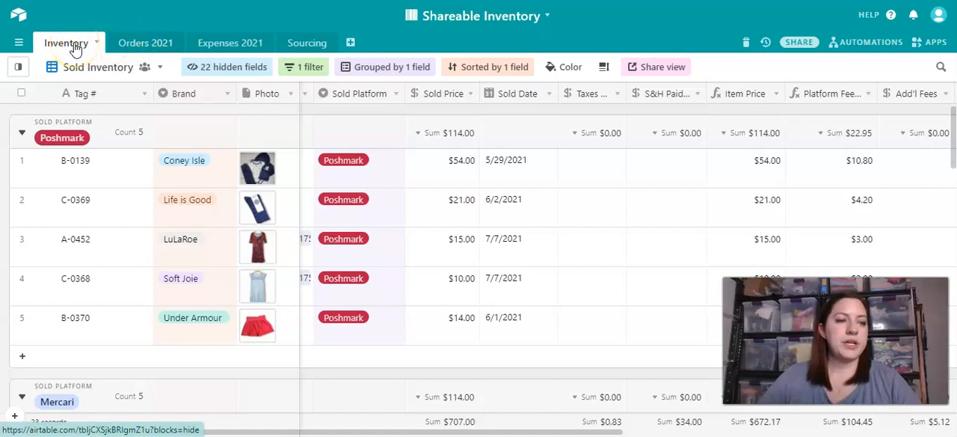
# - Duplicate the Shareable Inventory base within the Reselling workspace and open the copy
pyautogui.click(110, 66)
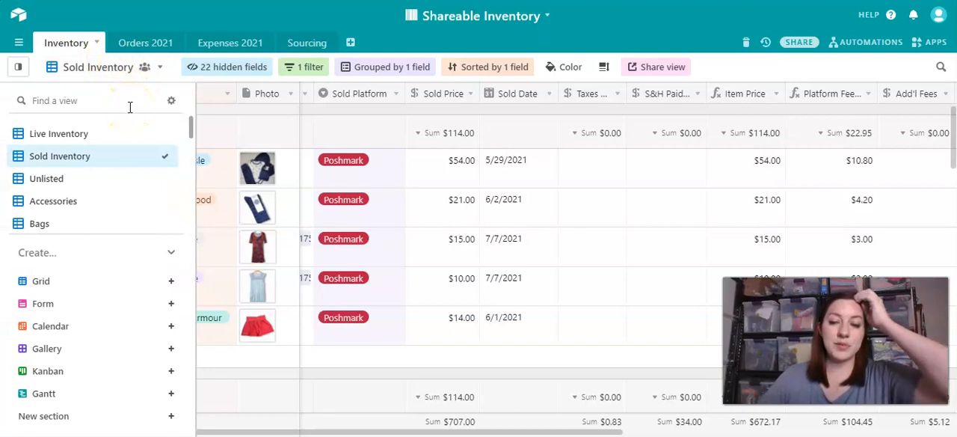
pyautogui.click(18, 14)
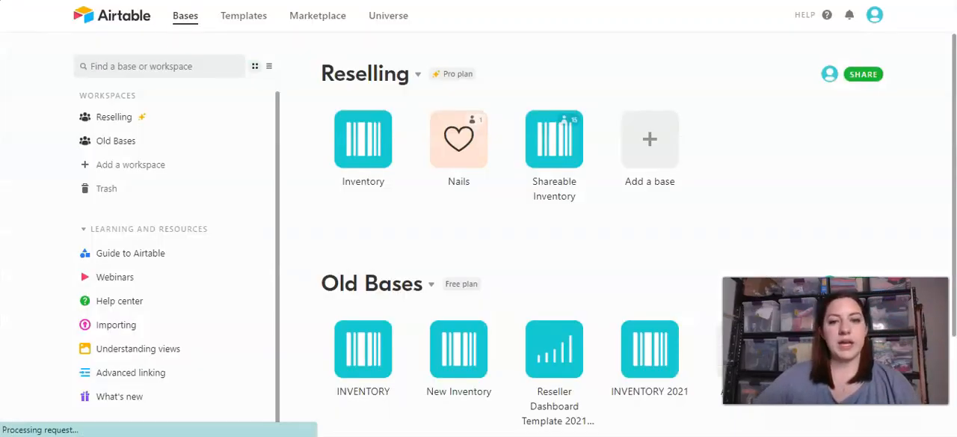
pyautogui.click(574, 159)
pyautogui.click(514, 349)
pyautogui.click(551, 298)
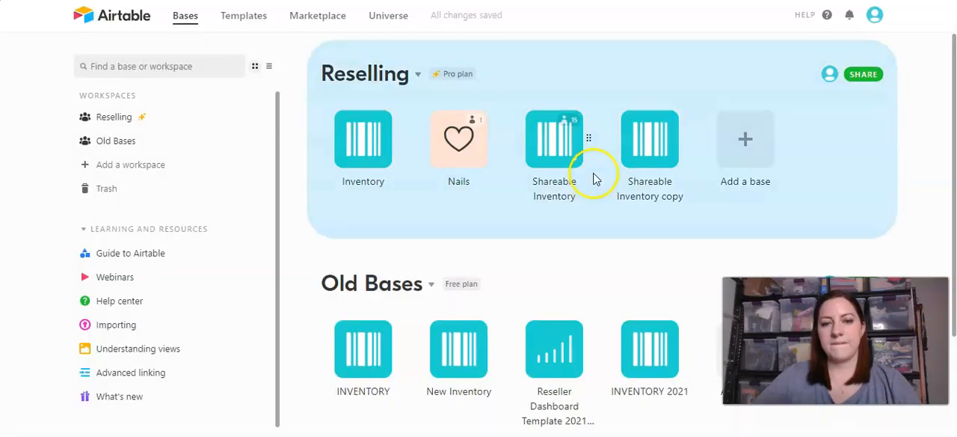
pyautogui.click(652, 136)
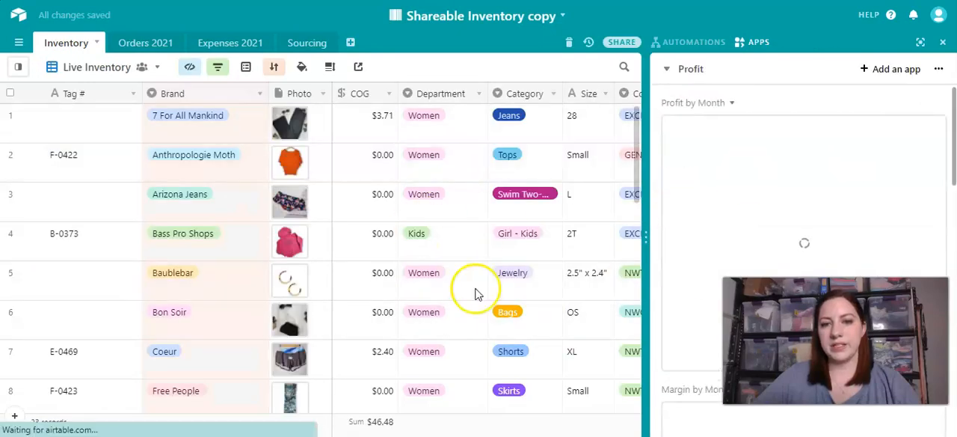
# - Delete the Shareable Inventory copy base from the Reselling workspace
pyautogui.click(19, 16)
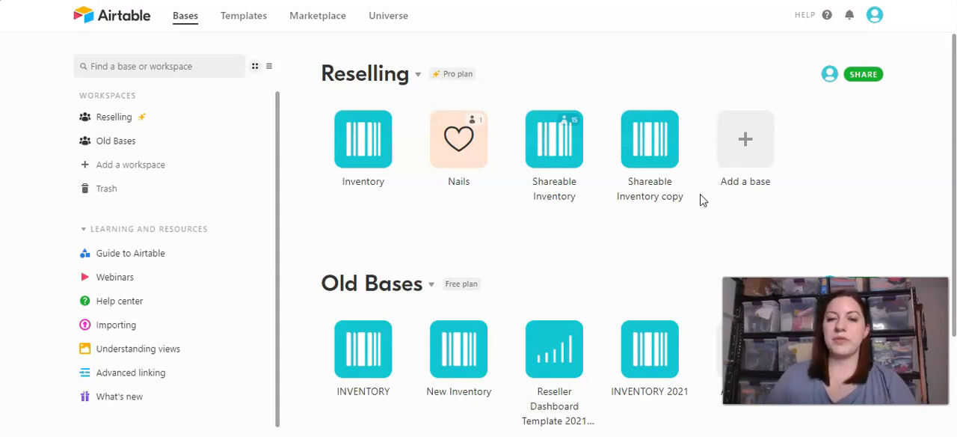
pyautogui.click(671, 161)
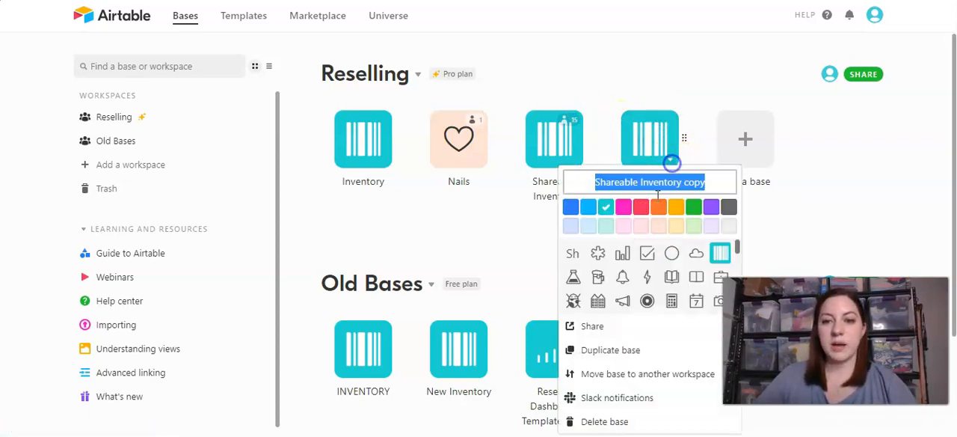
pyautogui.click(613, 420)
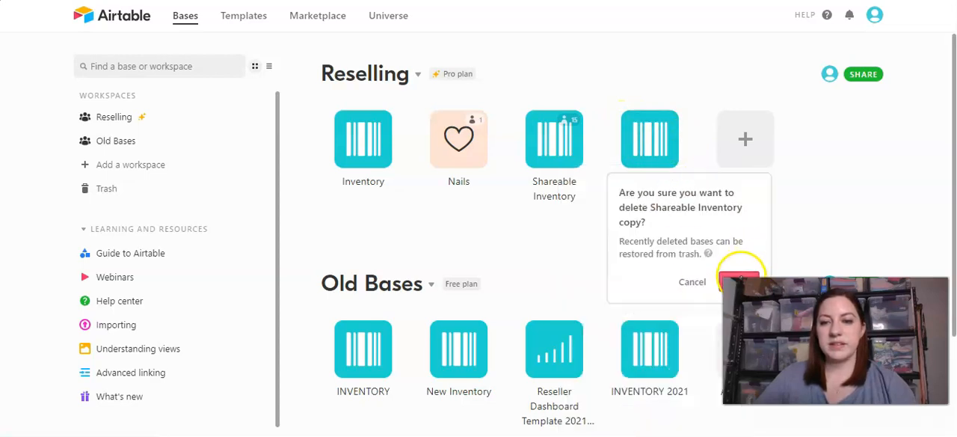
pyautogui.click(736, 278)
# - Reopen the original Shareable Inventory base and show the Inventory table's list of views
pyautogui.click(557, 138)
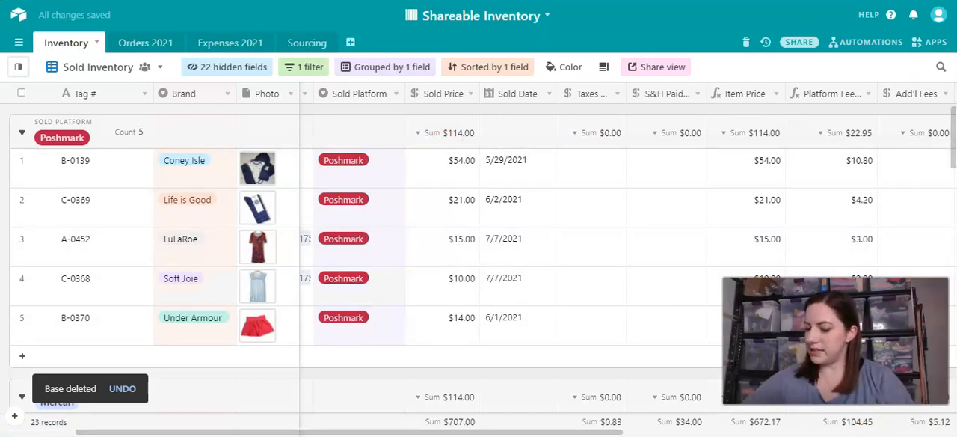
pyautogui.click(88, 68)
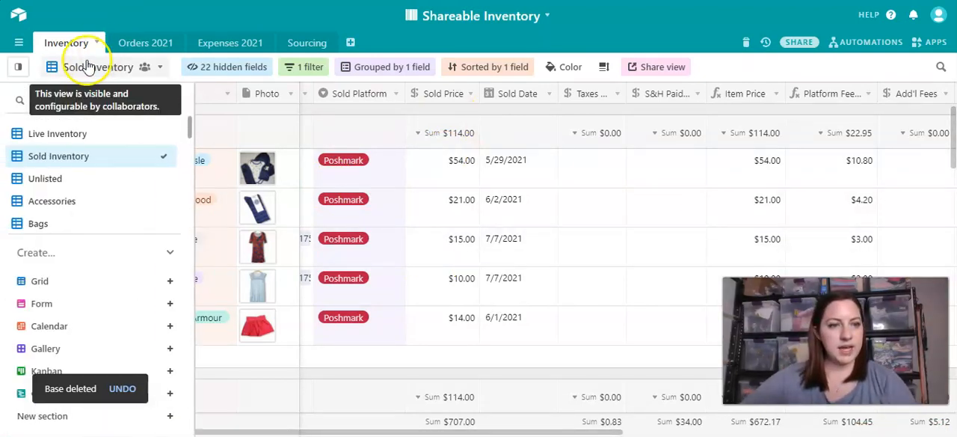